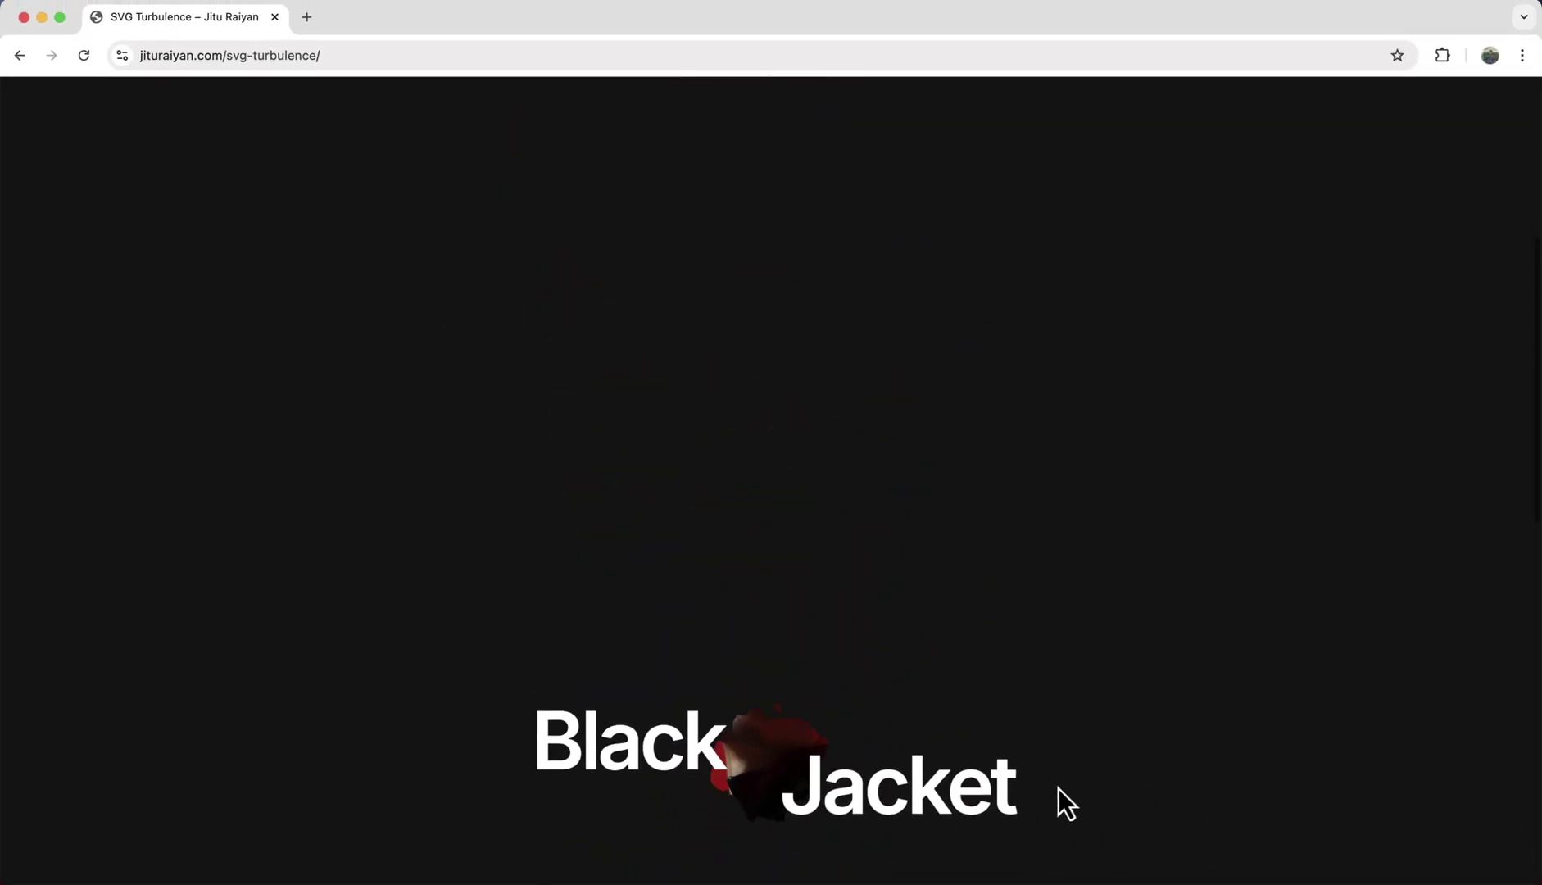
scroll(1057, 788, "down", 3)
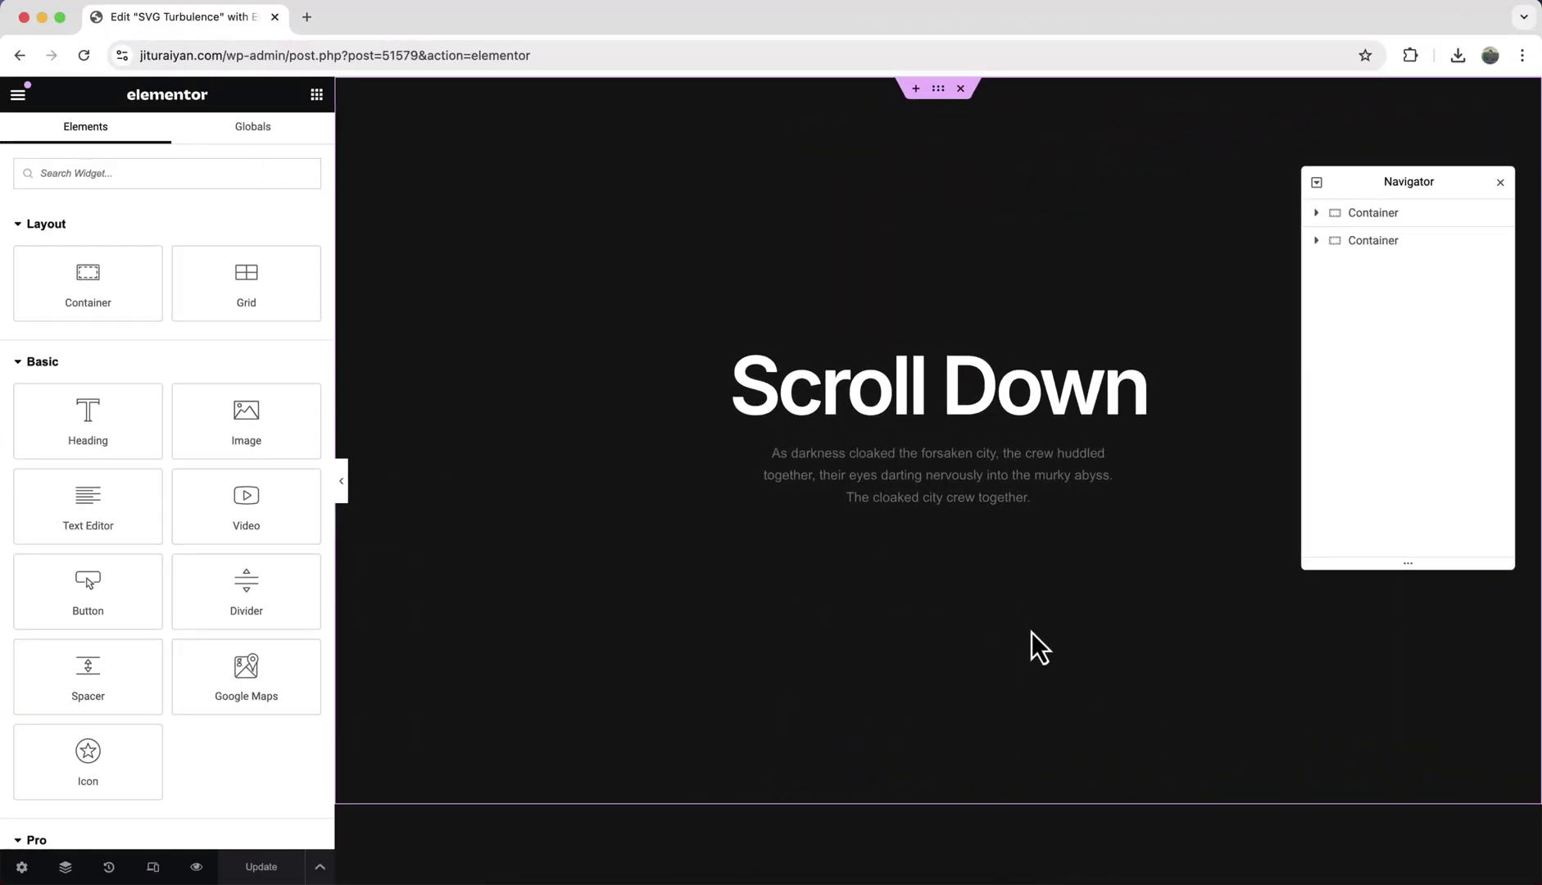
scroll(1031, 631, "down", 8)
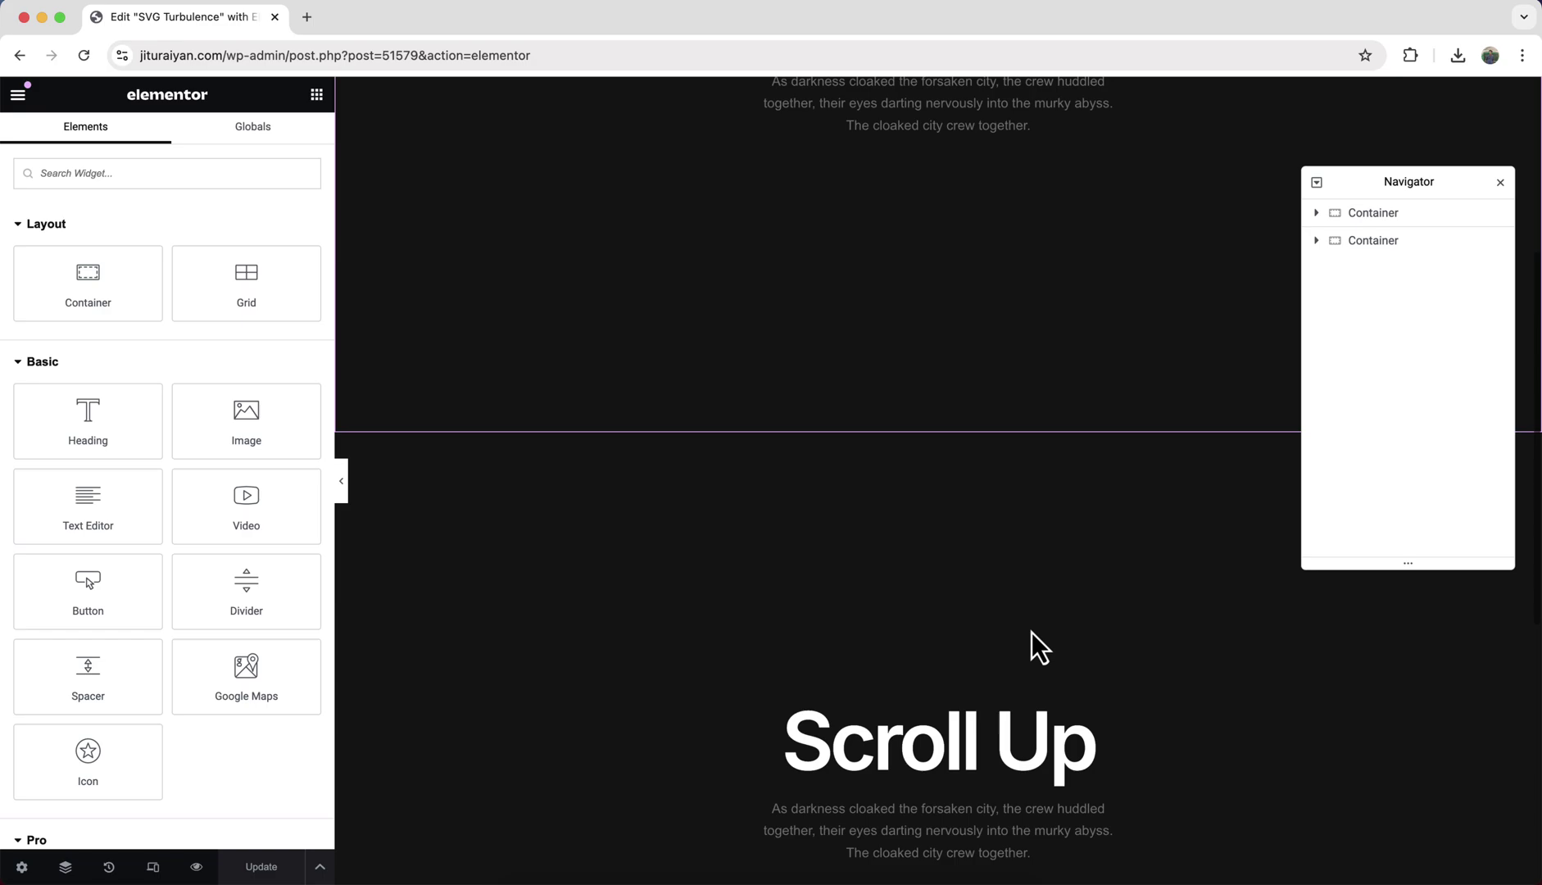
scroll(1032, 631, "down", 1)
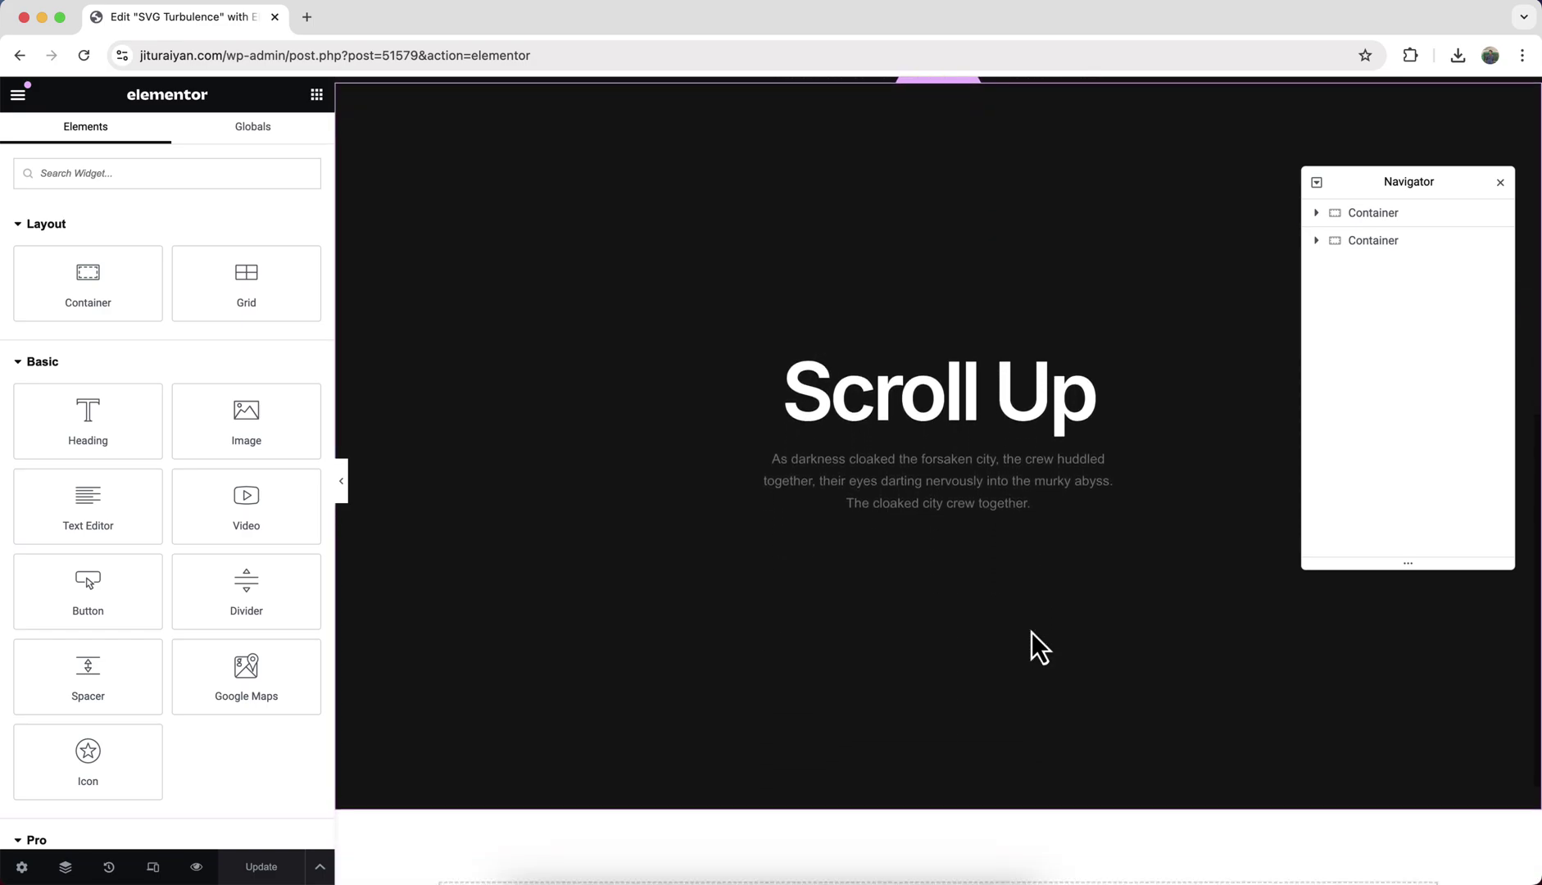
scroll(1032, 630, "up", 6)
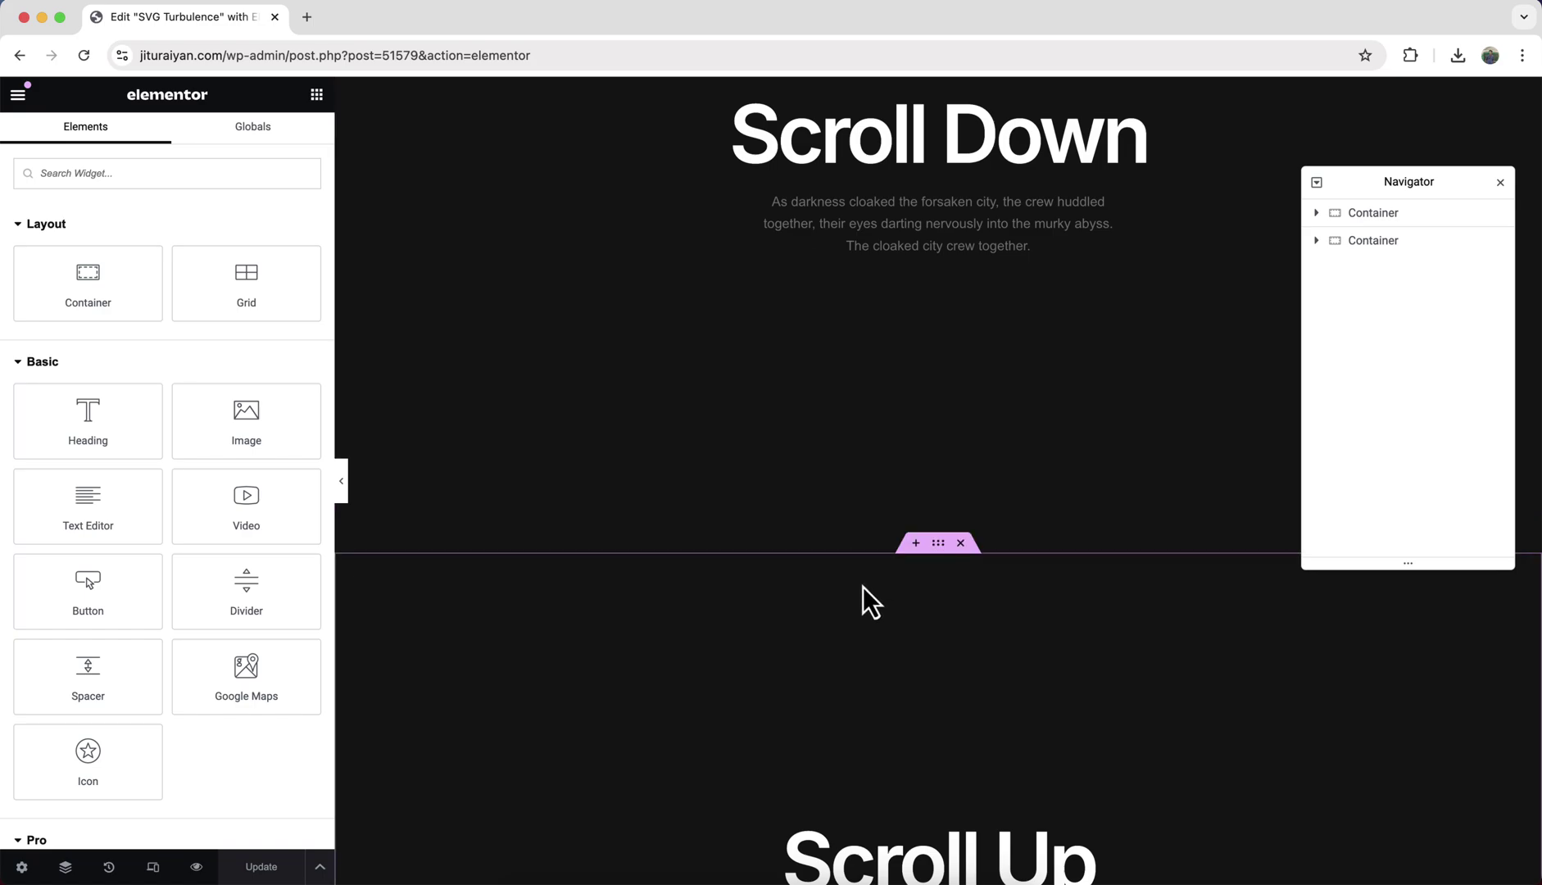
scroll(863, 587, "up", 3)
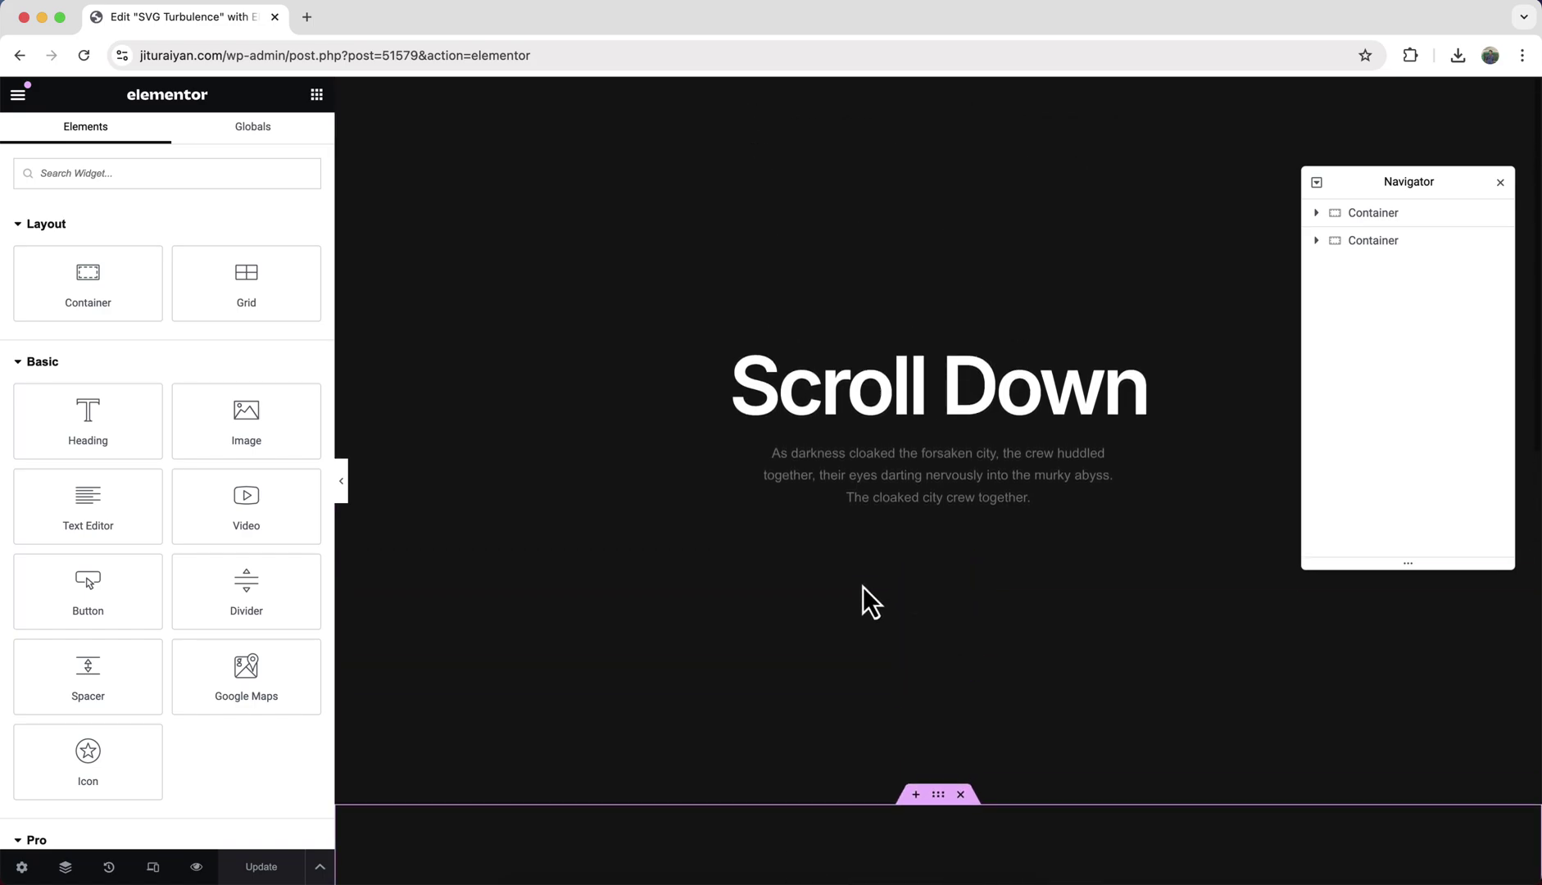
scroll(863, 587, "down", 5)
scroll(863, 586, "down", 2)
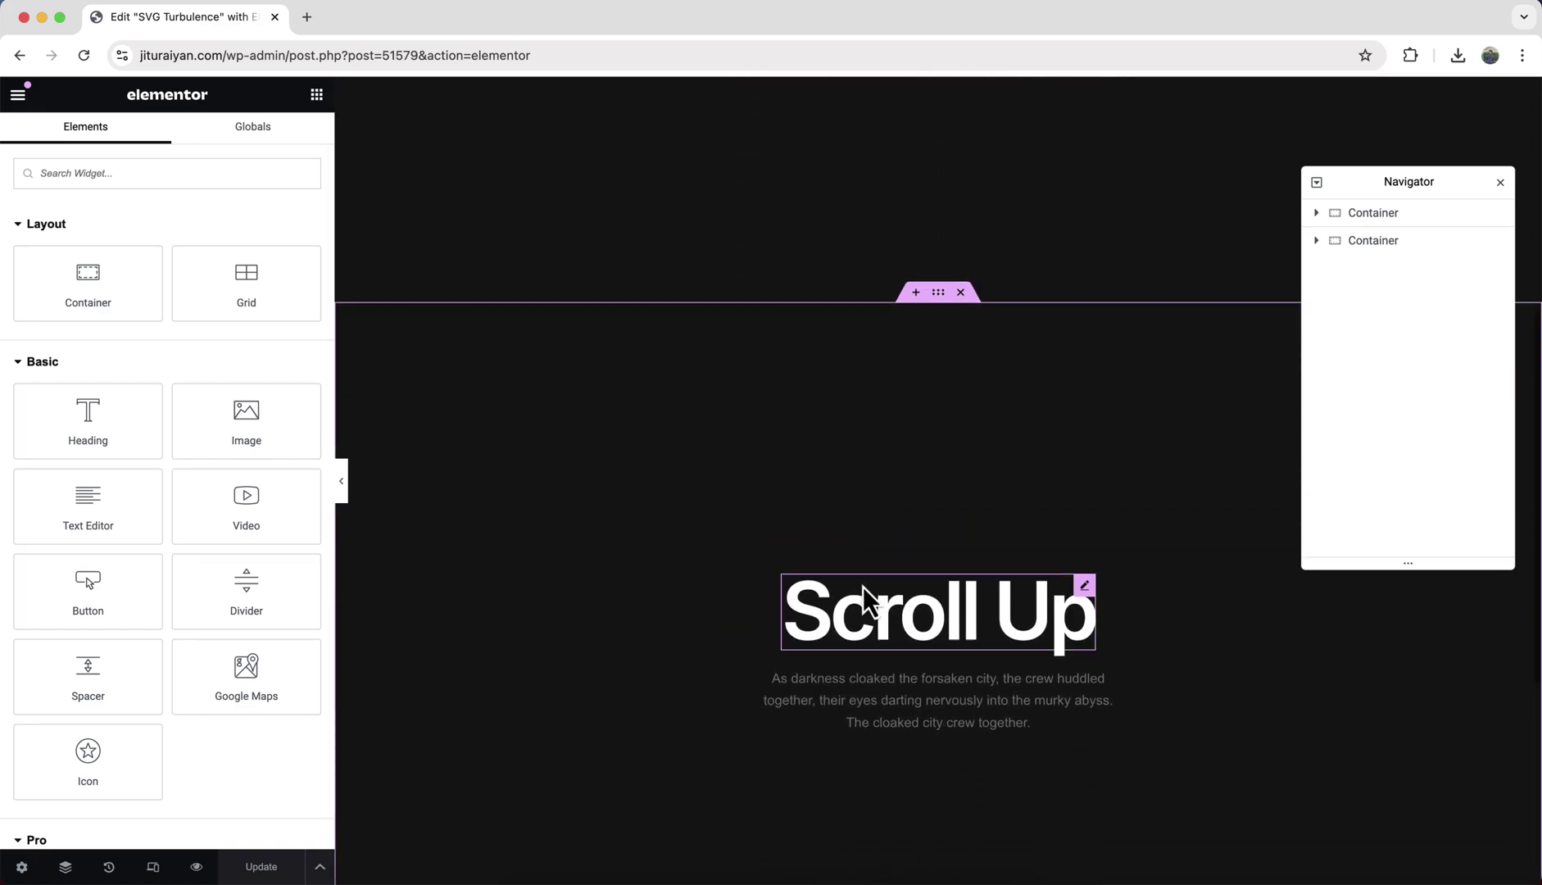
scroll(863, 586, "up", 4)
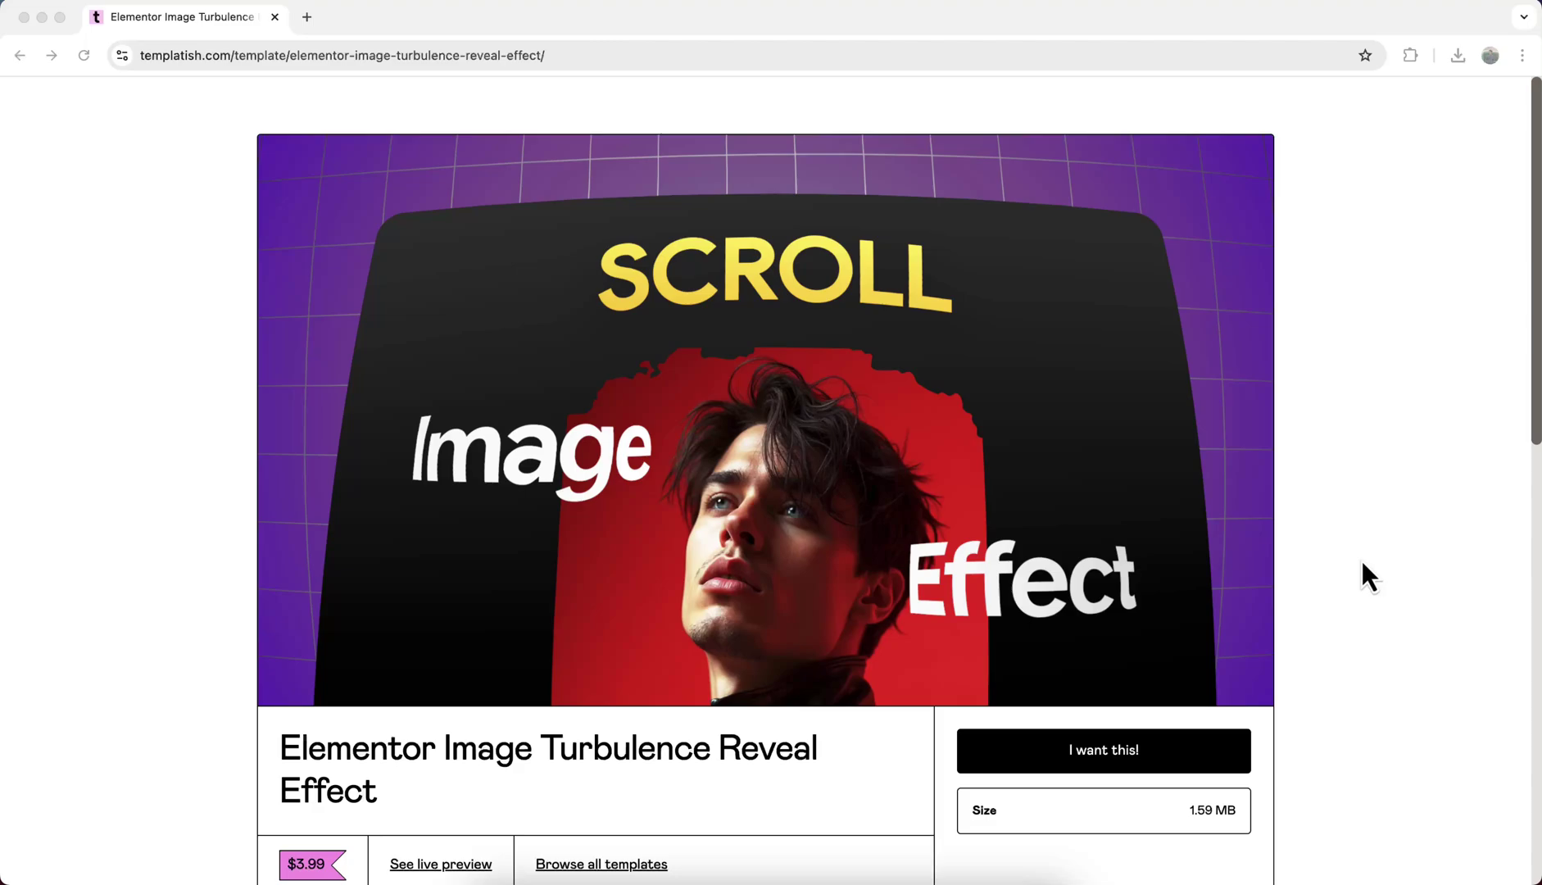
scroll(1361, 560, "down", 10)
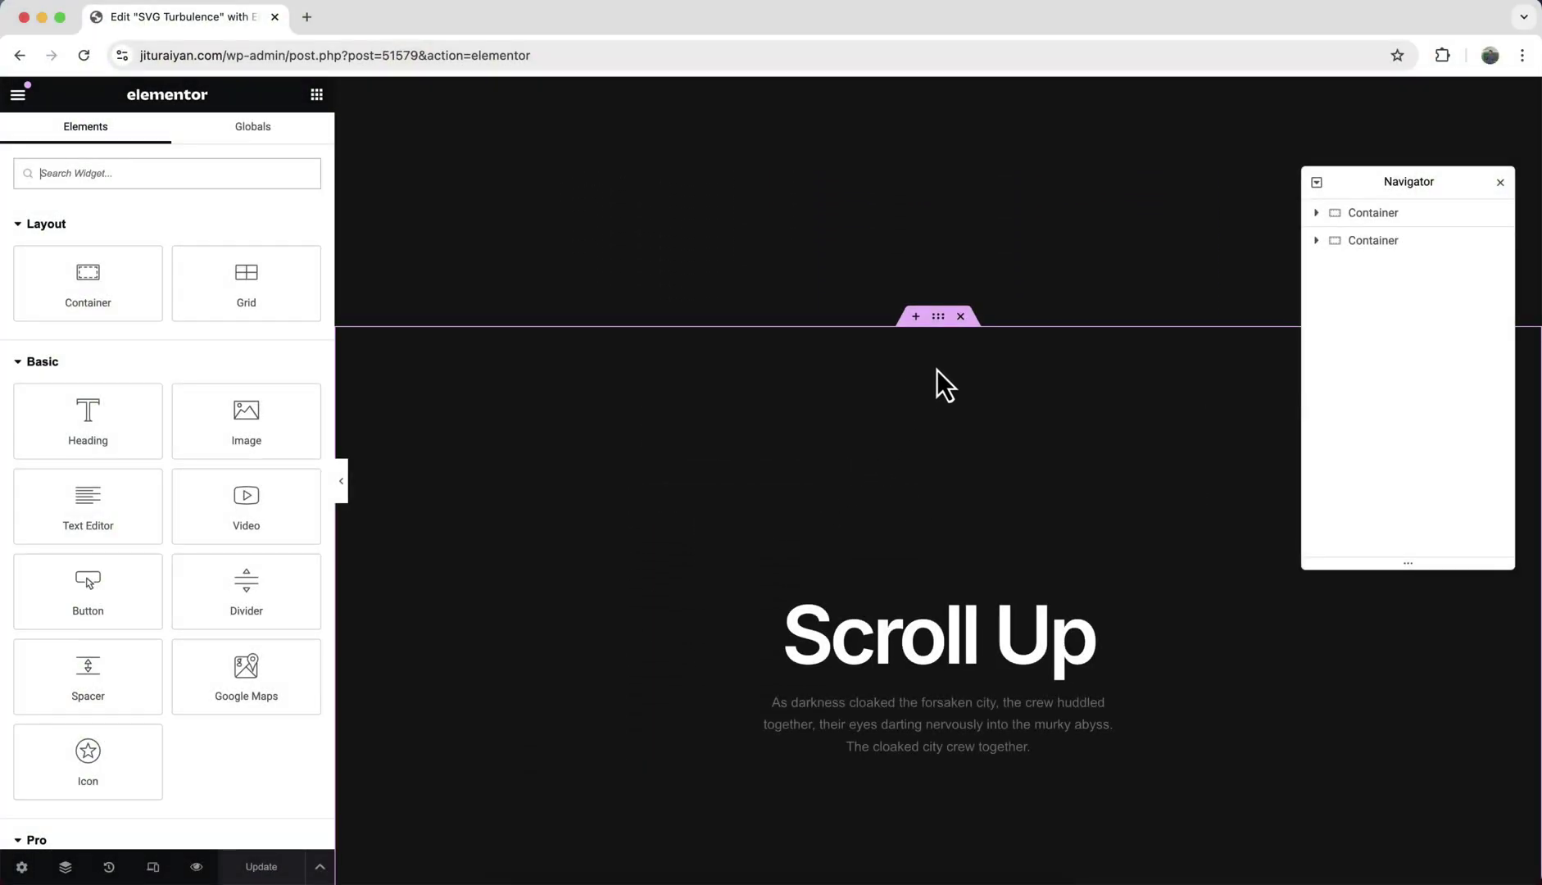
Add a single-column Flexbox container between the two sections
left_click(916, 318)
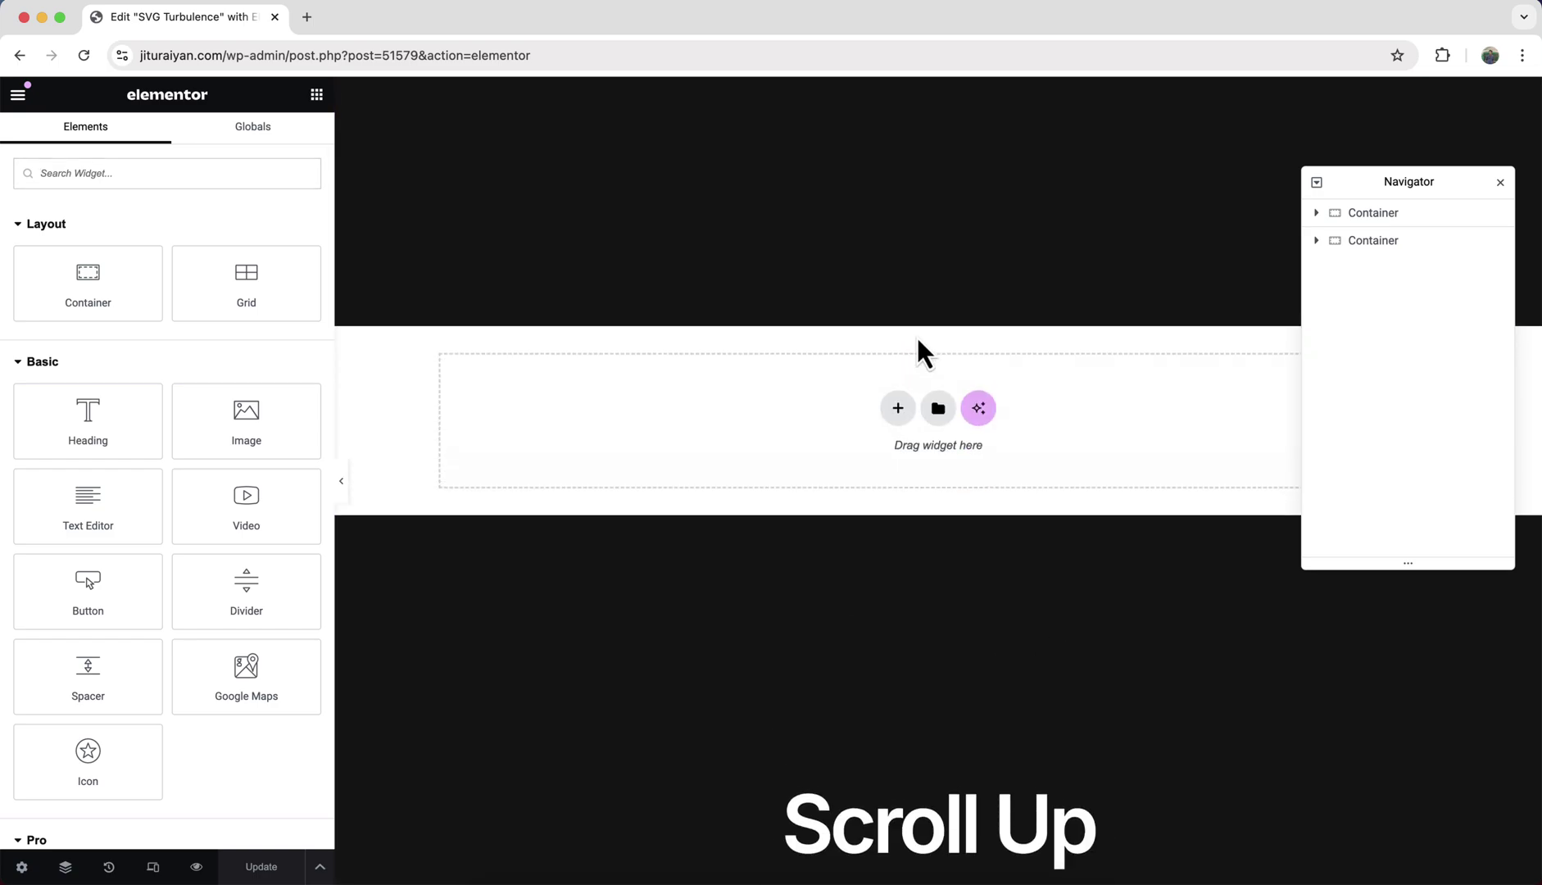
left_click(900, 410)
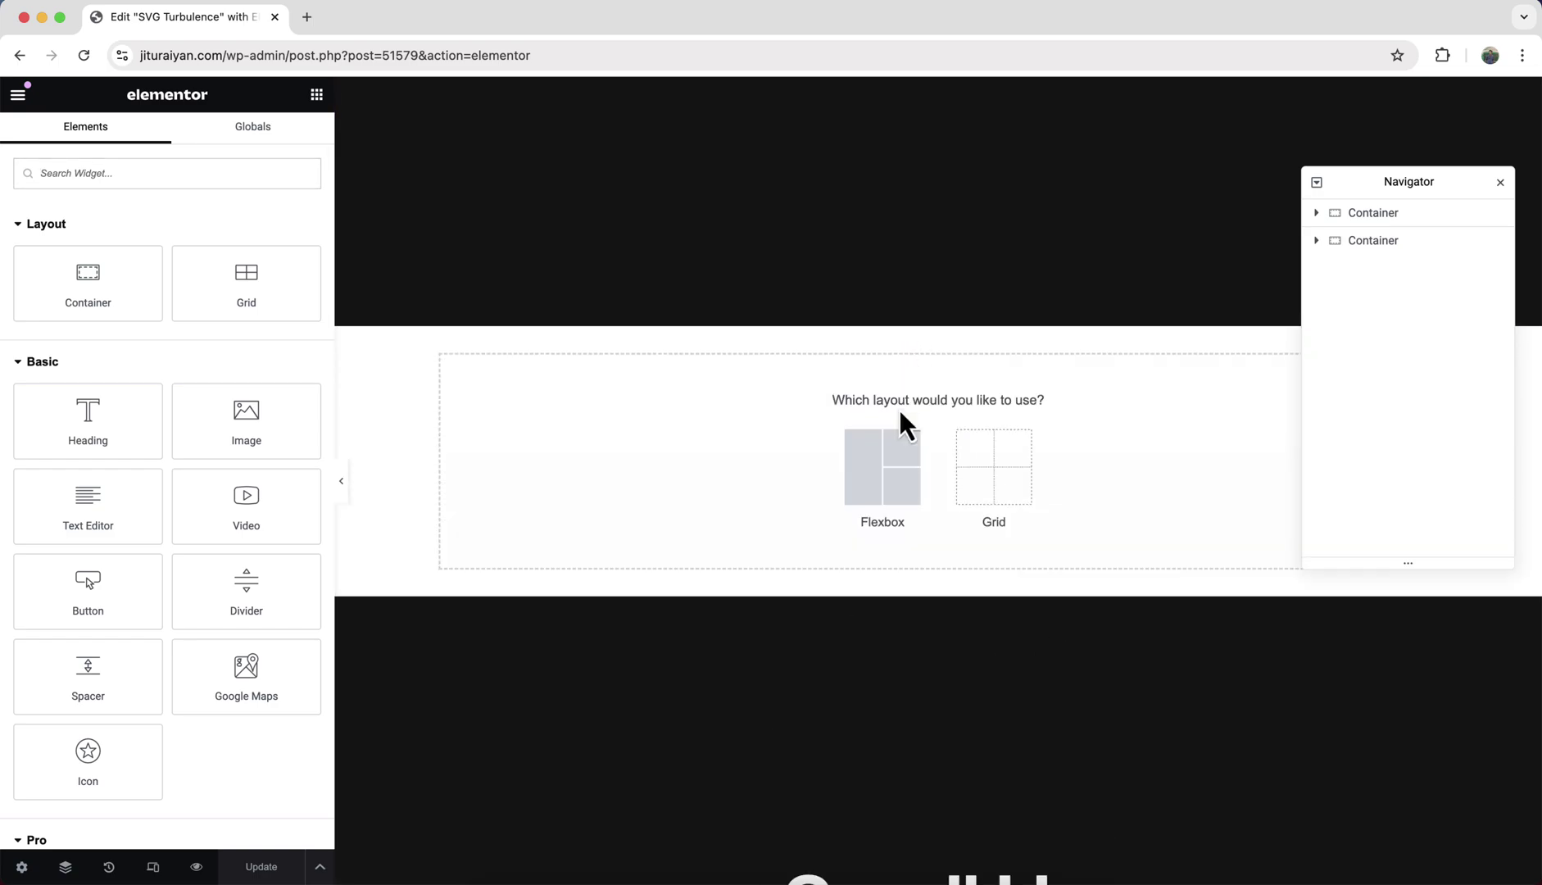
left_click(887, 487)
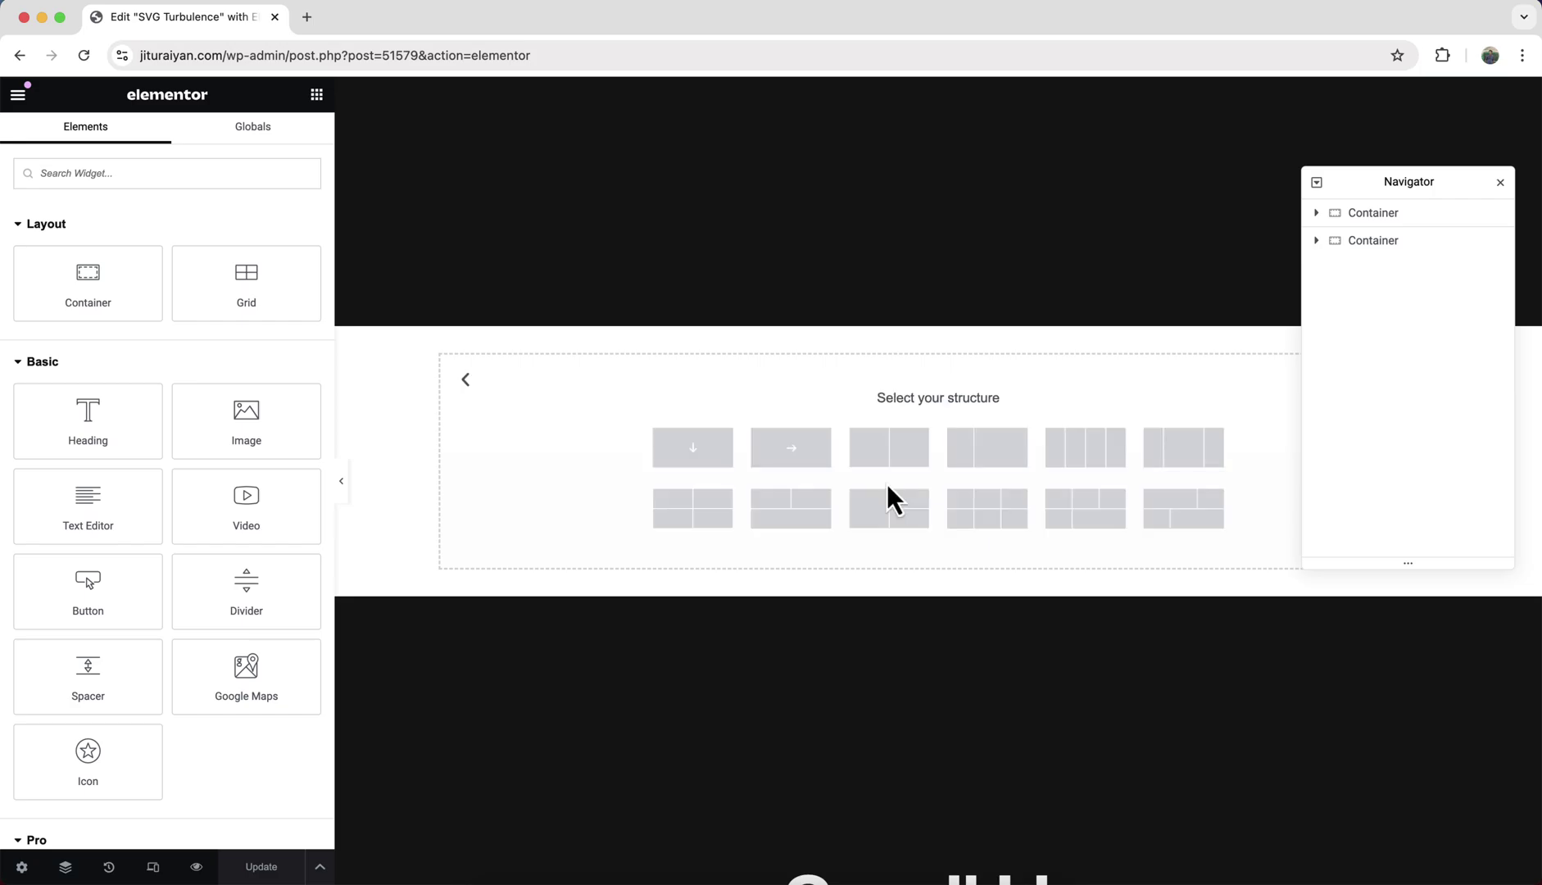
left_click(698, 464)
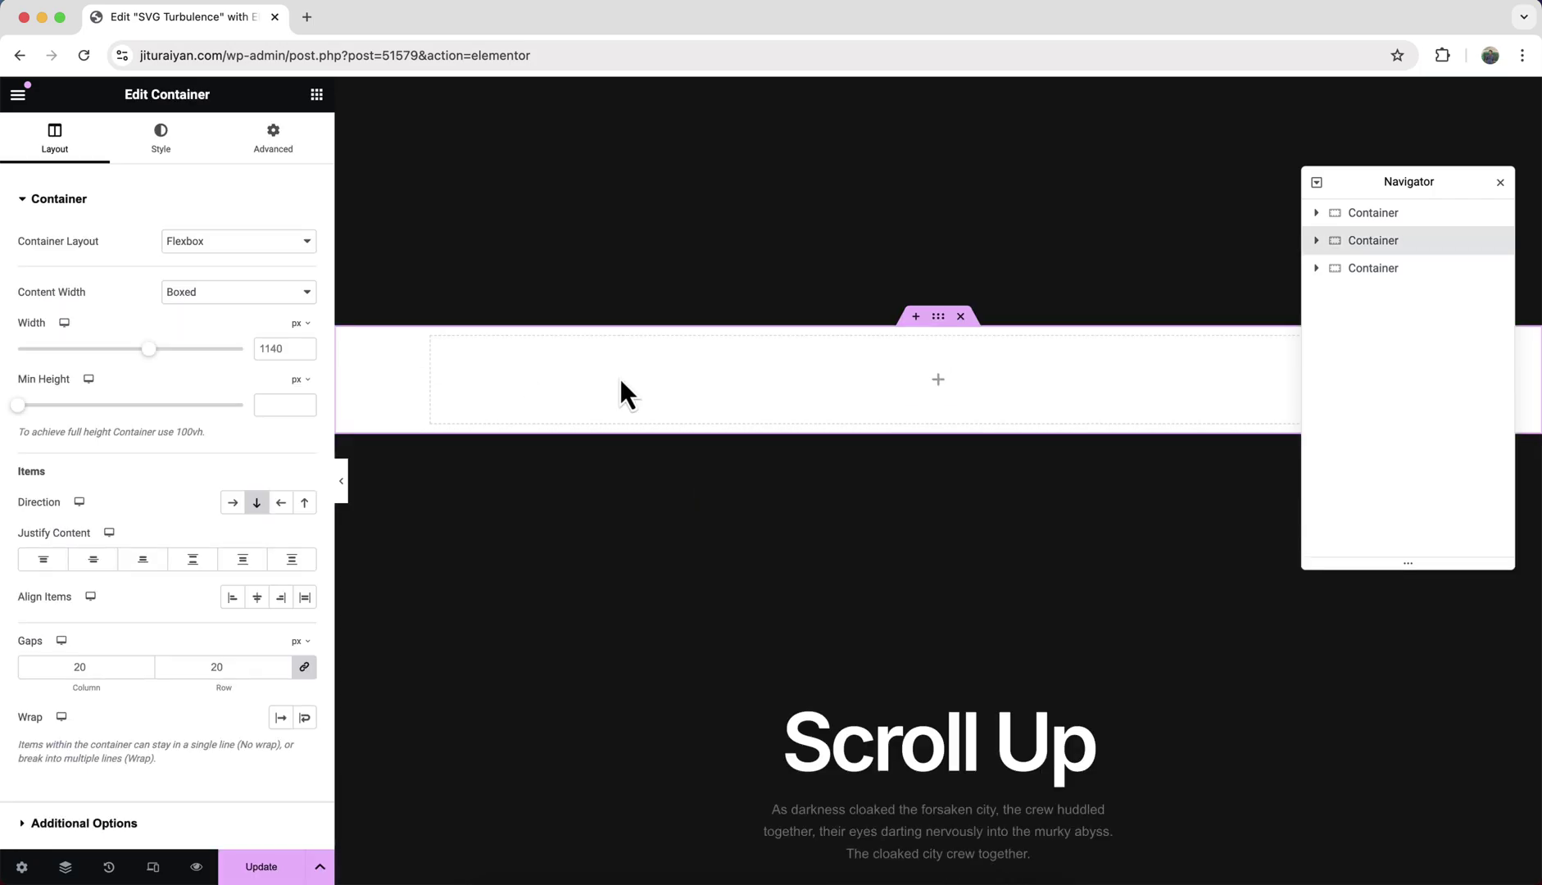
Make the container full width, 100vh minimum height, content centred, overflow hidden
left_click(284, 302)
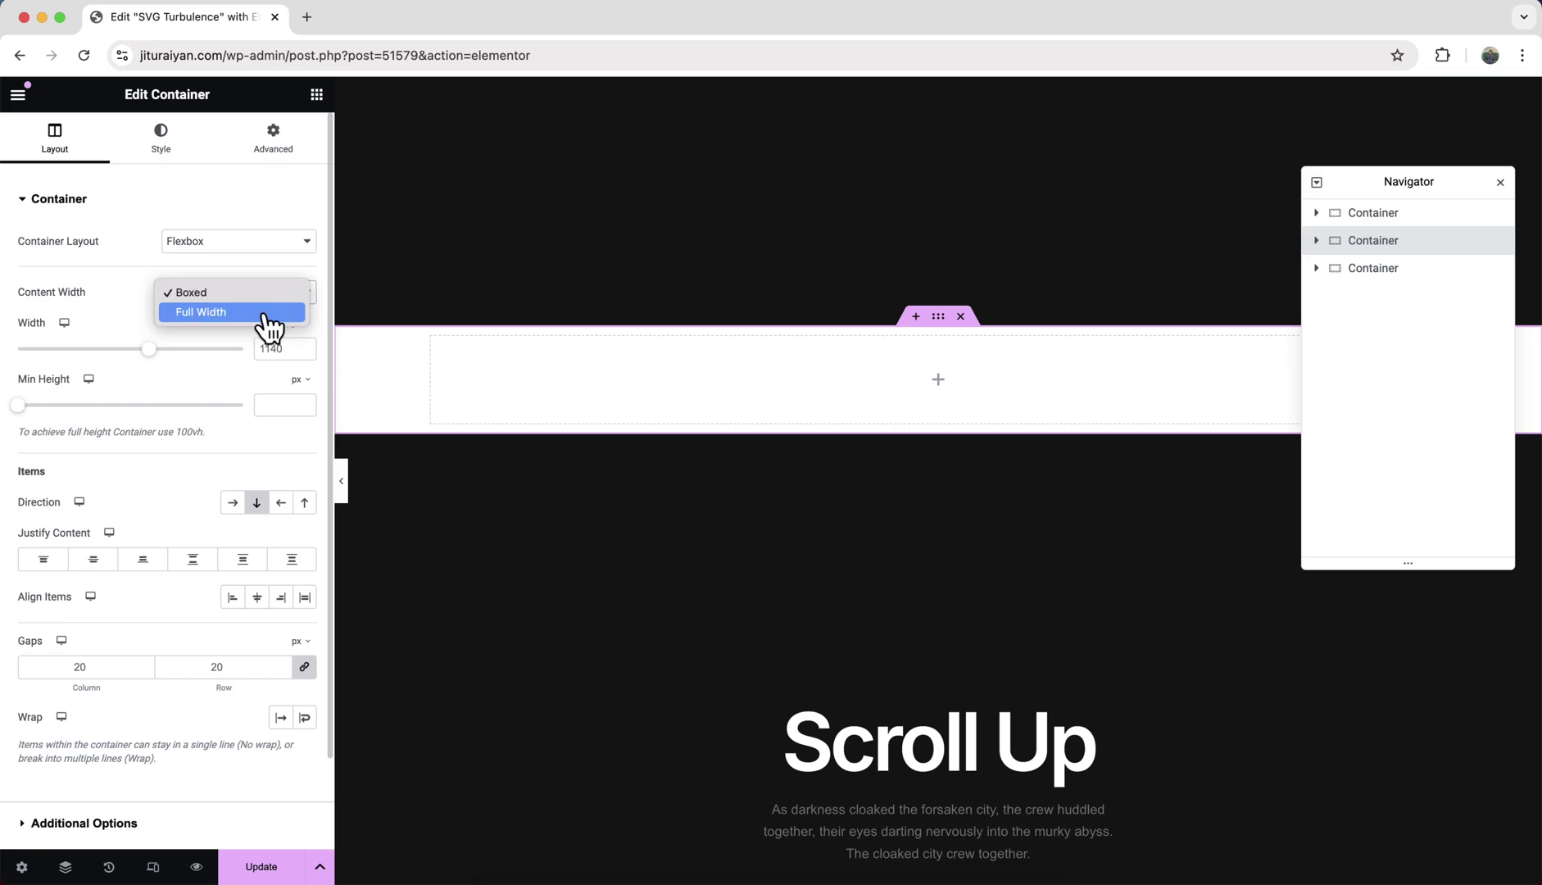
left_click(264, 315)
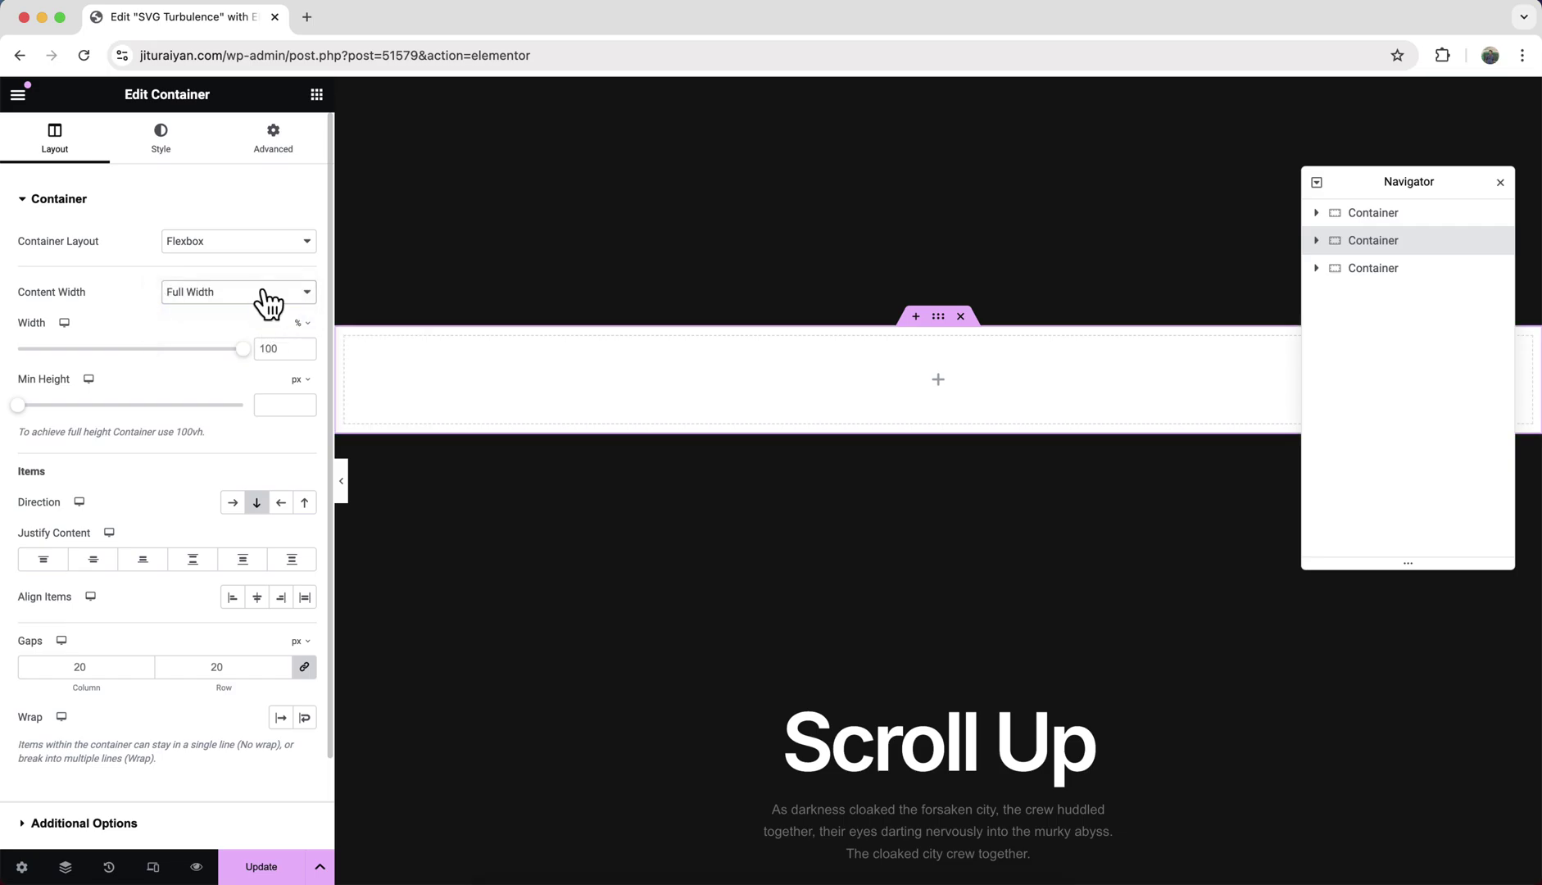
left_click(300, 380)
left_click(297, 459)
left_click(282, 405)
type("100")
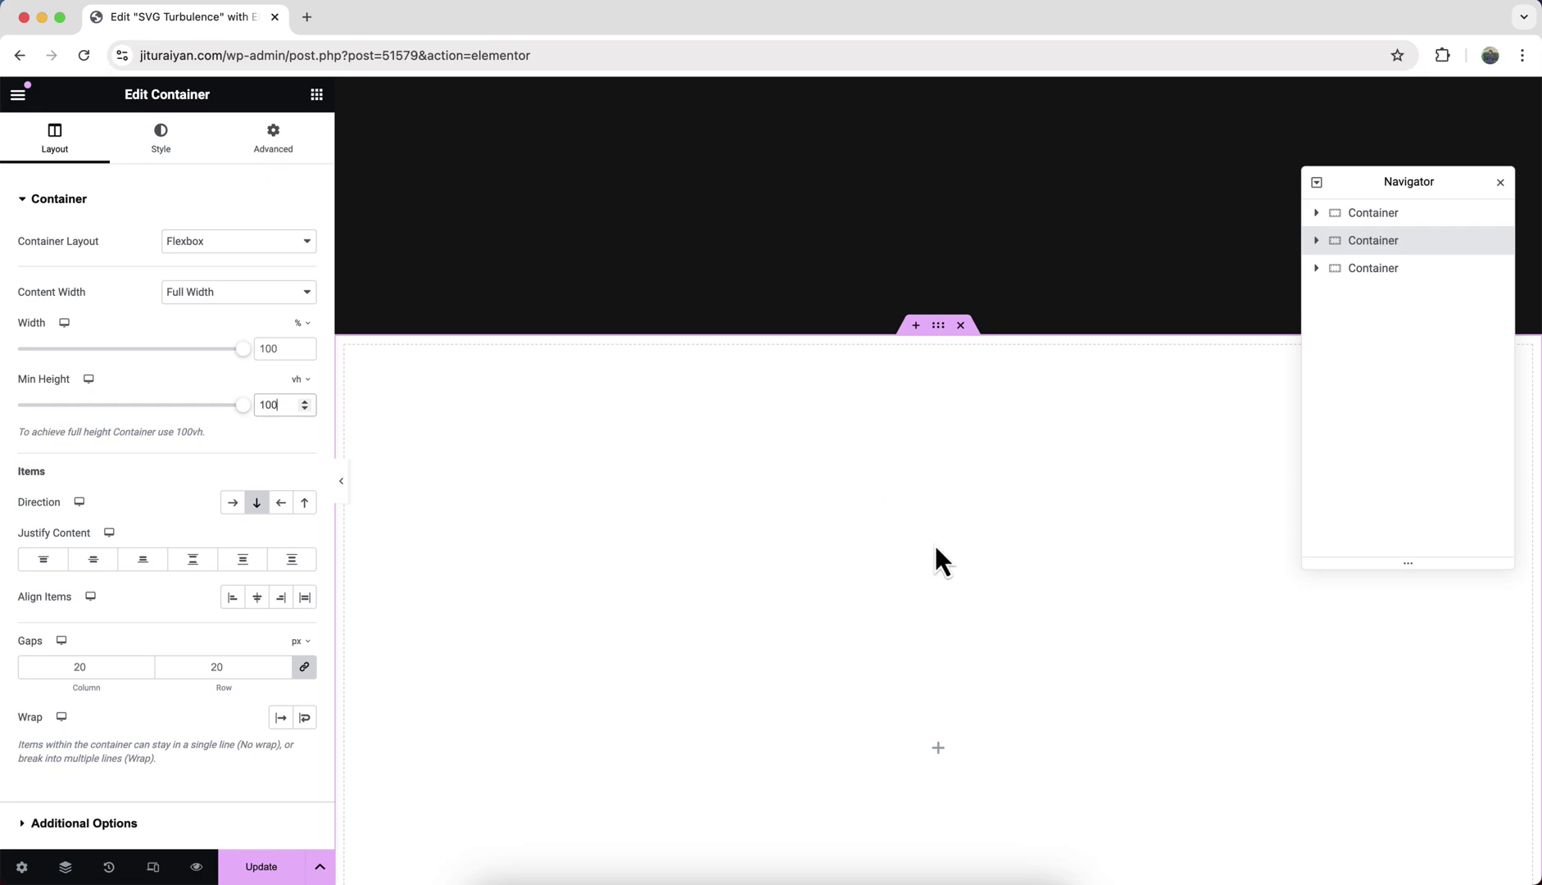
scroll(935, 544, "down", 3)
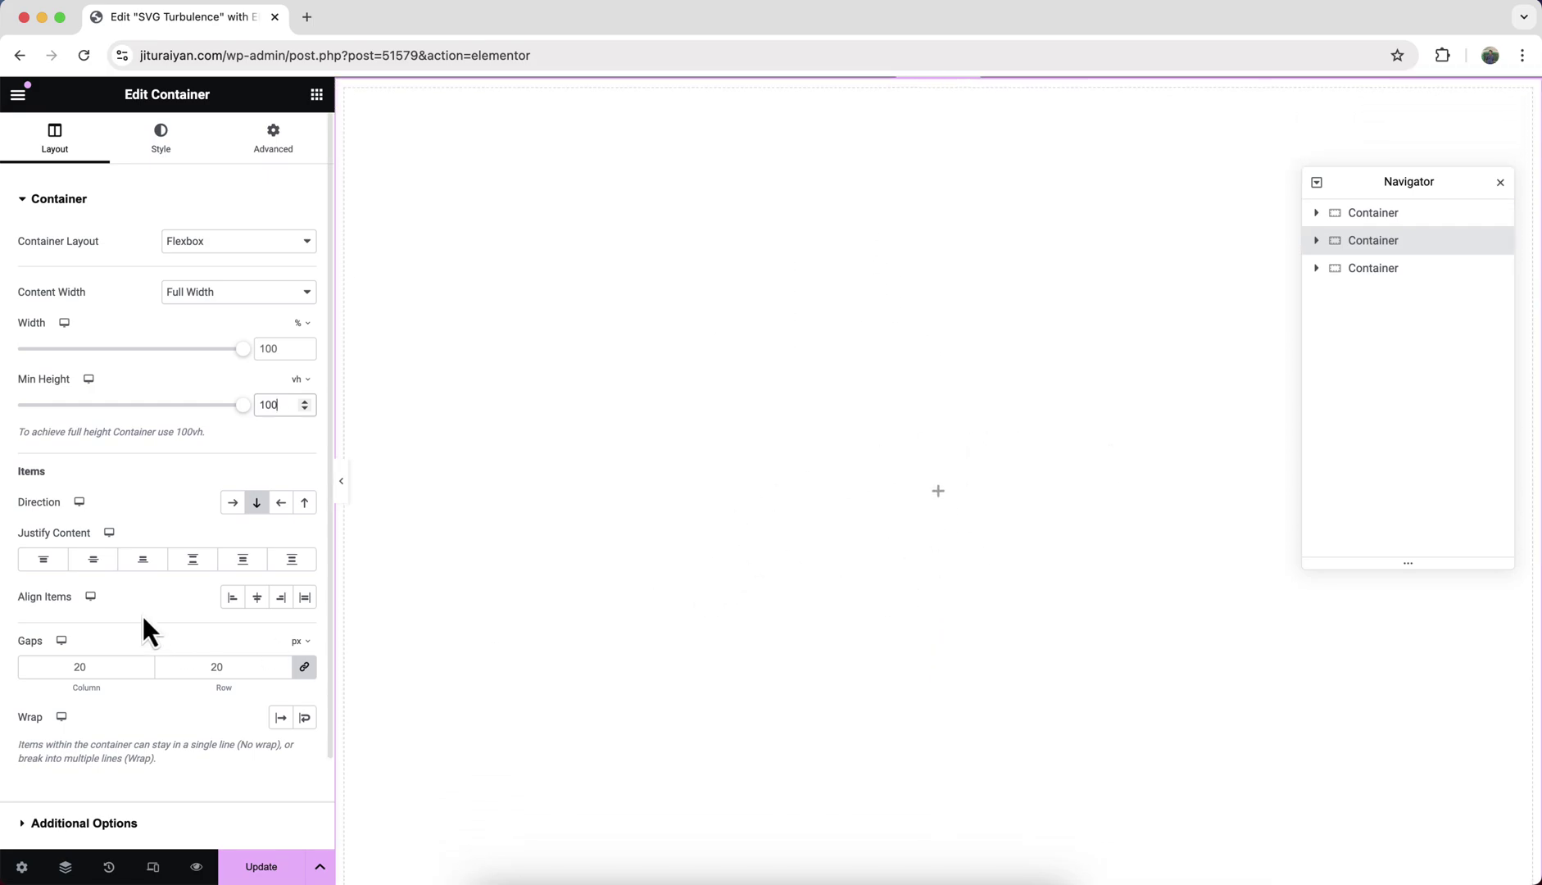
left_click(93, 561)
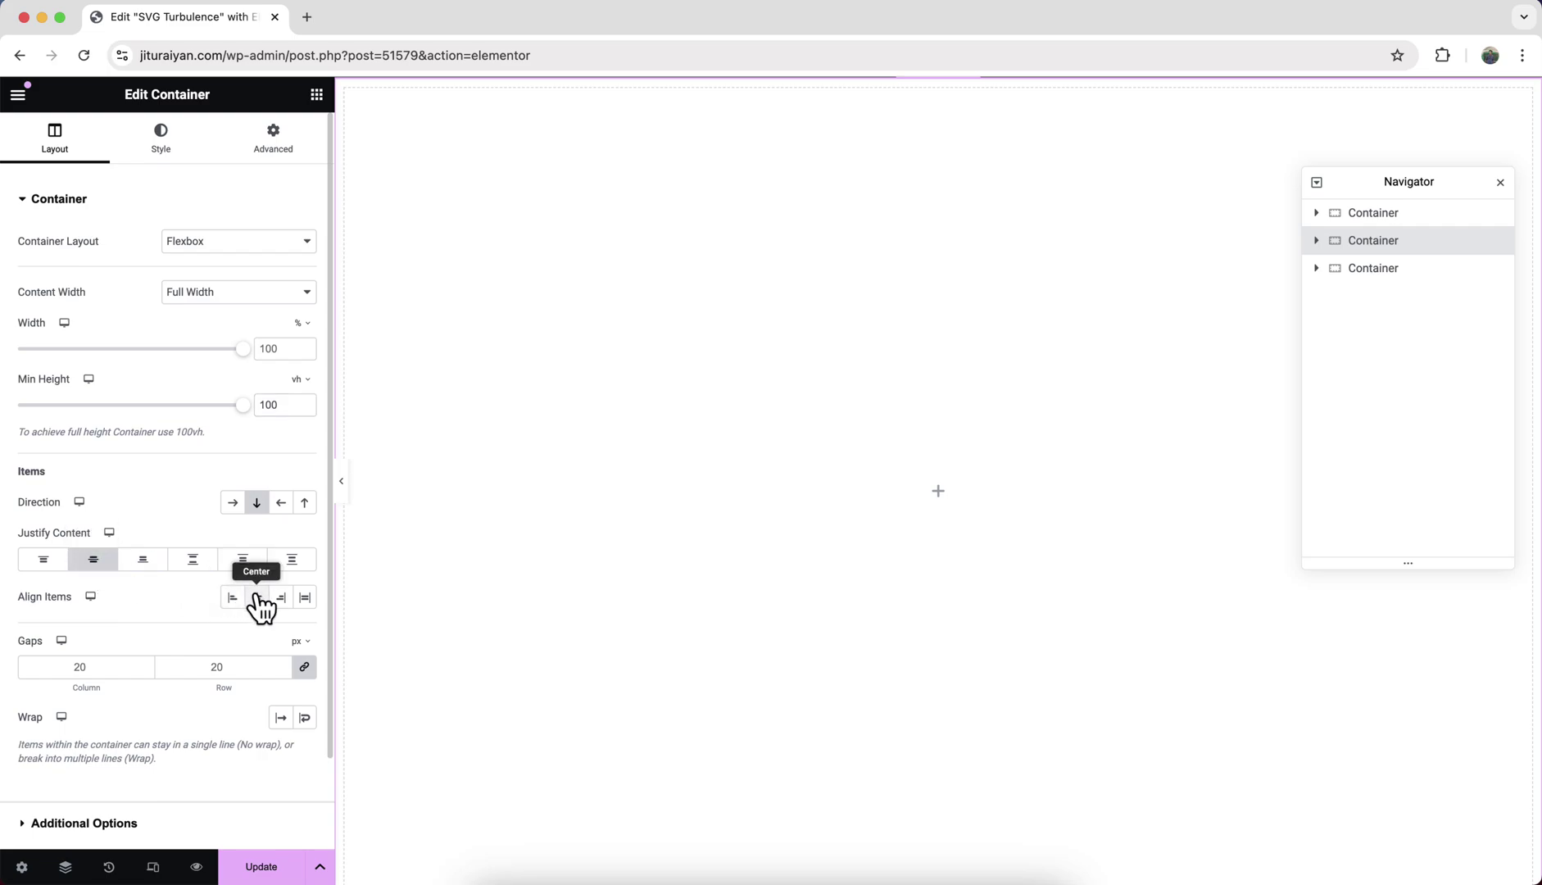
left_click(224, 813)
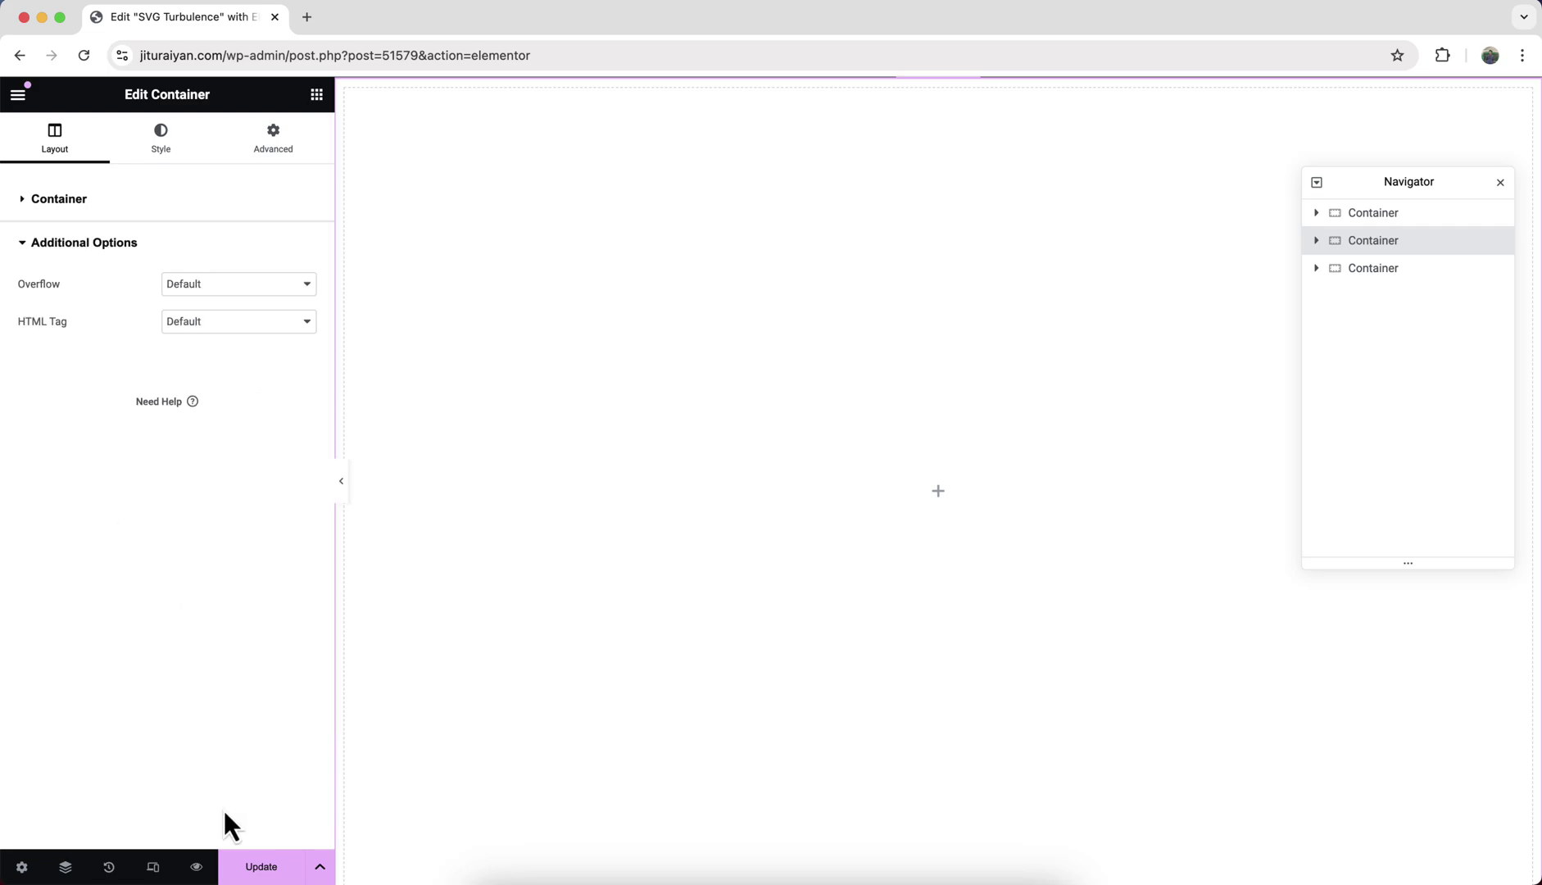
left_click(249, 301)
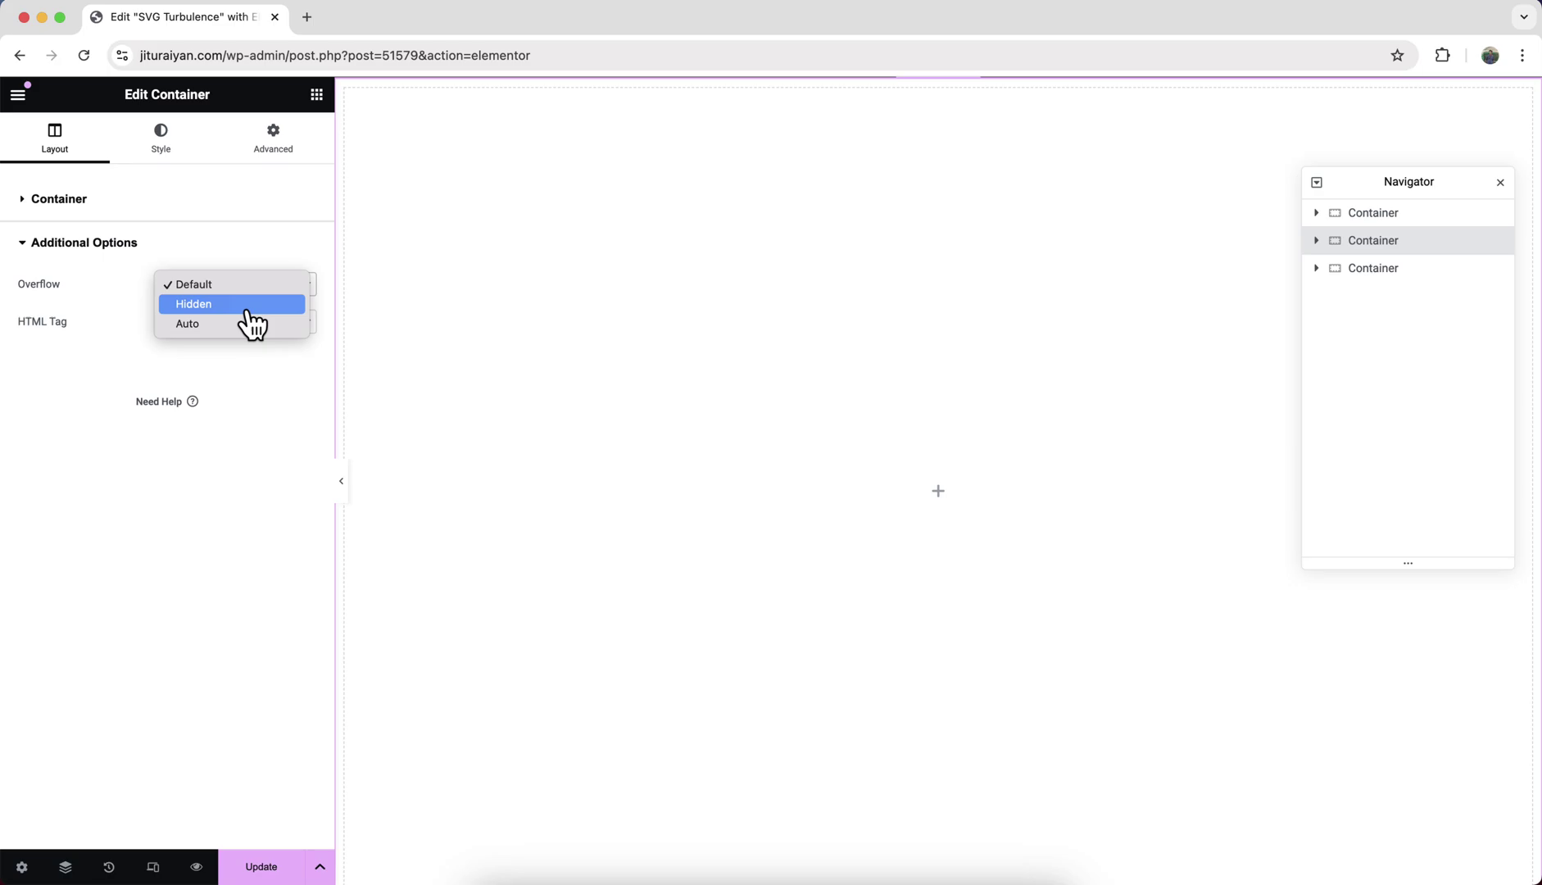
left_click(246, 305)
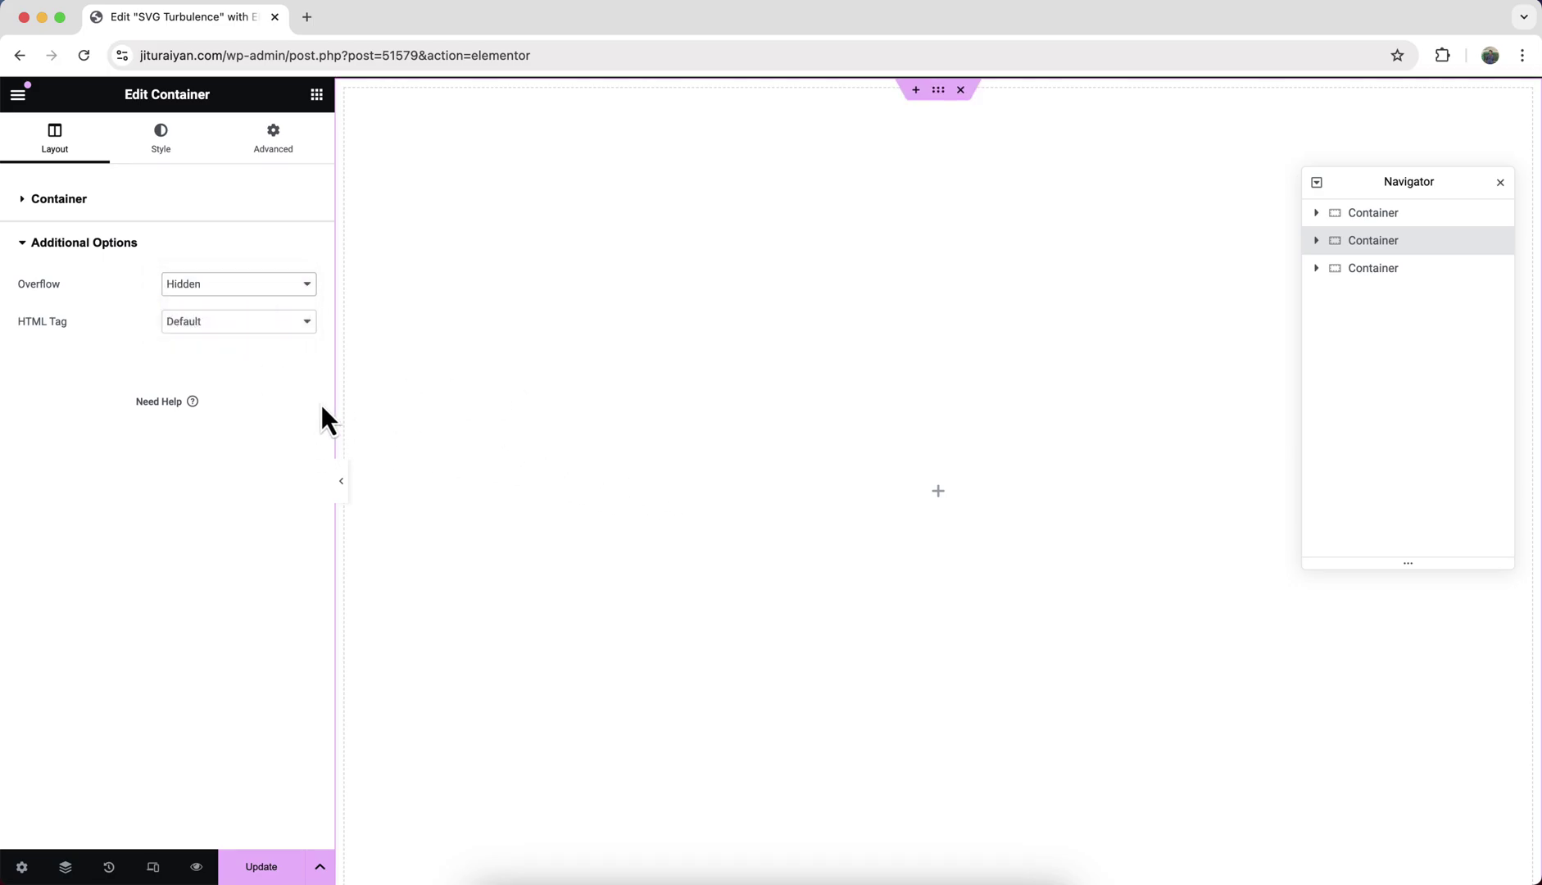
Give the container a solid #121212 background colour
left_click(161, 144)
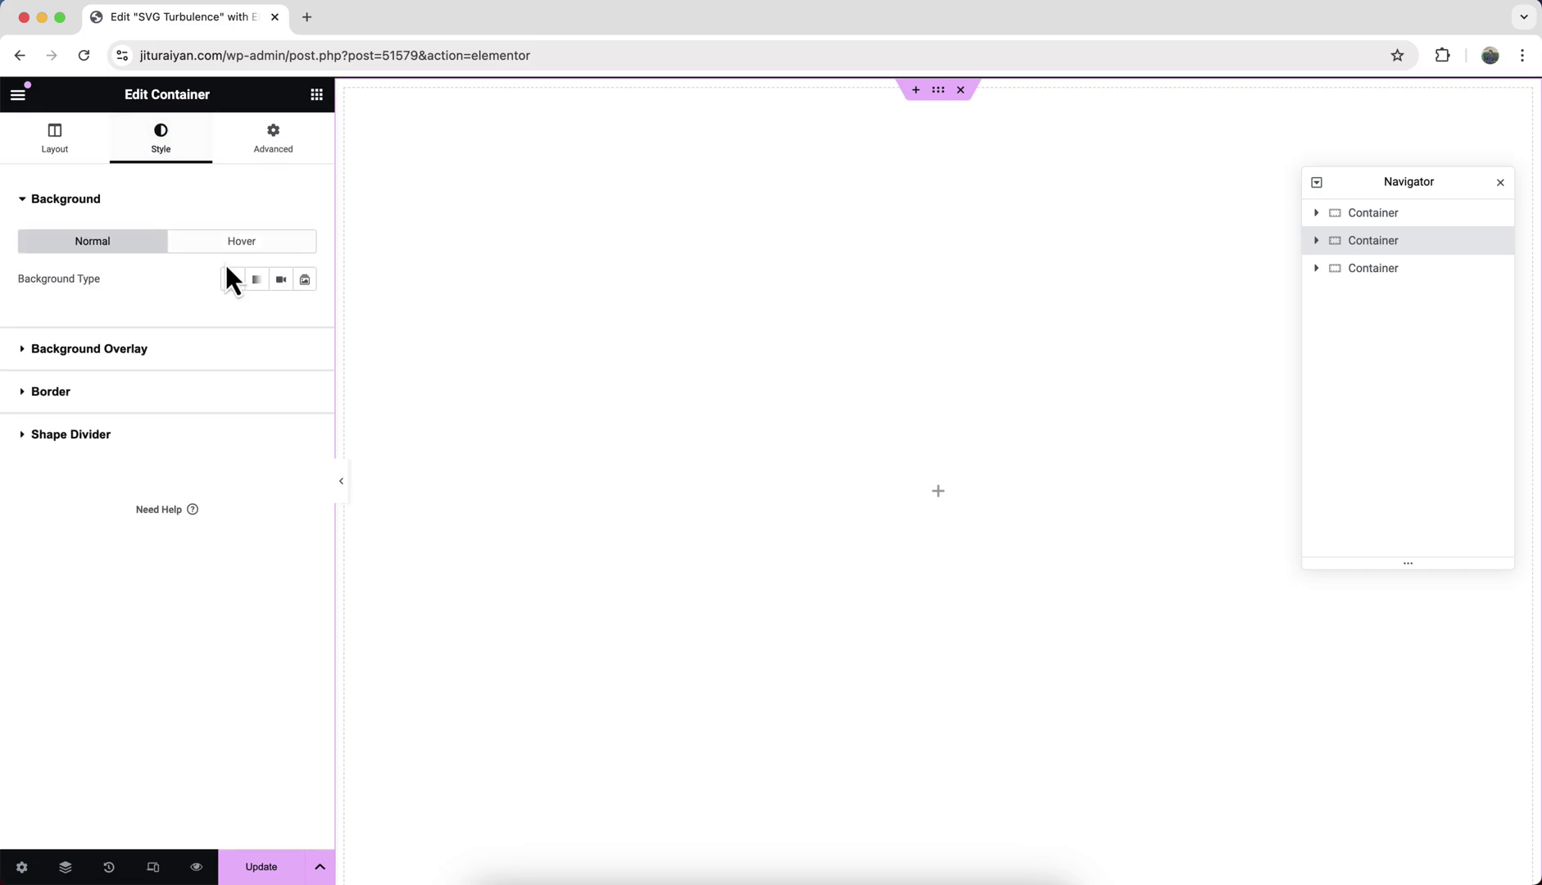
left_click(233, 279)
left_click(304, 316)
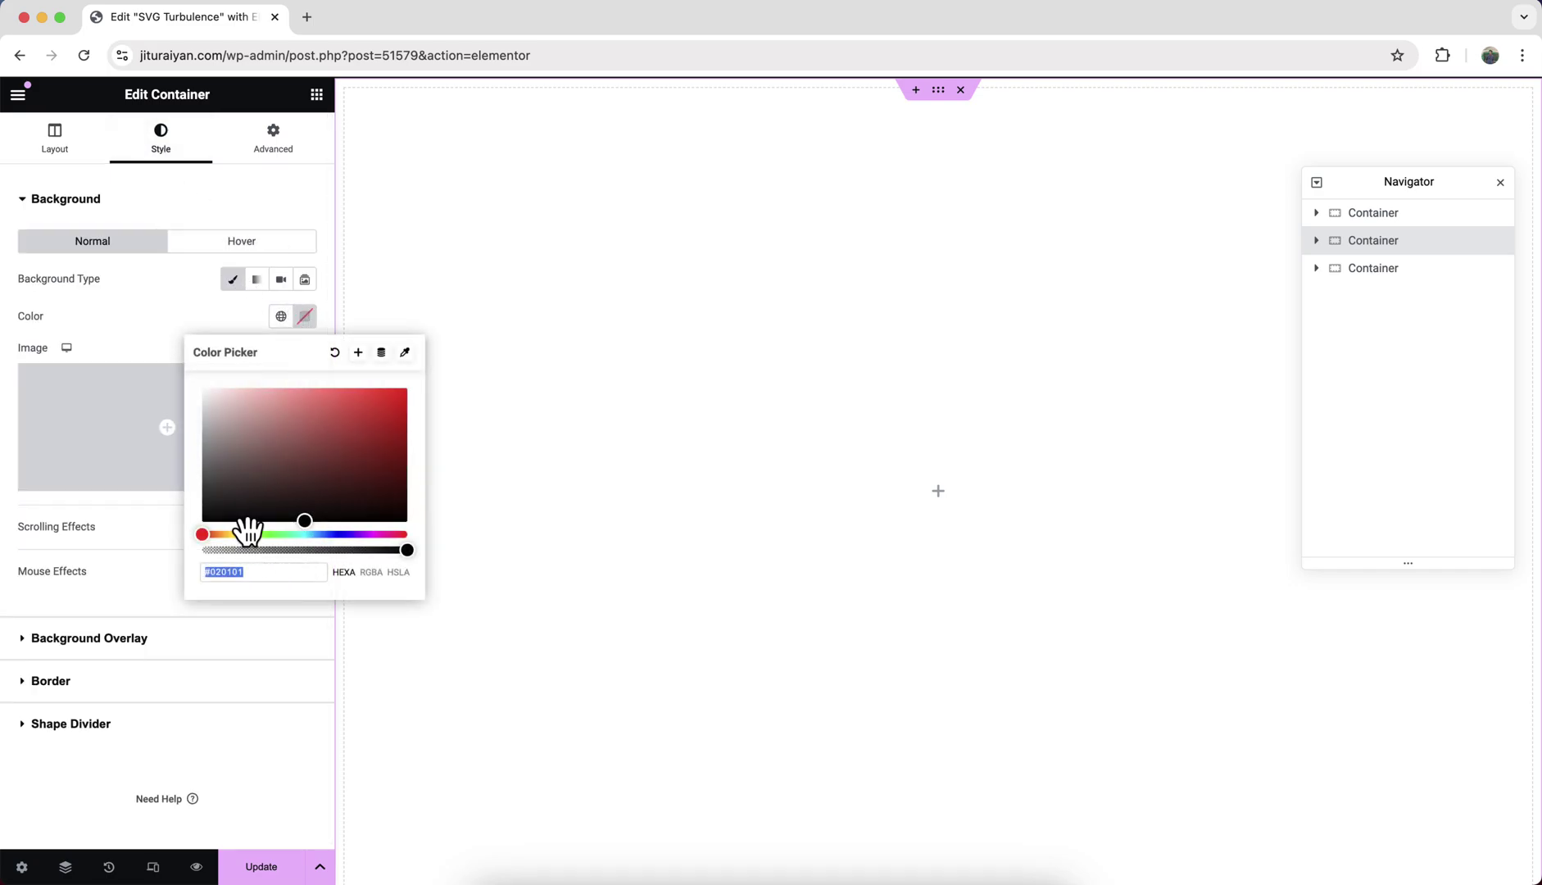
left_click(214, 515)
left_click_drag(215, 515, 195, 517)
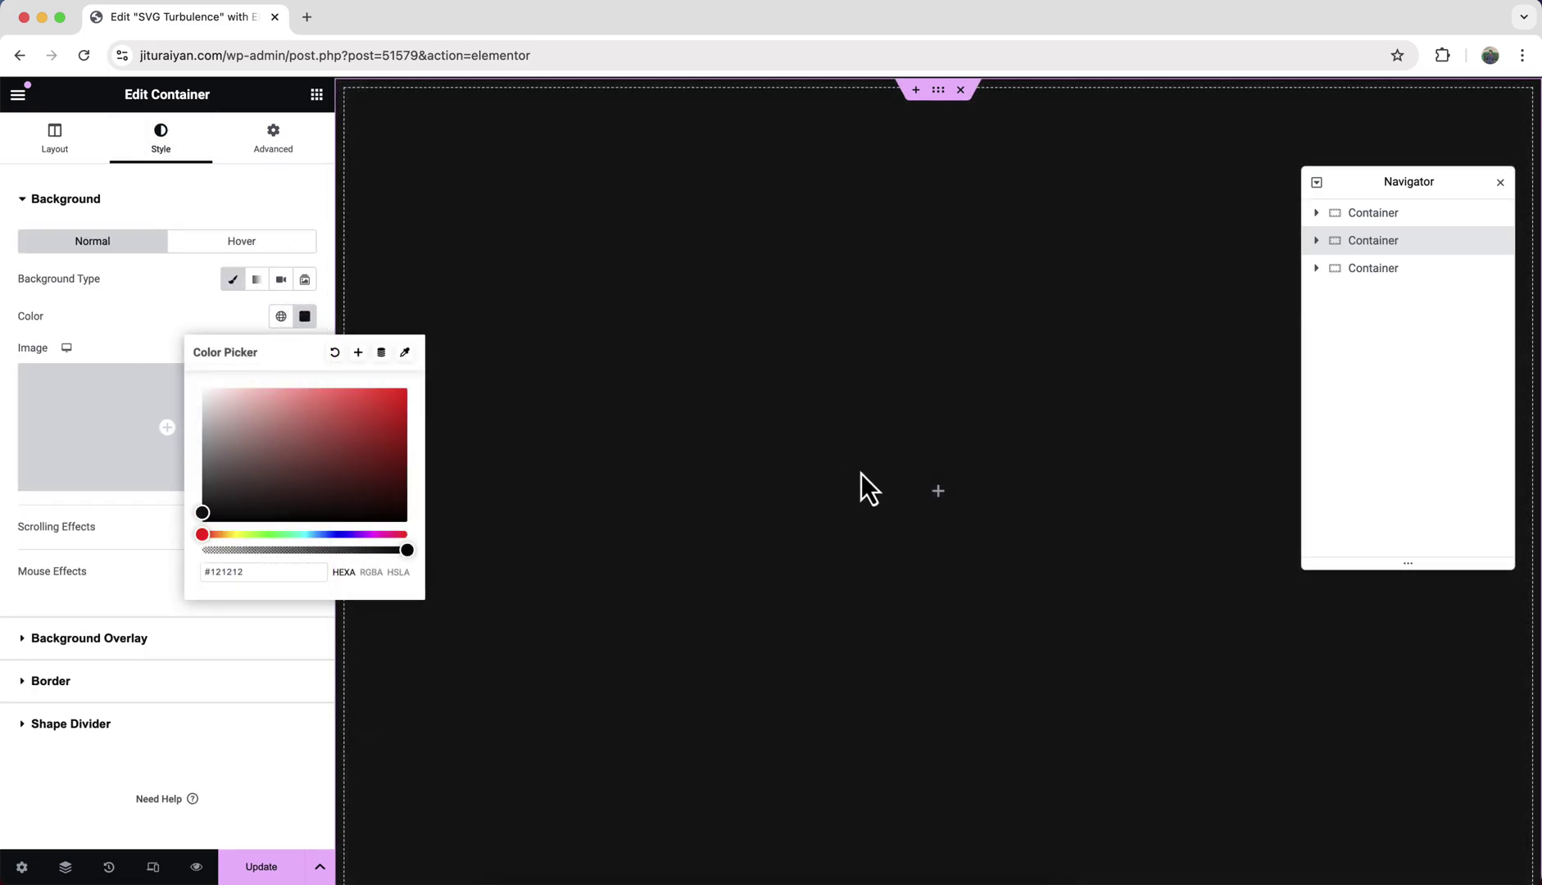
left_click(920, 469)
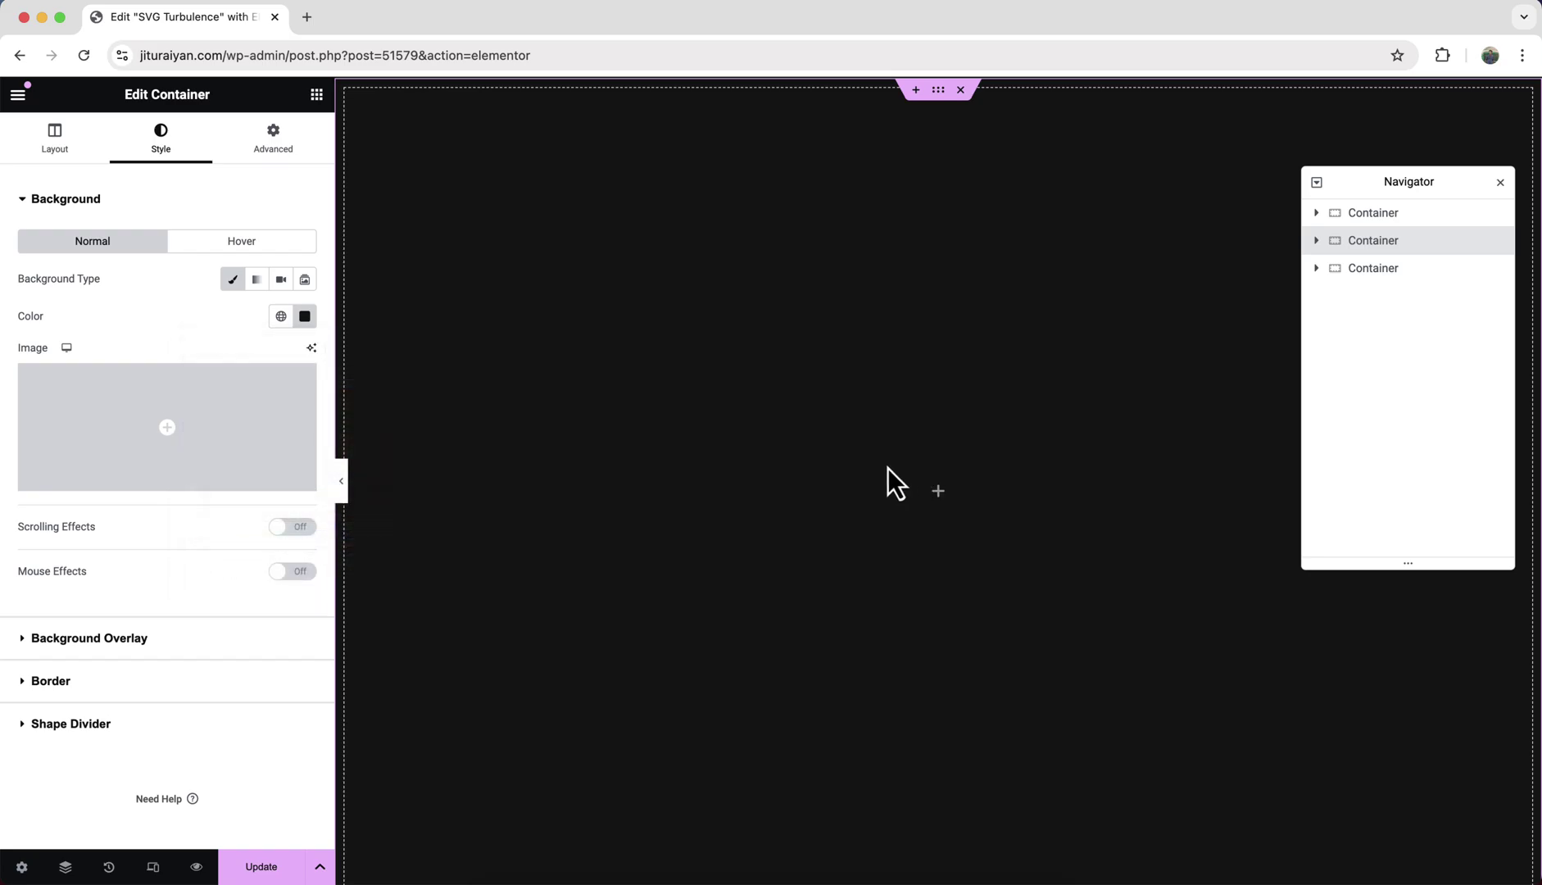
Drop a full-width inner container into the dark 100vh section
left_click(320, 96)
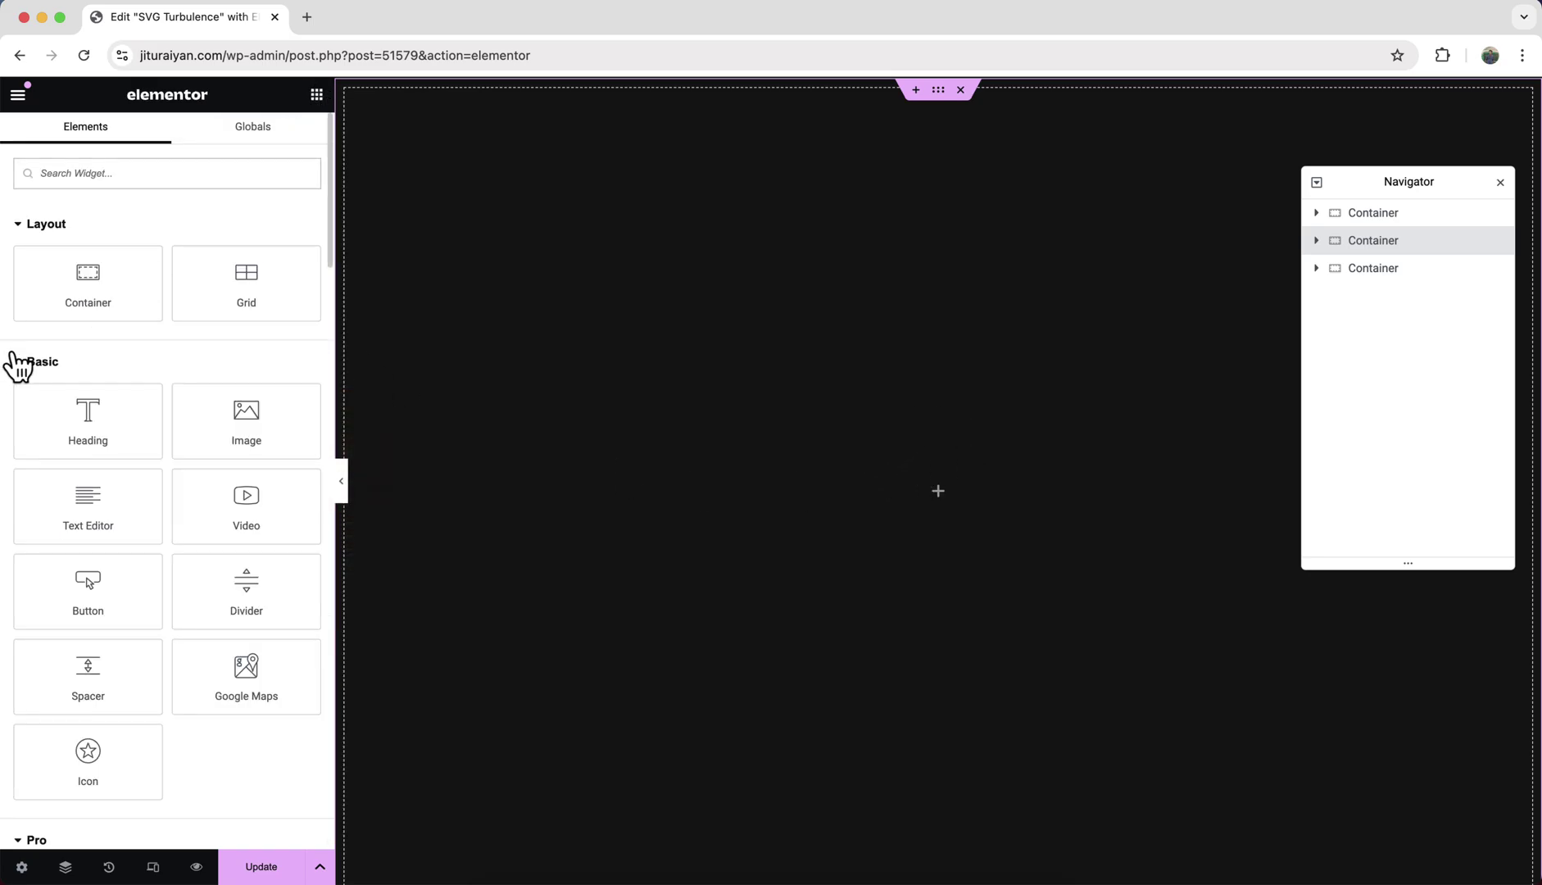
left_click_drag(86, 267, 1029, 399)
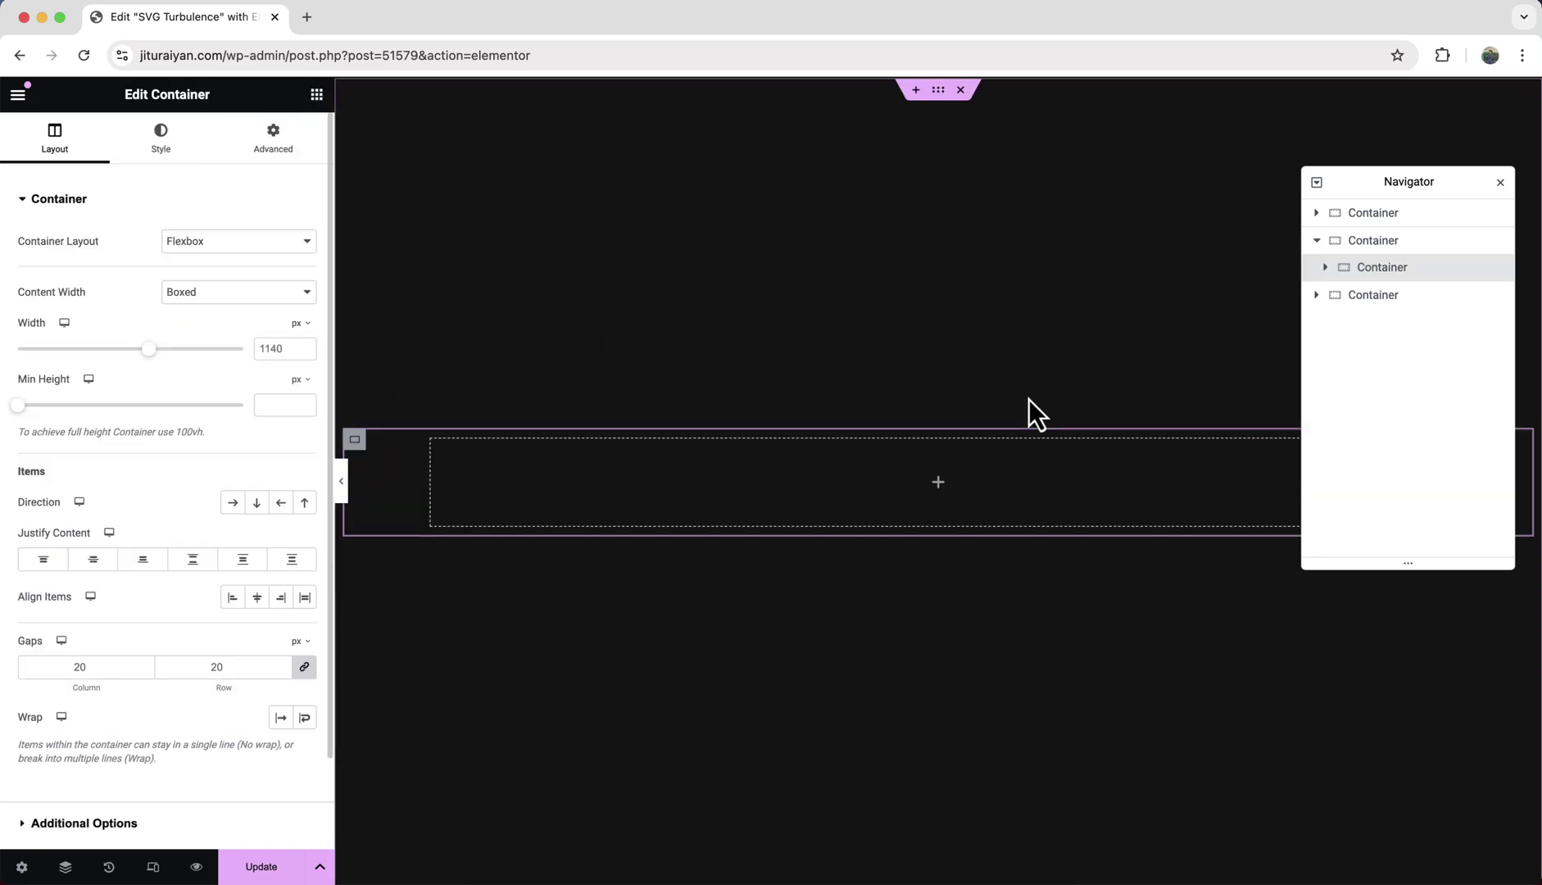
left_click(240, 293)
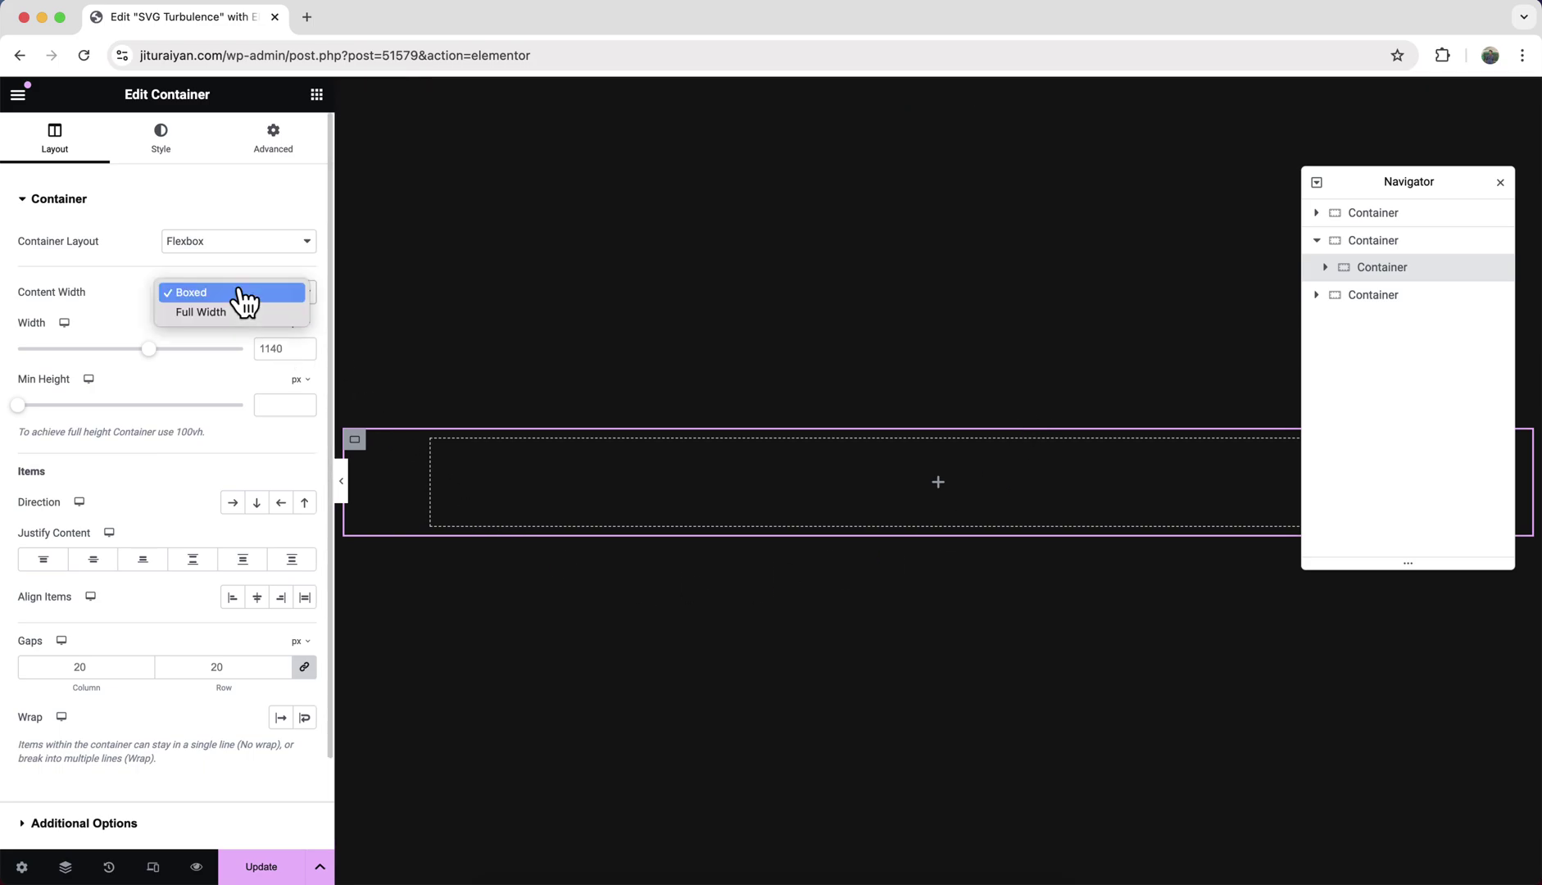
left_click(241, 314)
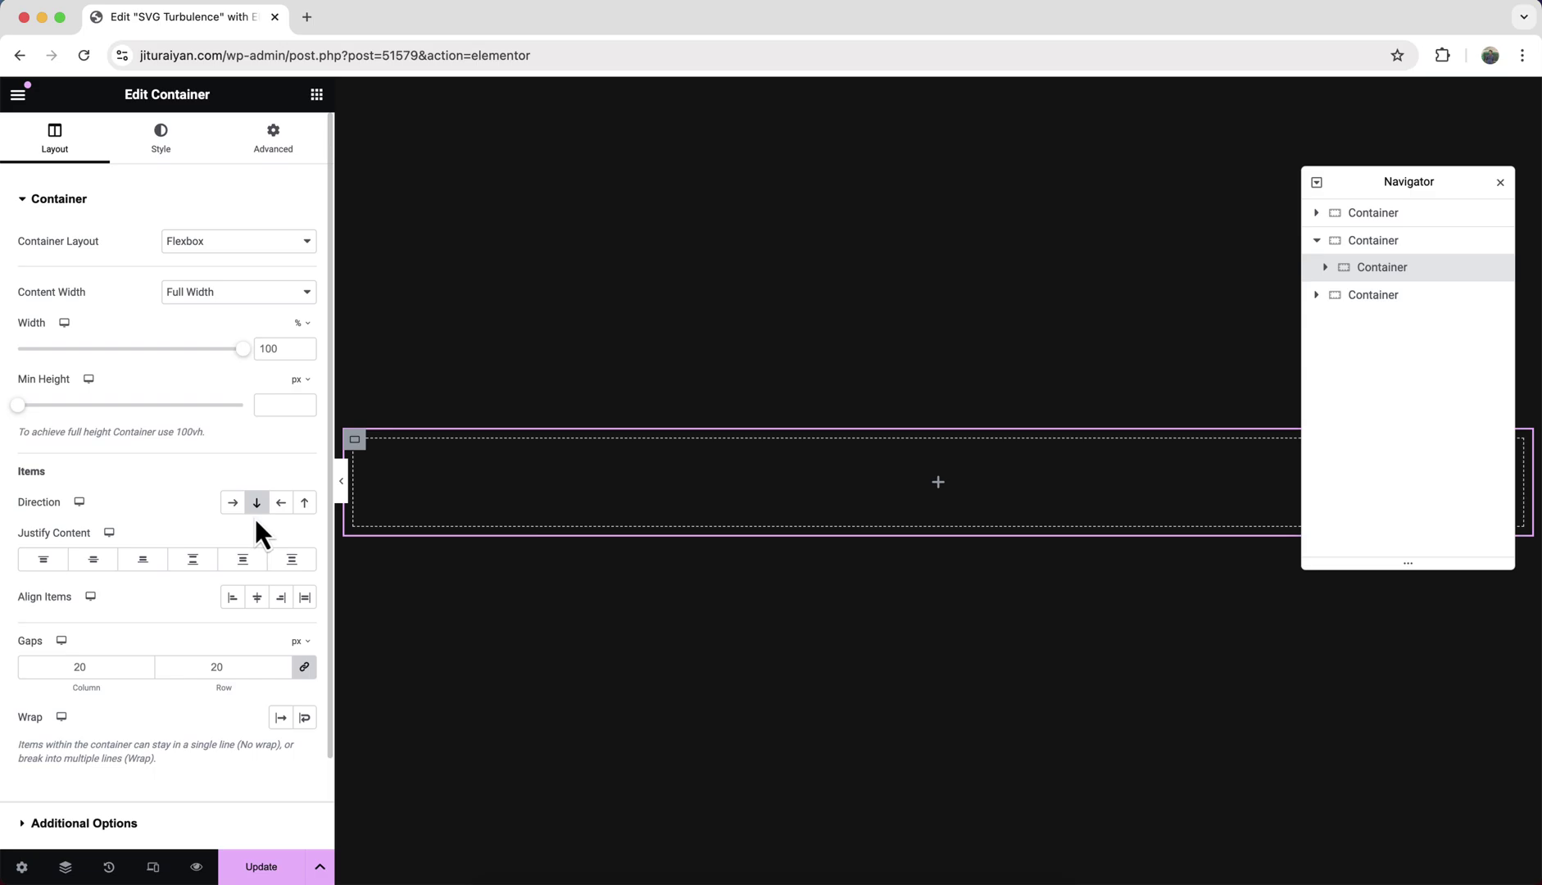
left_click(318, 97)
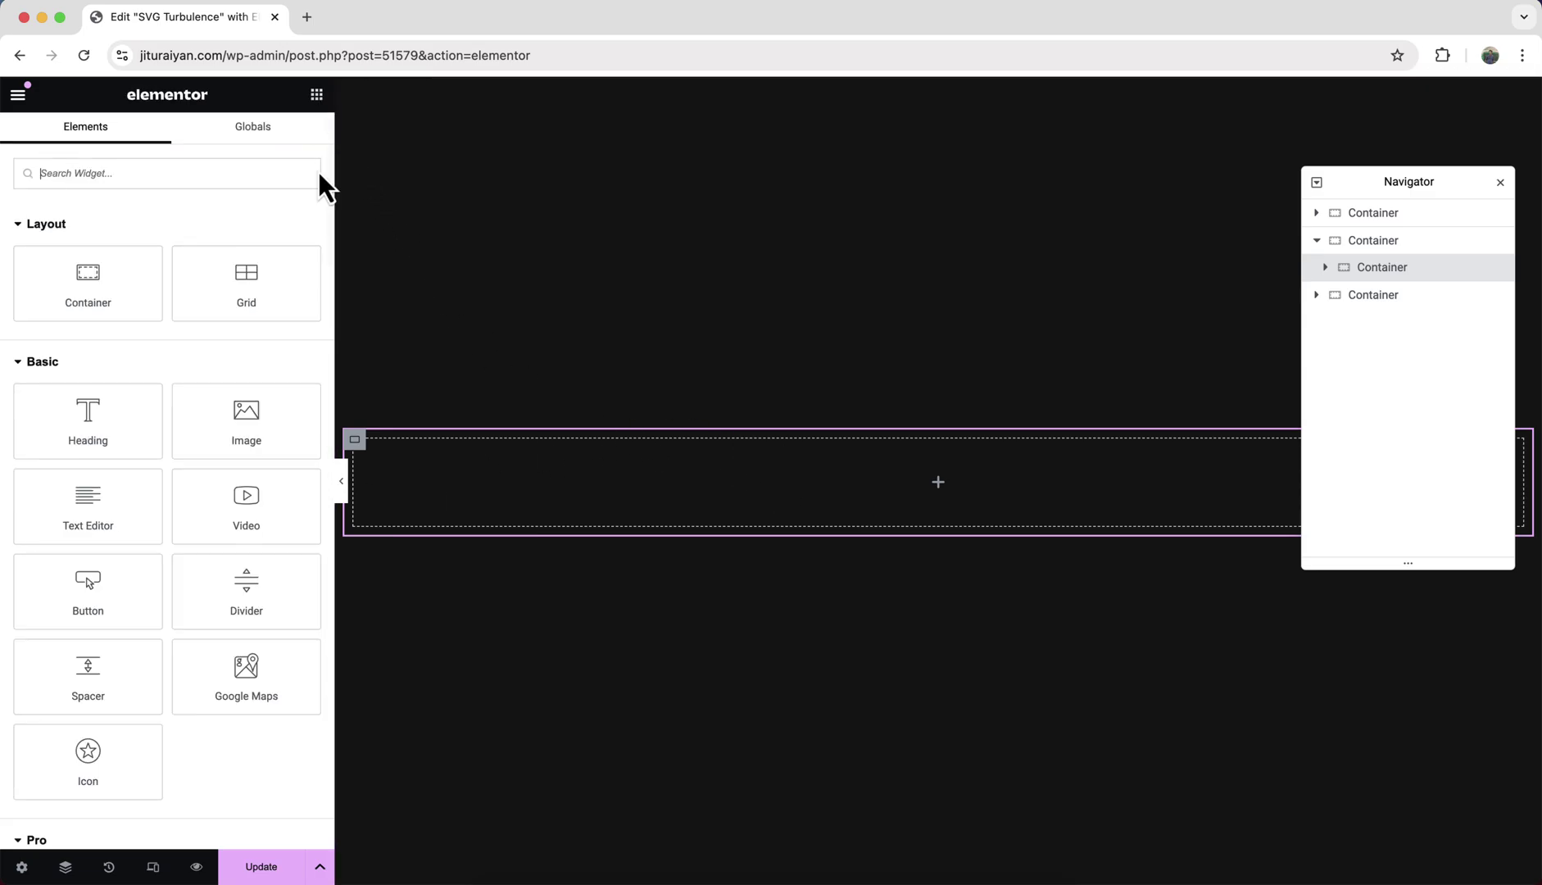
Add an Image widget showing the leather-jacket photo inside the inner container
left_click_drag(235, 406, 807, 471)
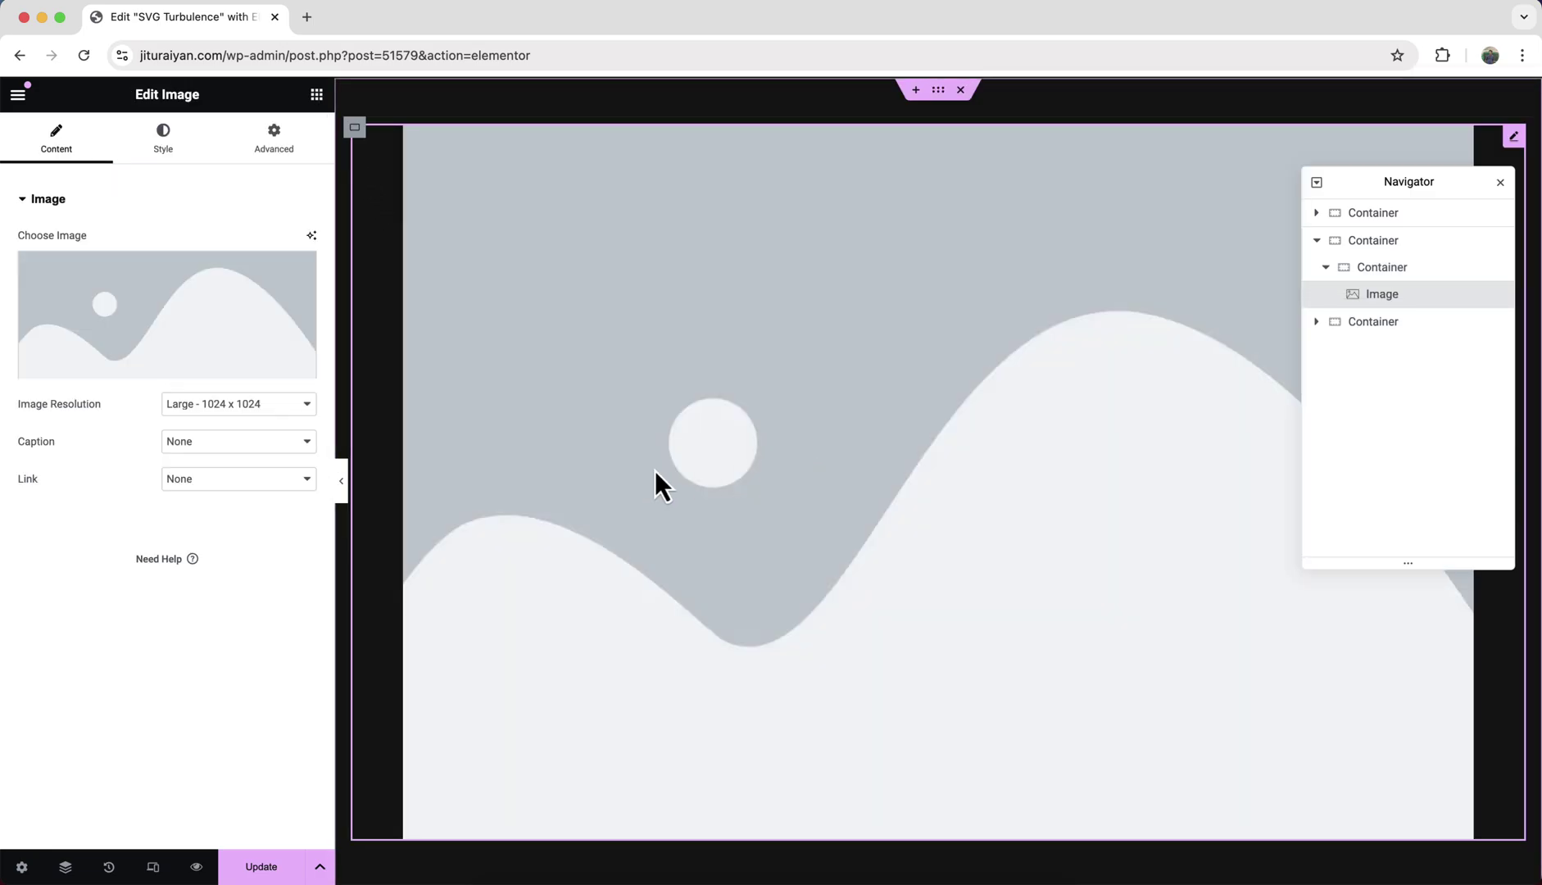
left_click(250, 294)
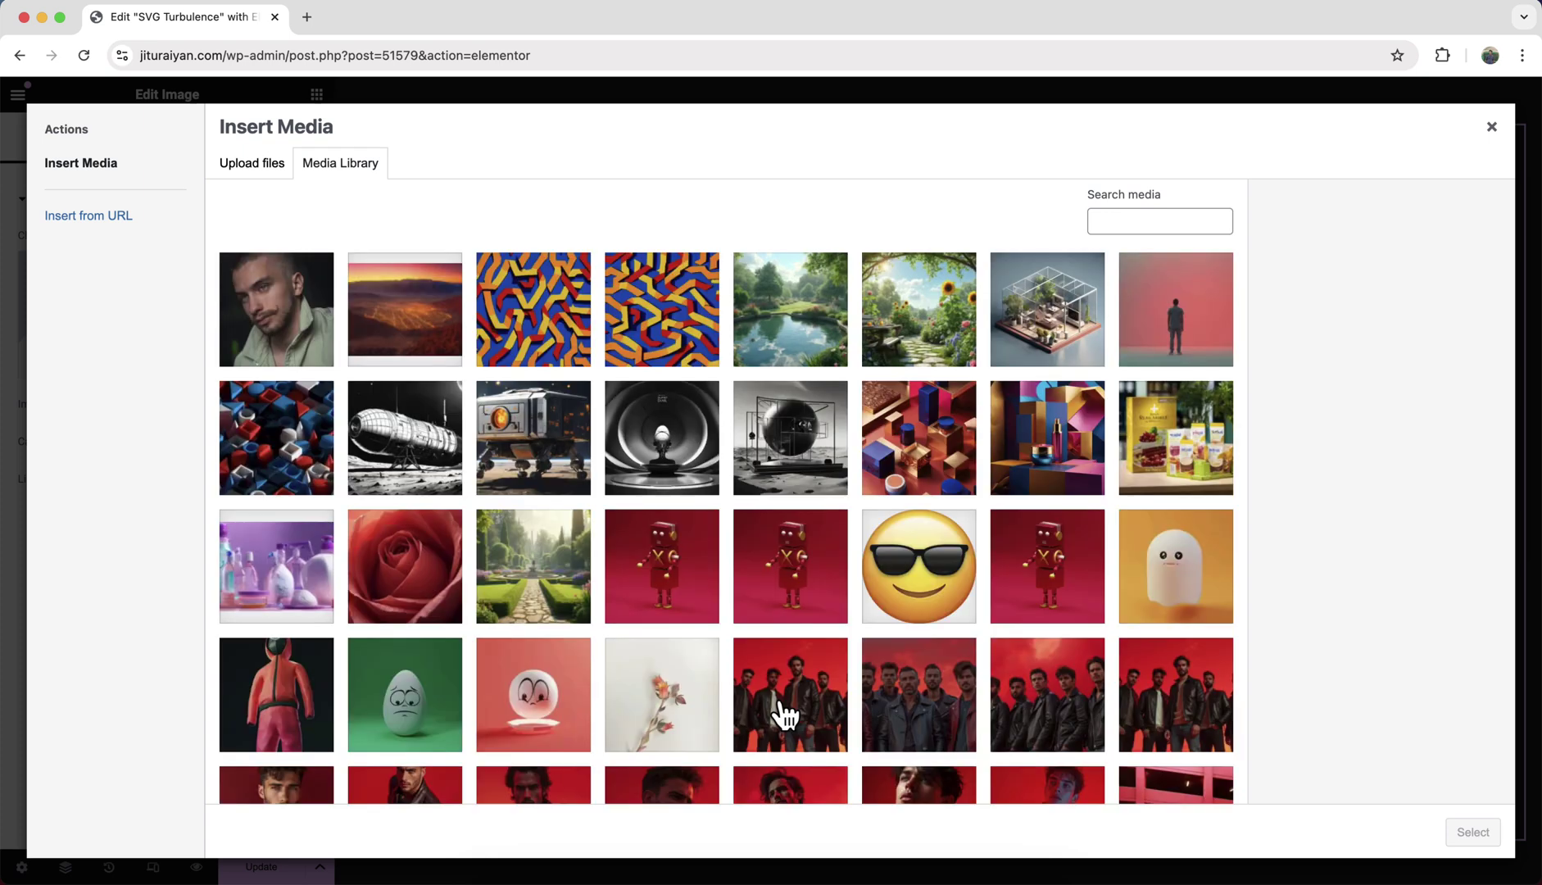
scroll(778, 713, "down", 3)
left_click(939, 726)
left_click(1472, 832)
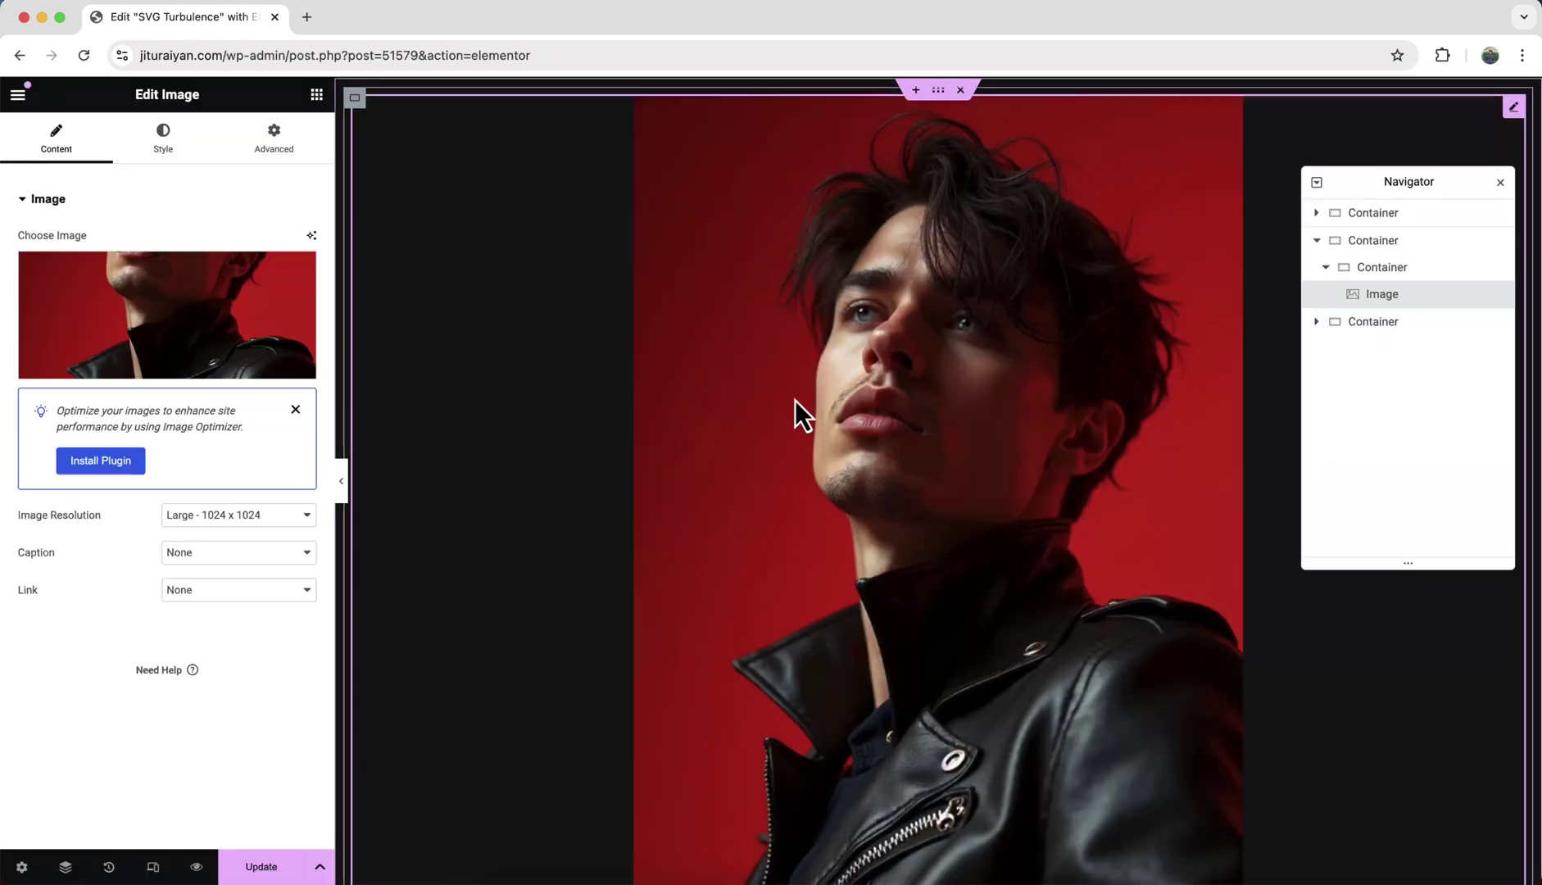
Size the image to 400 × 600 px with Object Fit set to Cover
left_click(163, 141)
left_click(310, 289)
left_click(285, 298)
type("400")
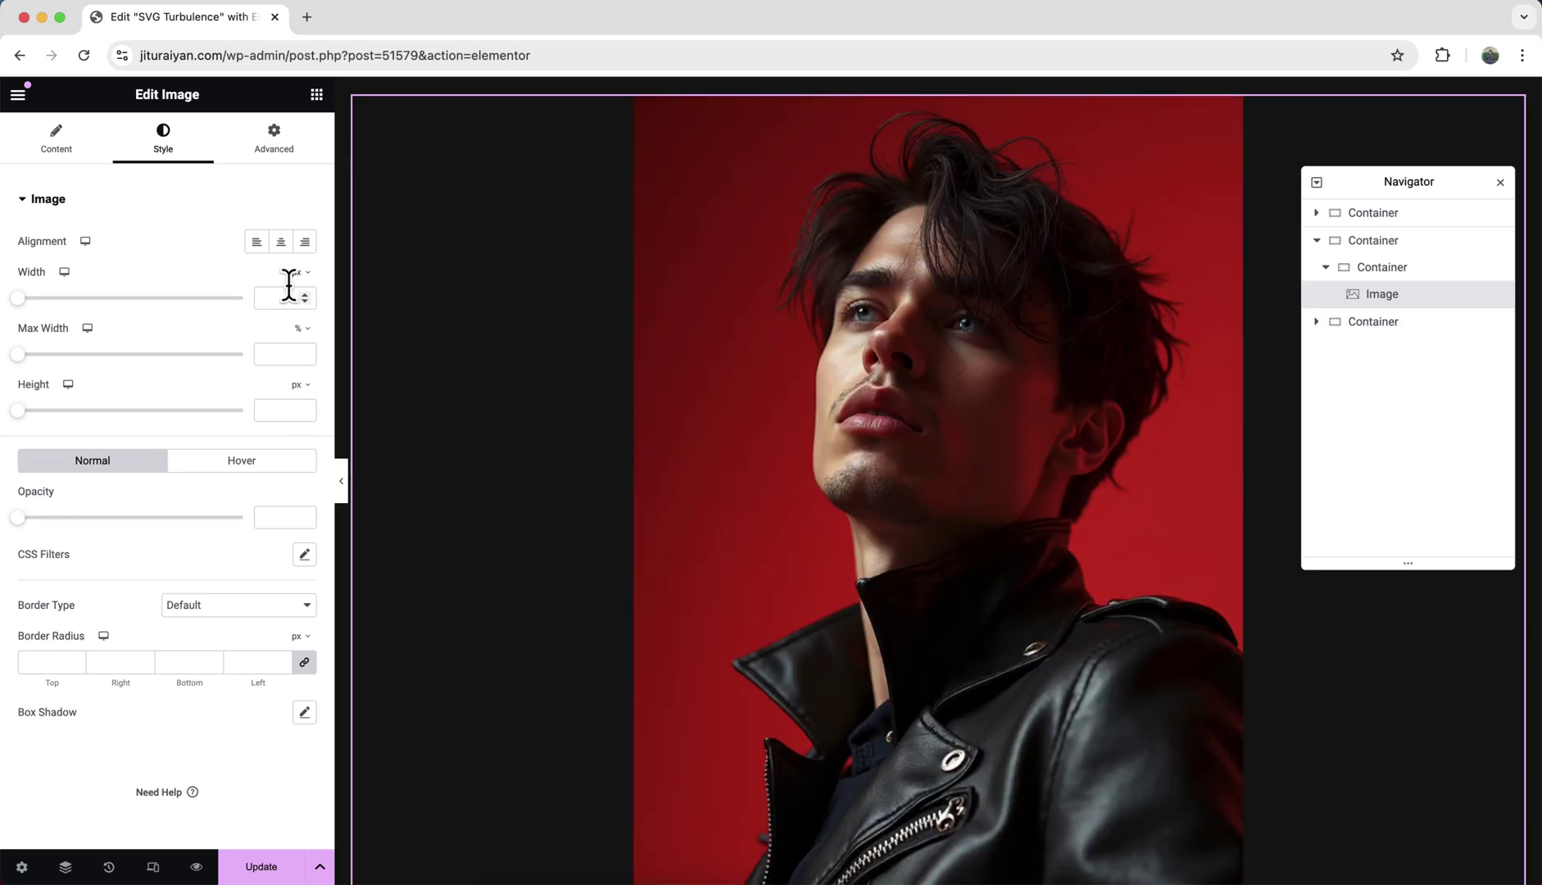
left_click(262, 409)
type("600")
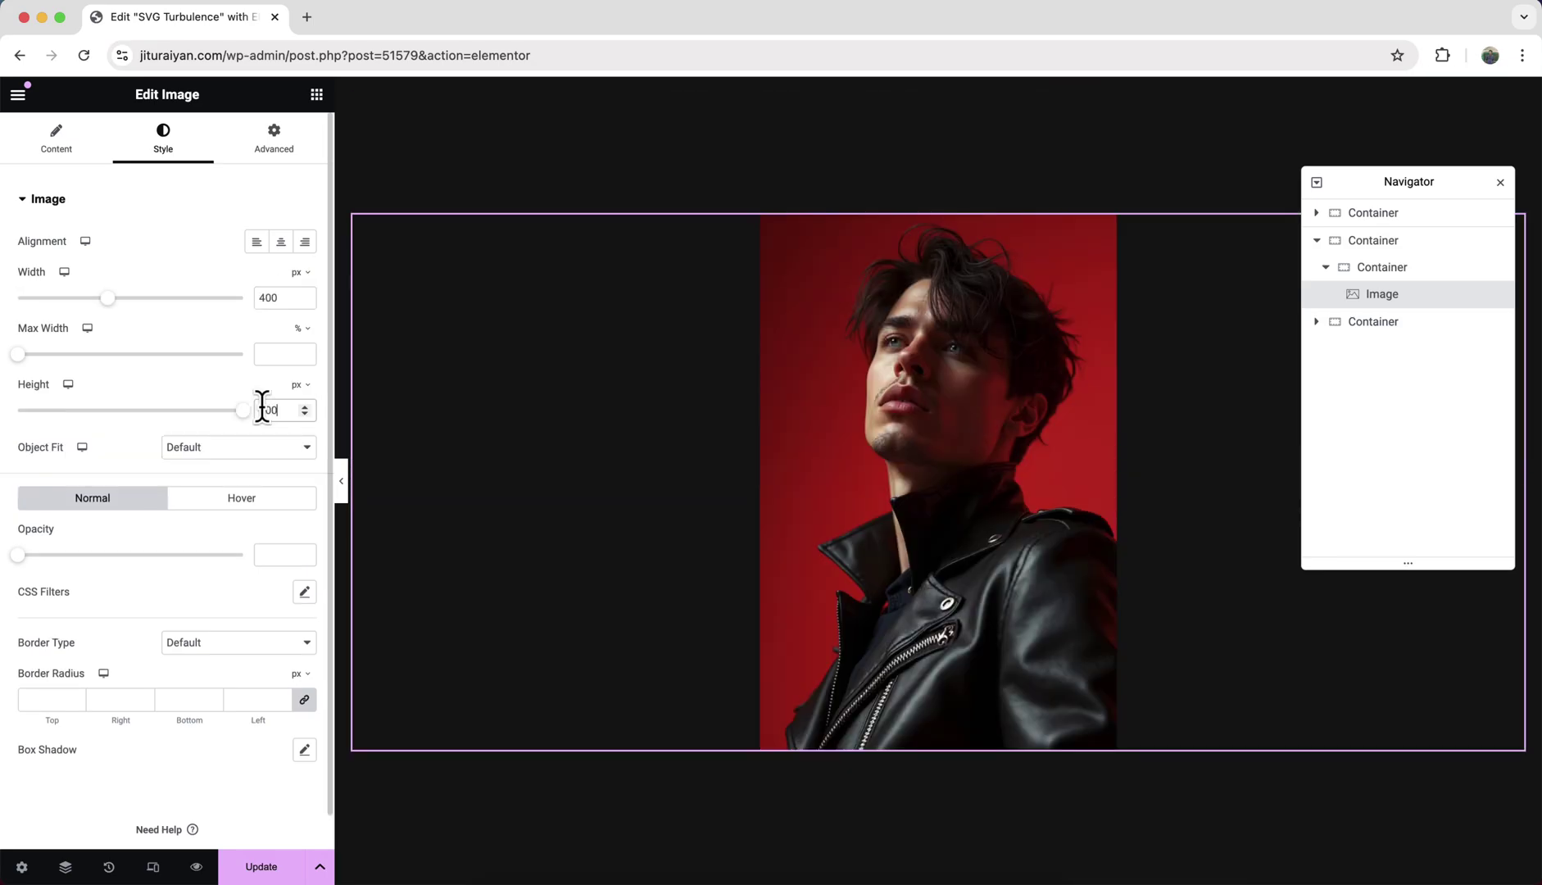
left_click(230, 449)
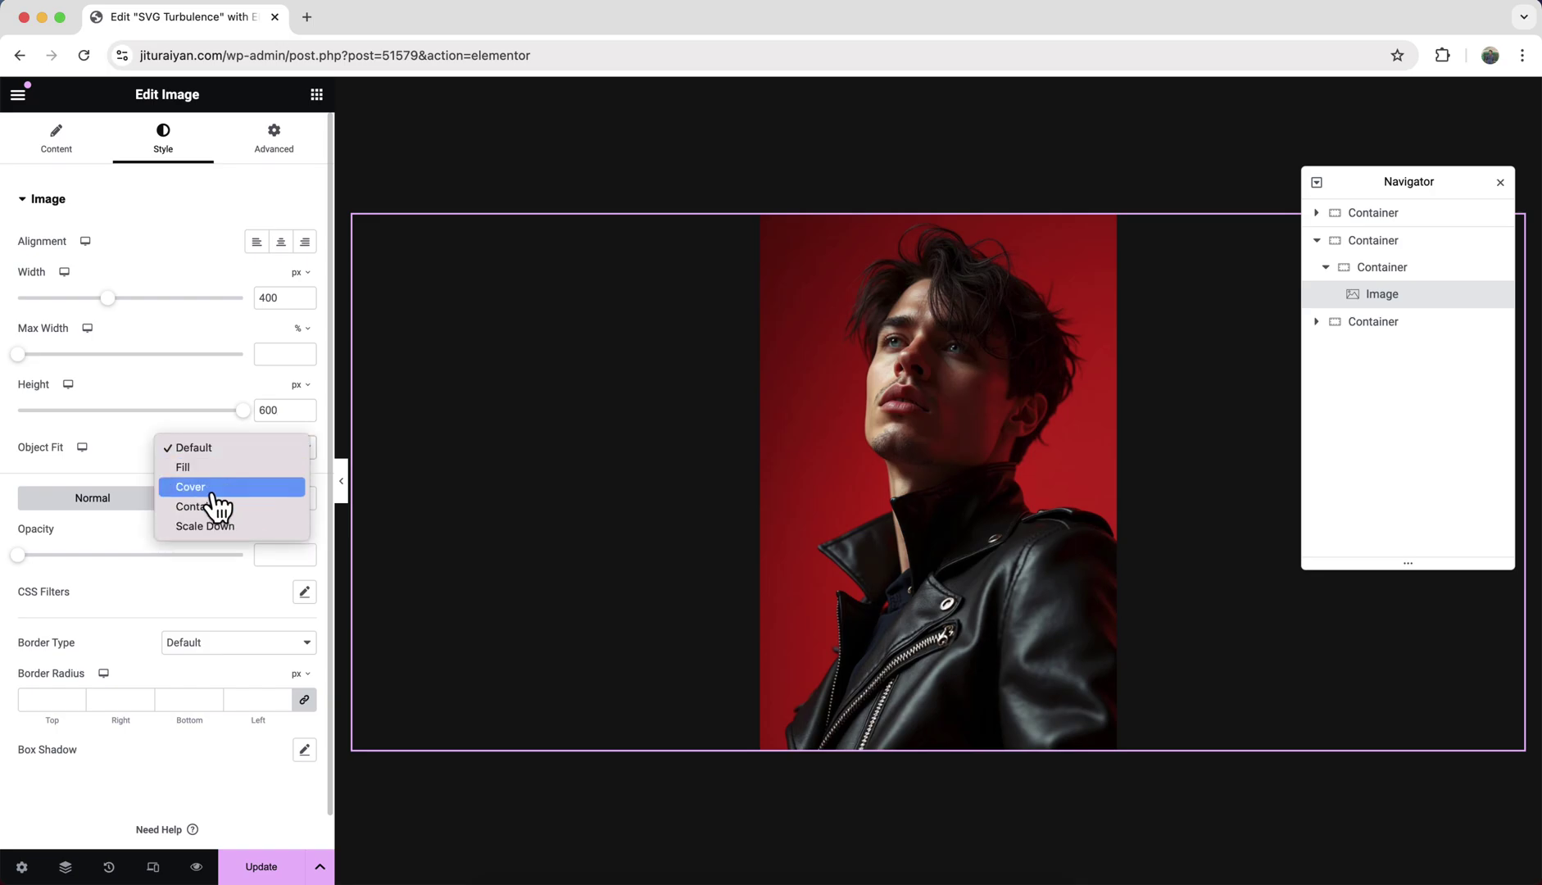
left_click(213, 489)
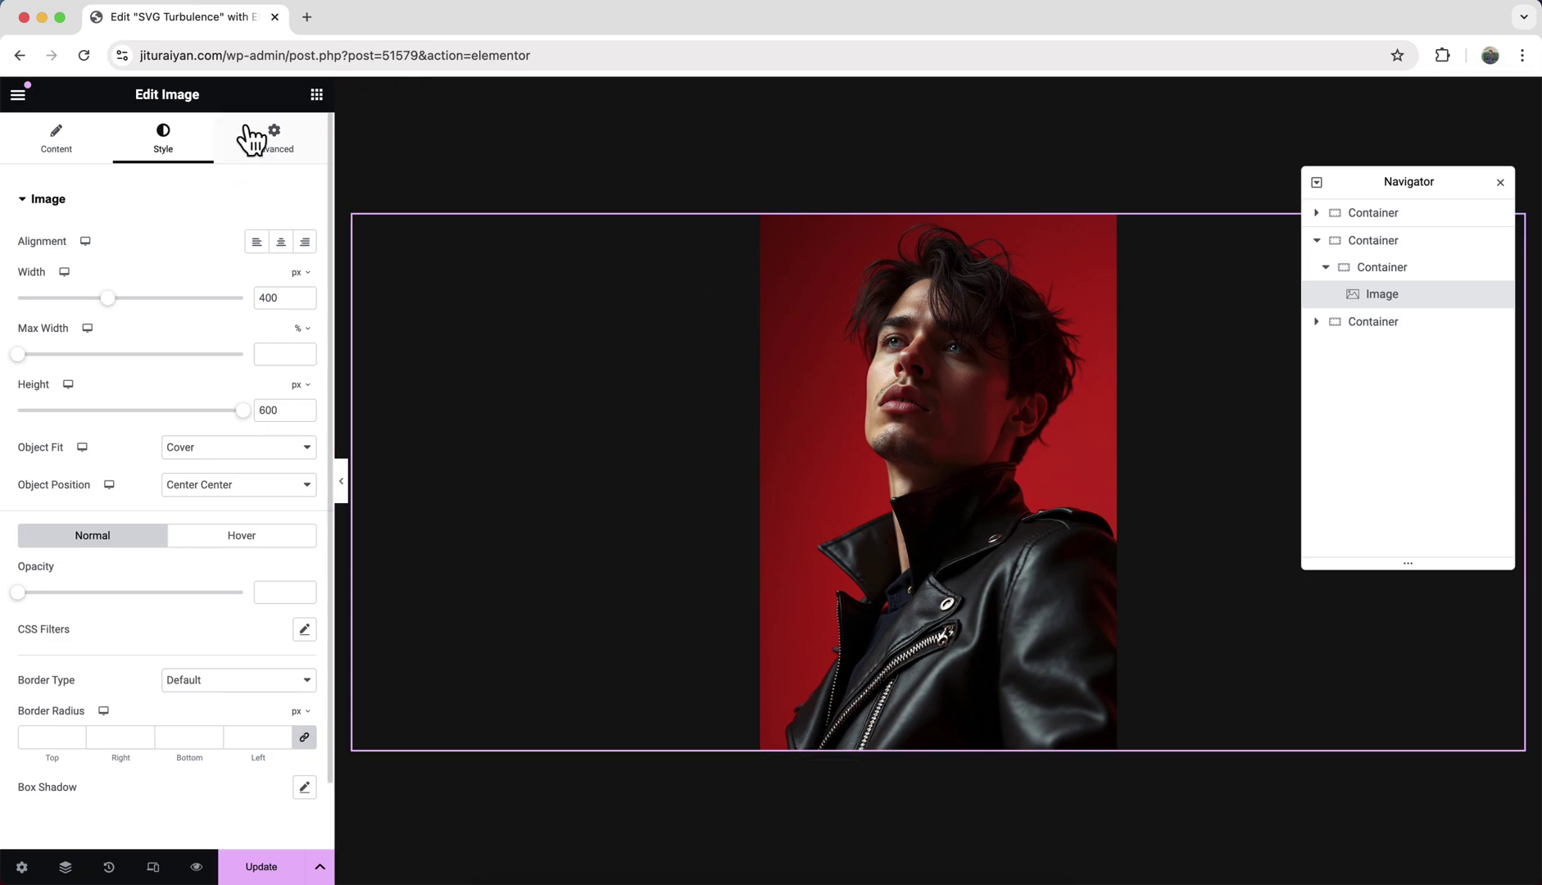
left_click(316, 96)
Add a heading under the photo reading 'Black' in white text
left_click_drag(149, 437, 846, 597)
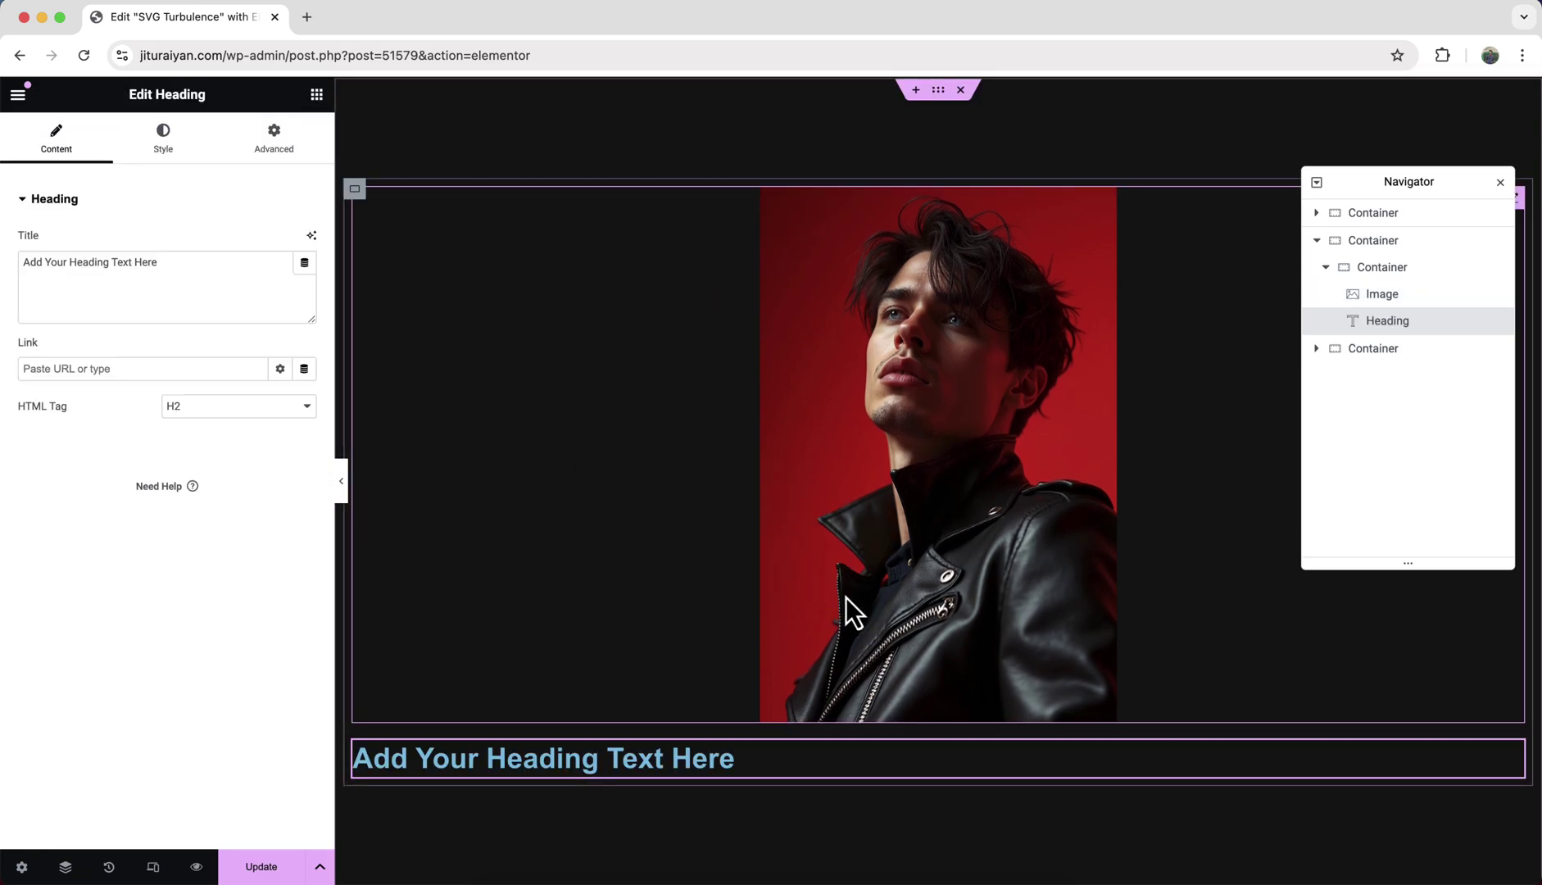
triple_click(85, 254)
type("Black")
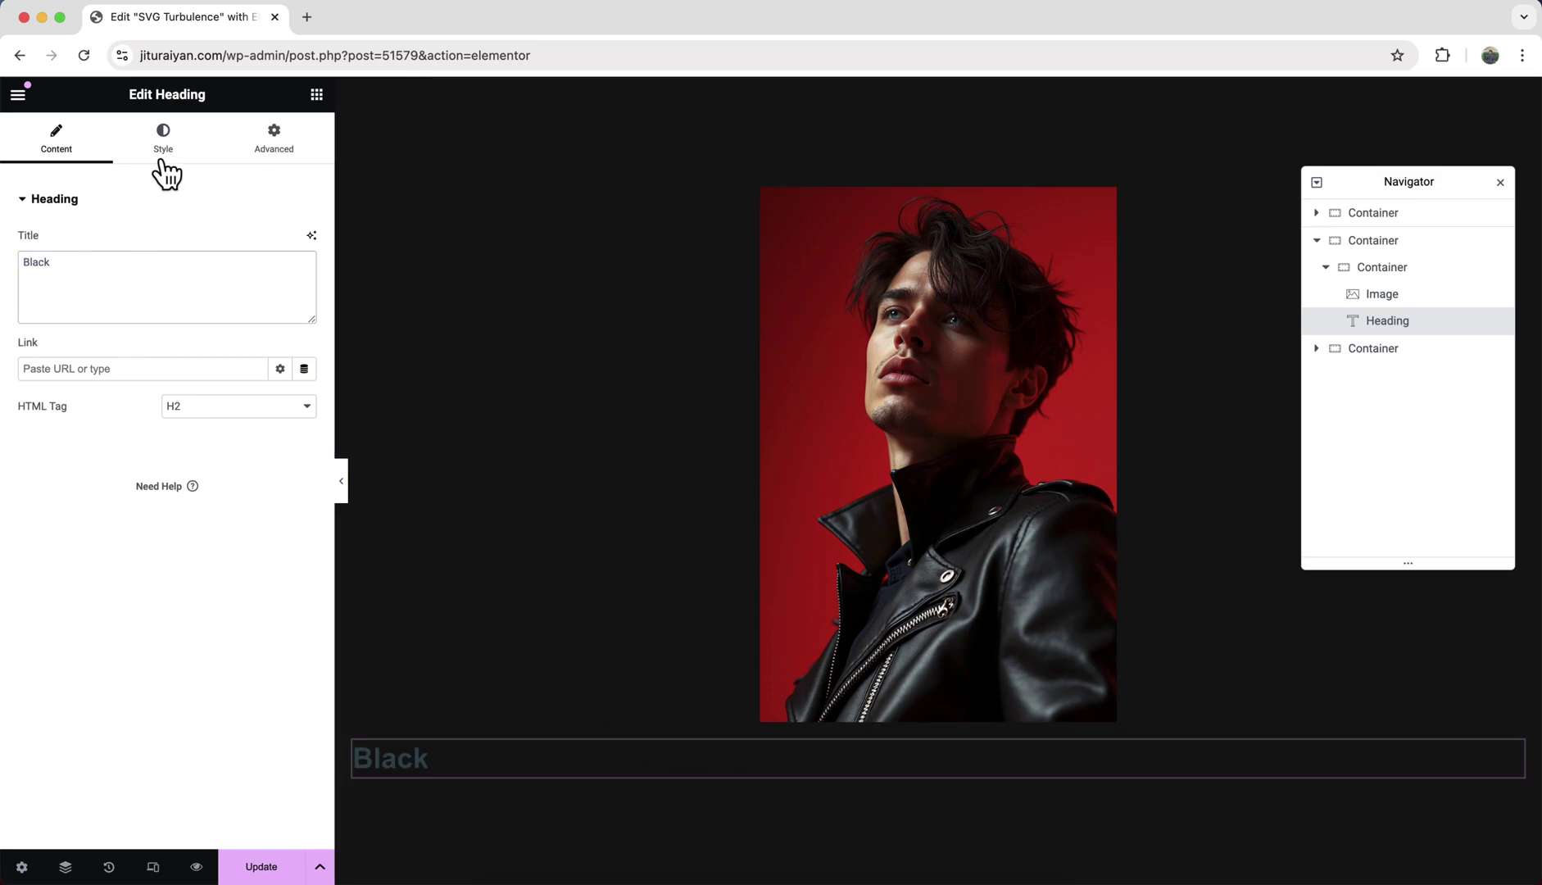
left_click(163, 140)
left_click(304, 279)
left_click(214, 361)
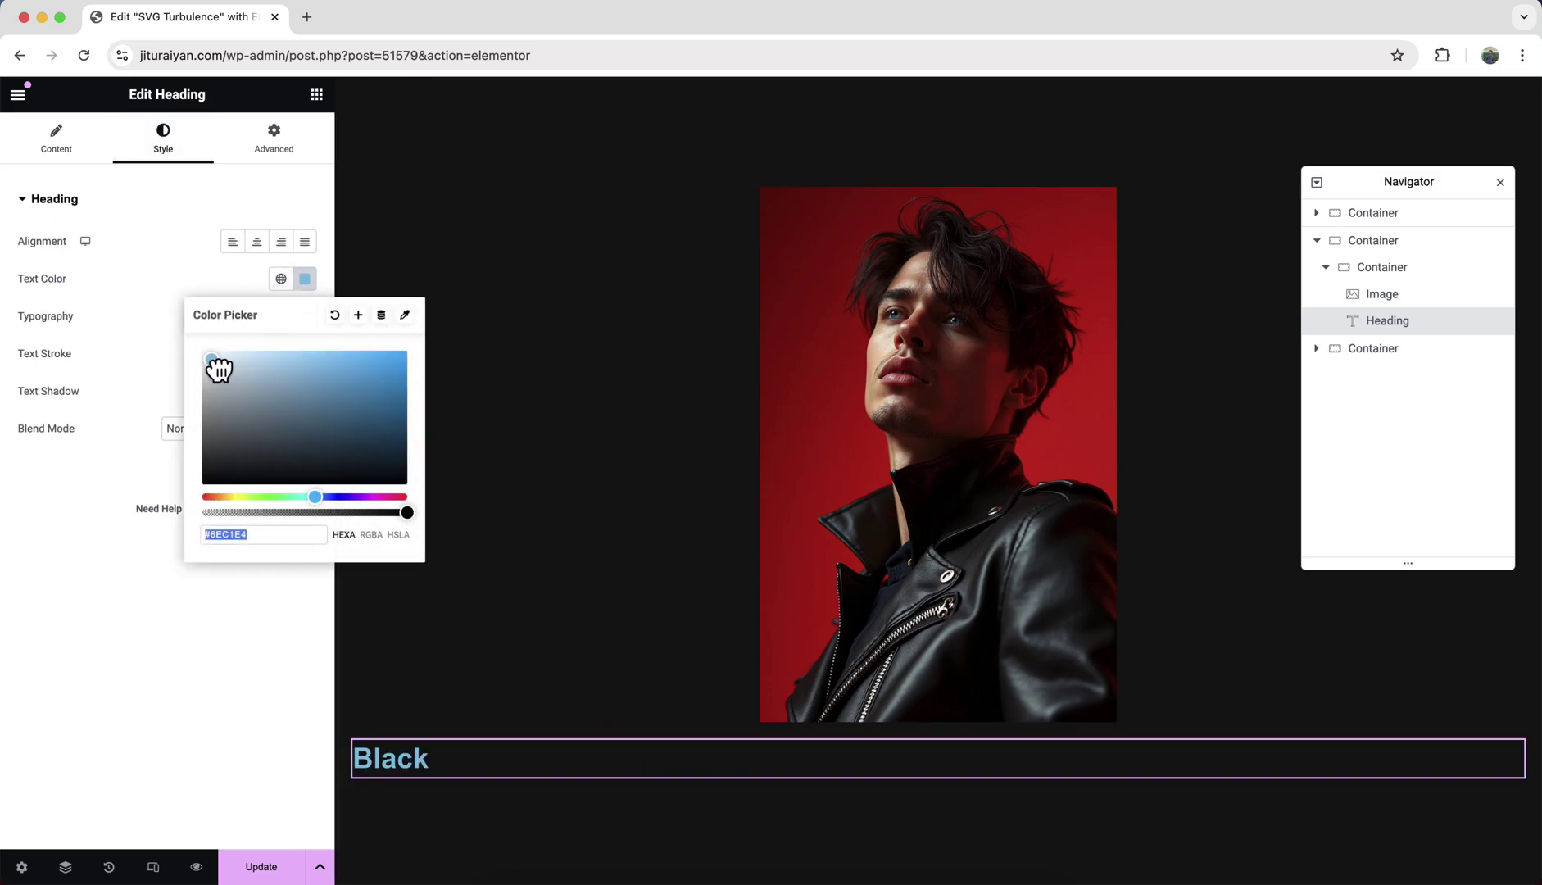
left_click(162, 339)
Style the heading in Inter 90 with 0.9em line height and -0.05em letter spacing
left_click(305, 316)
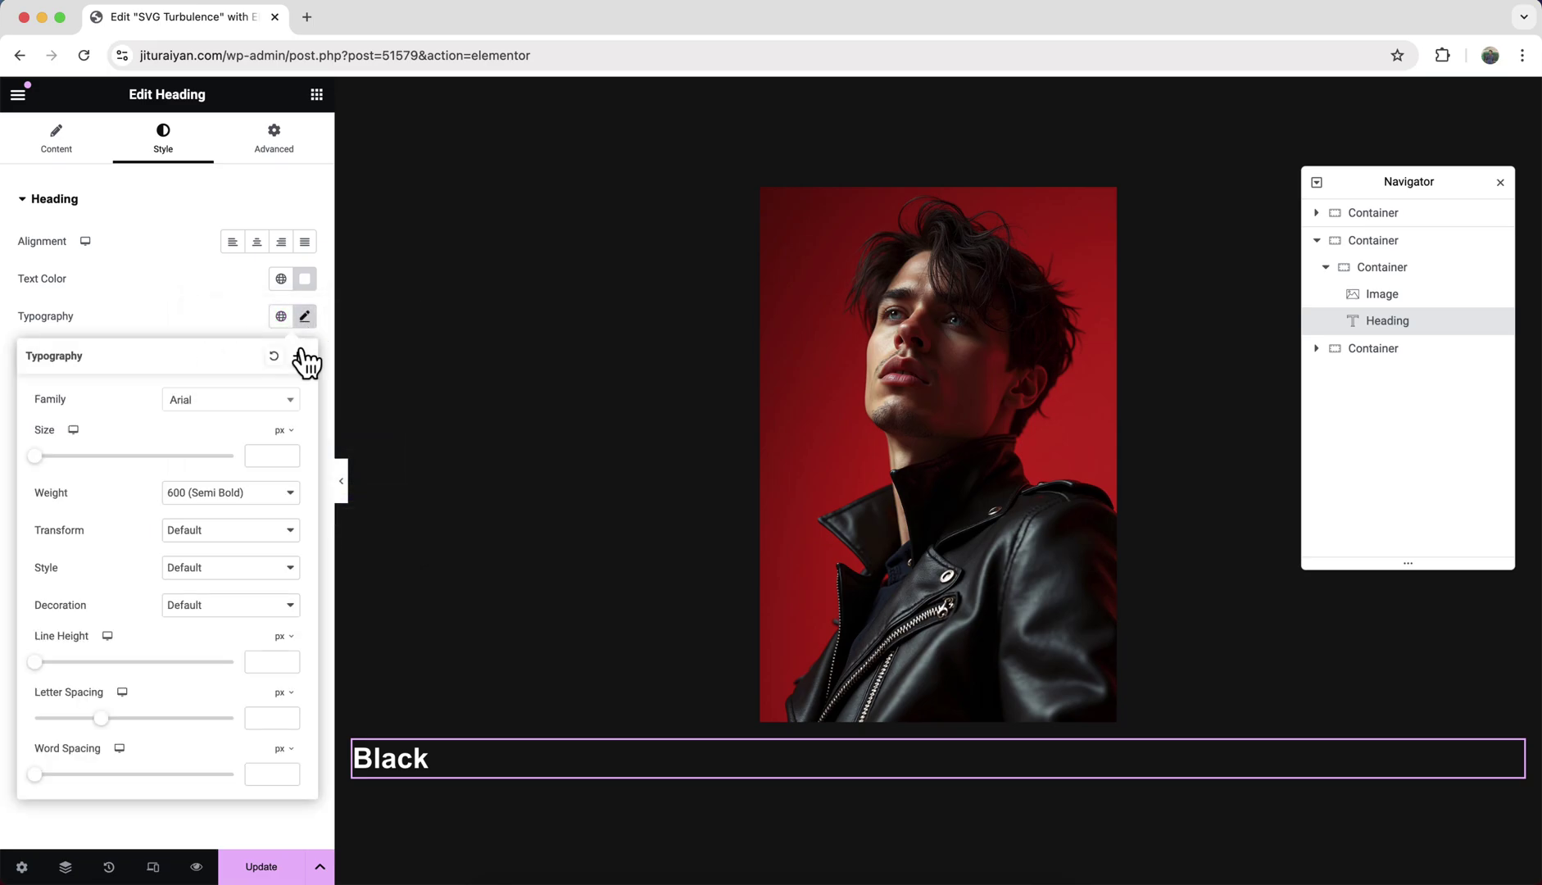
left_click(246, 400)
type("Inter")
left_click(217, 472)
left_click(270, 455)
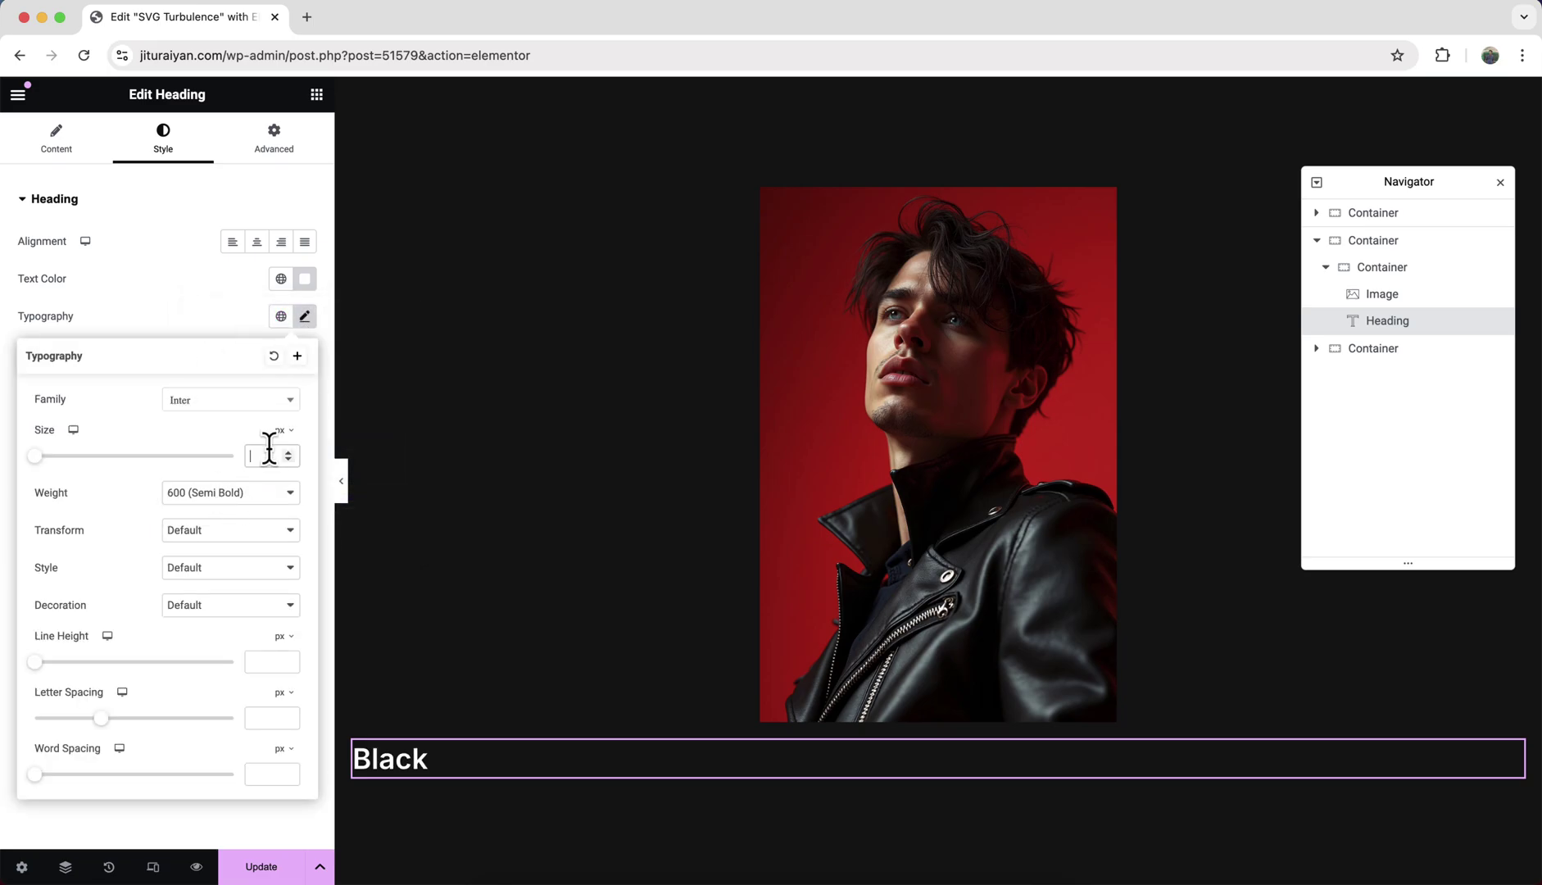
type("90")
left_click(283, 636)
left_click(283, 677)
left_click(263, 662)
type("0.9")
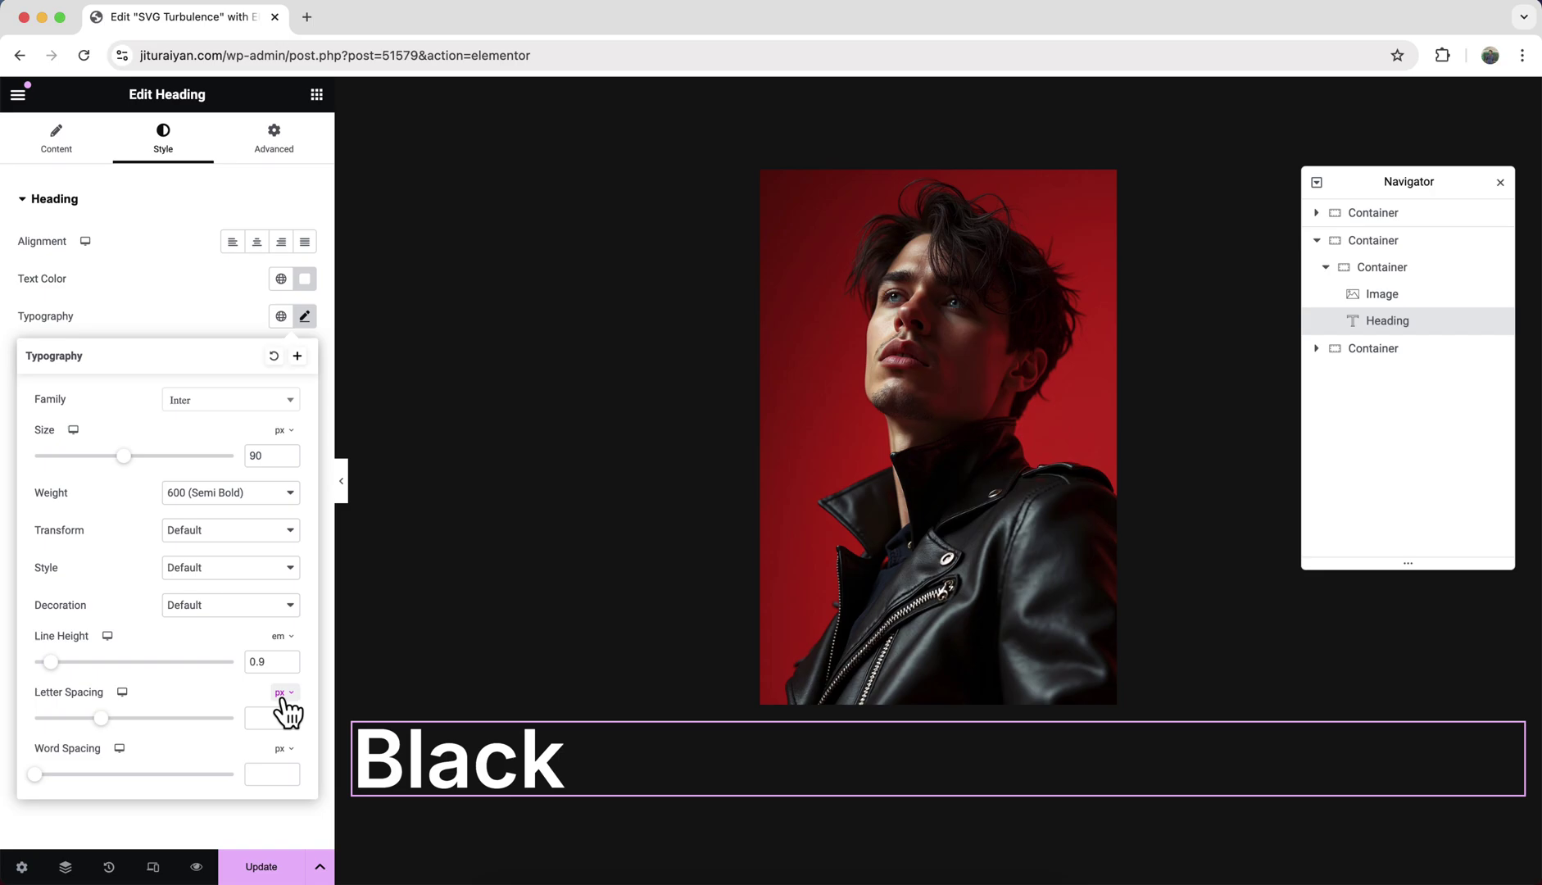
left_click(283, 692)
left_click(271, 713)
type("-0.05")
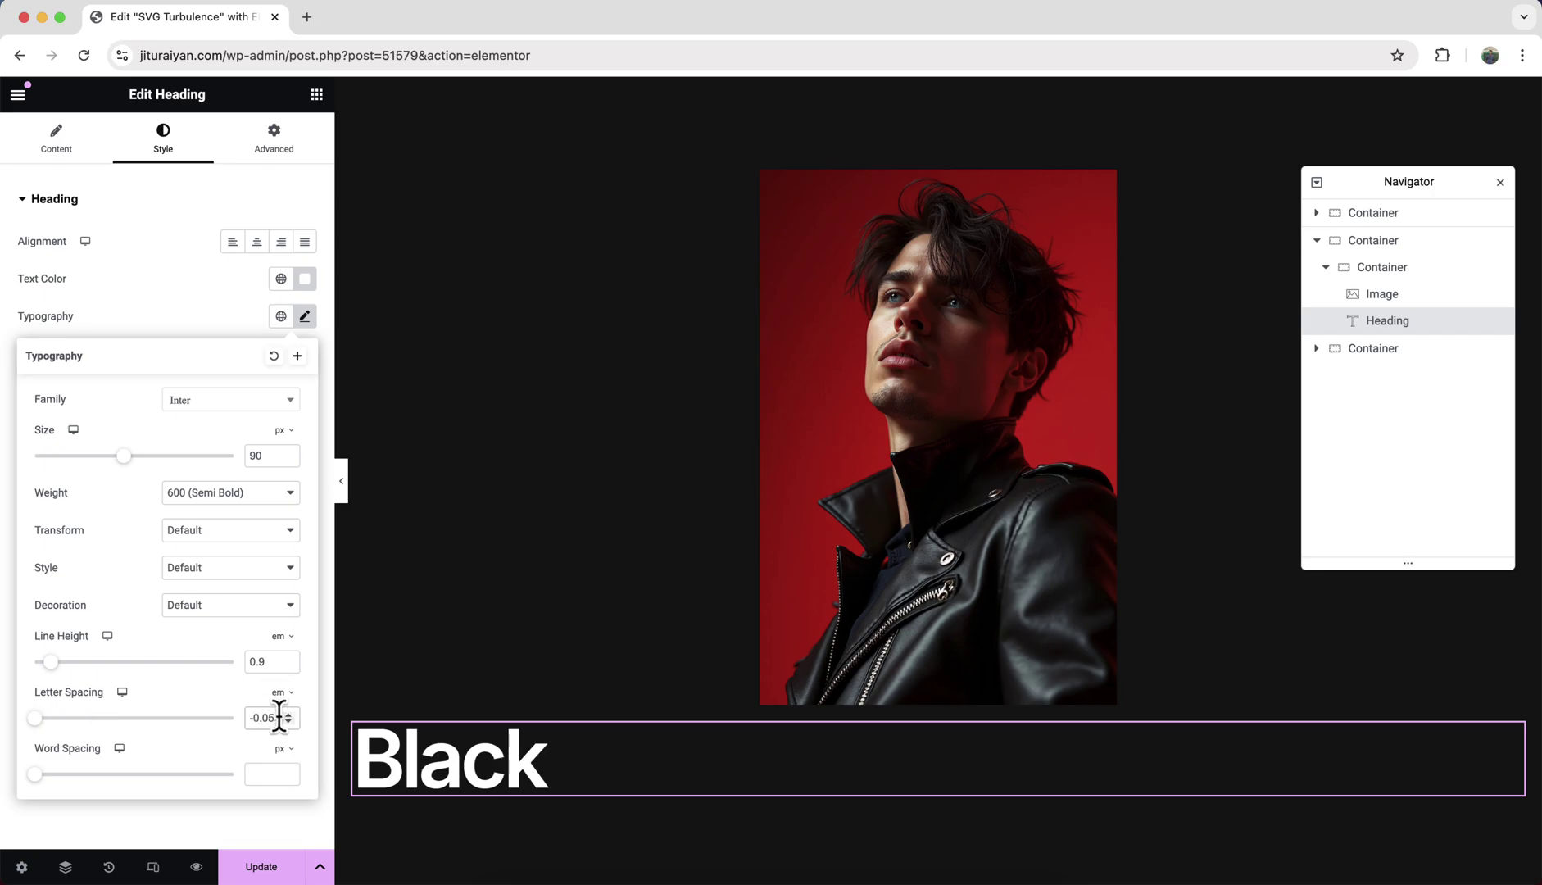
Position the heading absolutely, 10 px from the top and 100% offset from the right
left_click(287, 148)
left_click(248, 616)
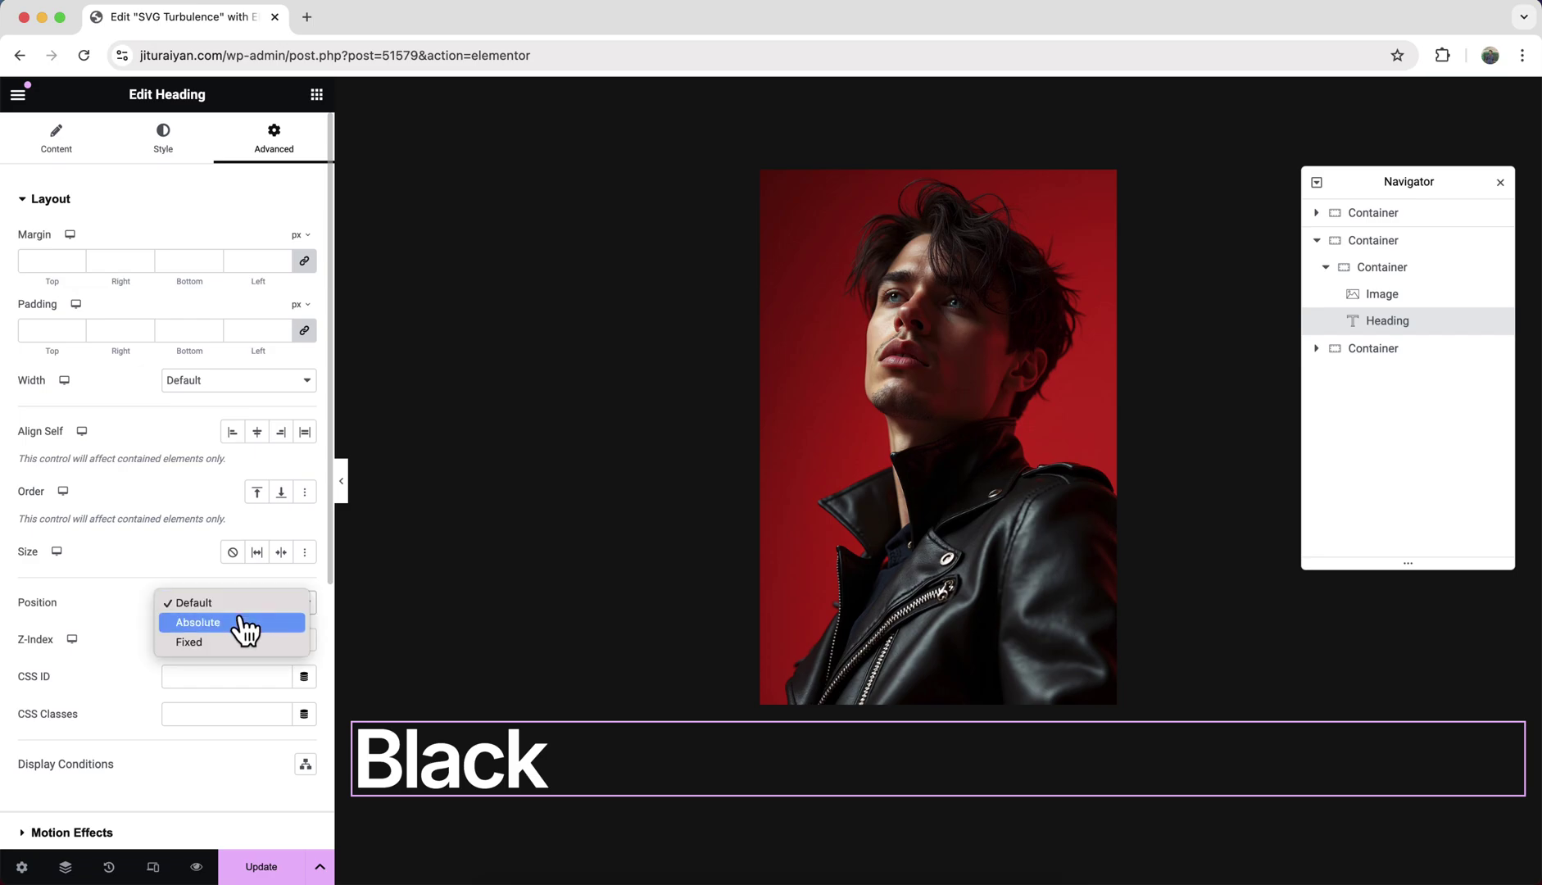
left_click(246, 620)
scroll(251, 735, "down", 4)
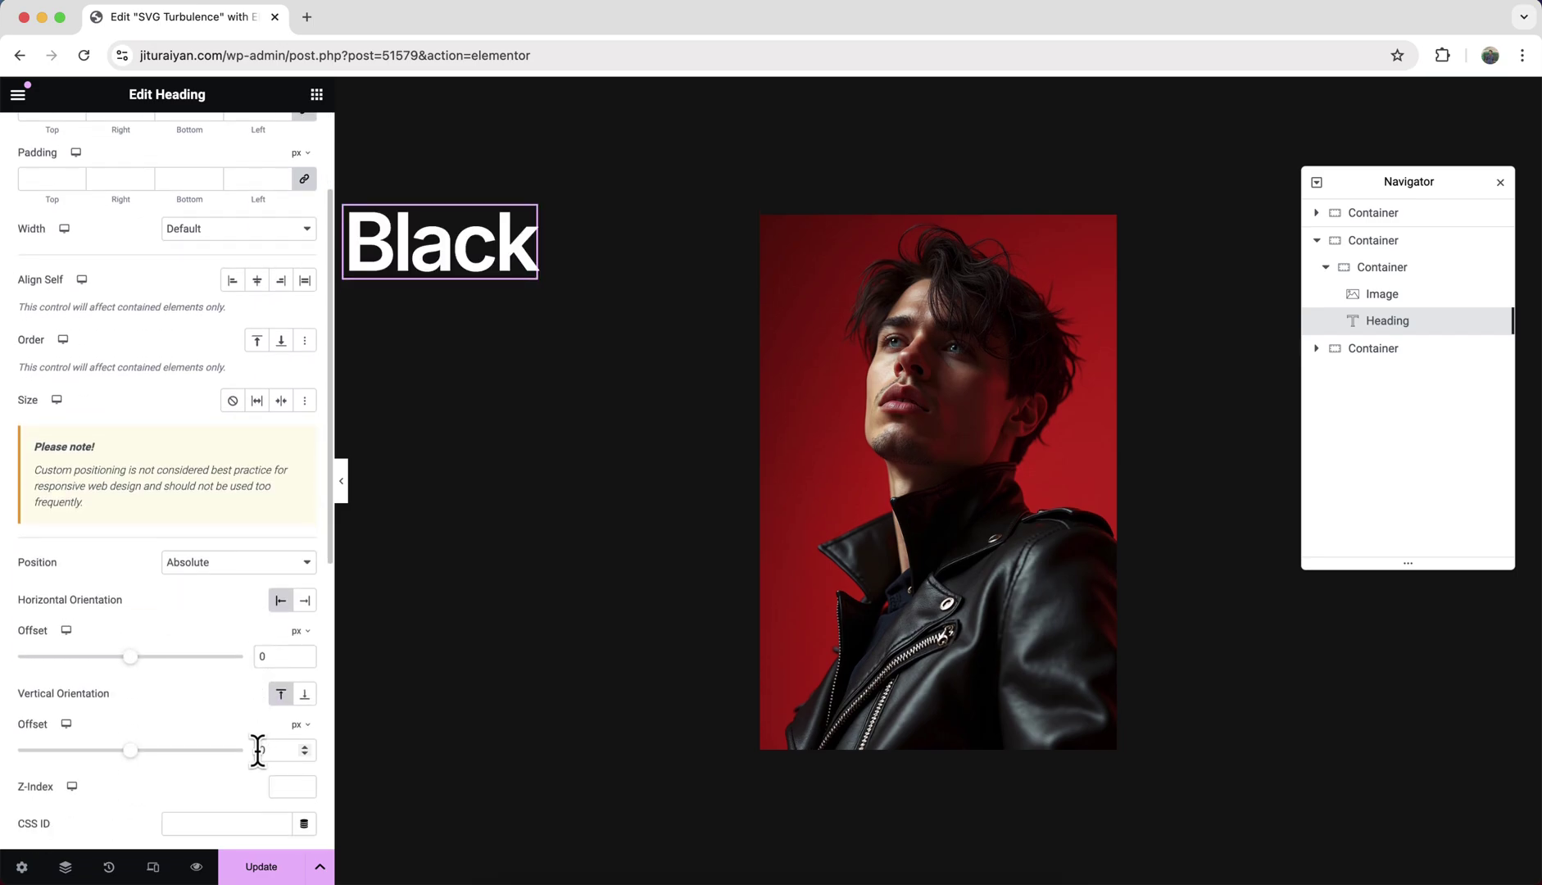
left_click(258, 750)
type("1")
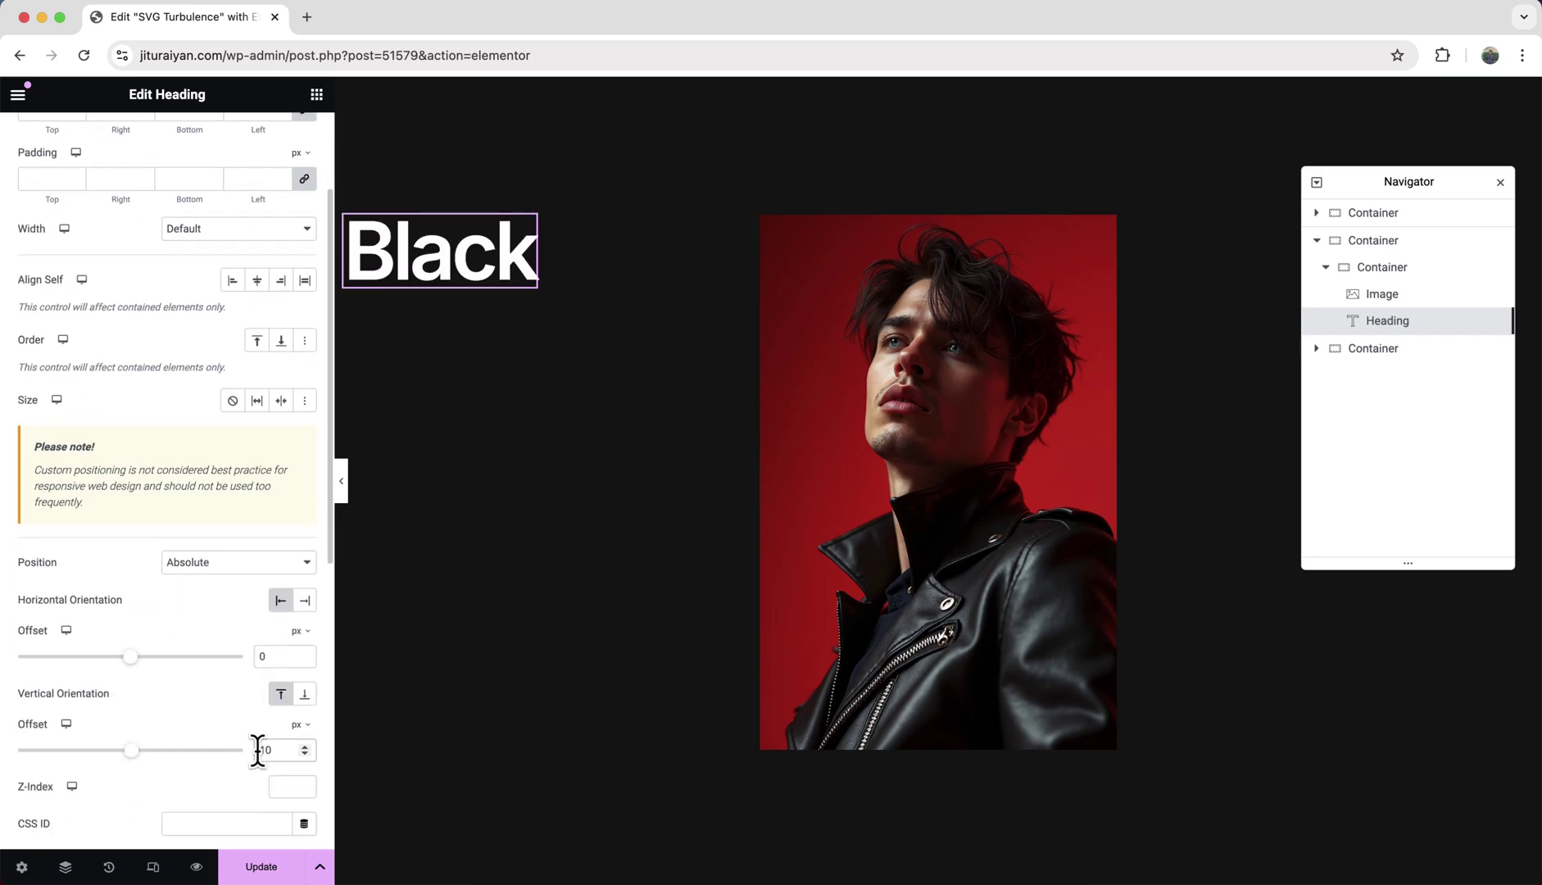
left_click(305, 601)
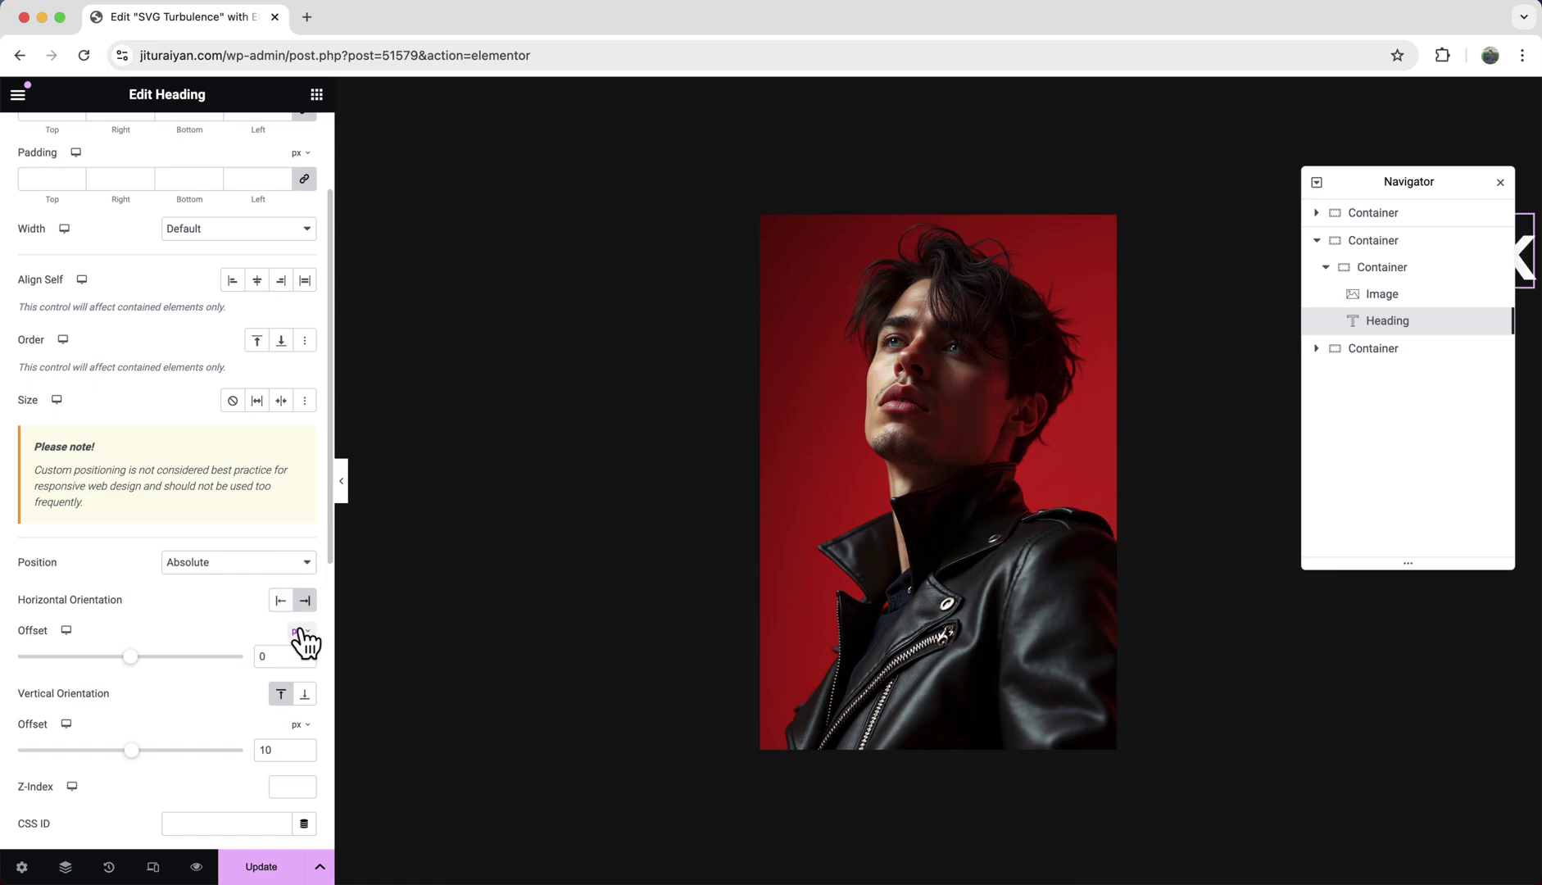
left_click(304, 639)
left_click(300, 688)
left_click(256, 655)
type("100")
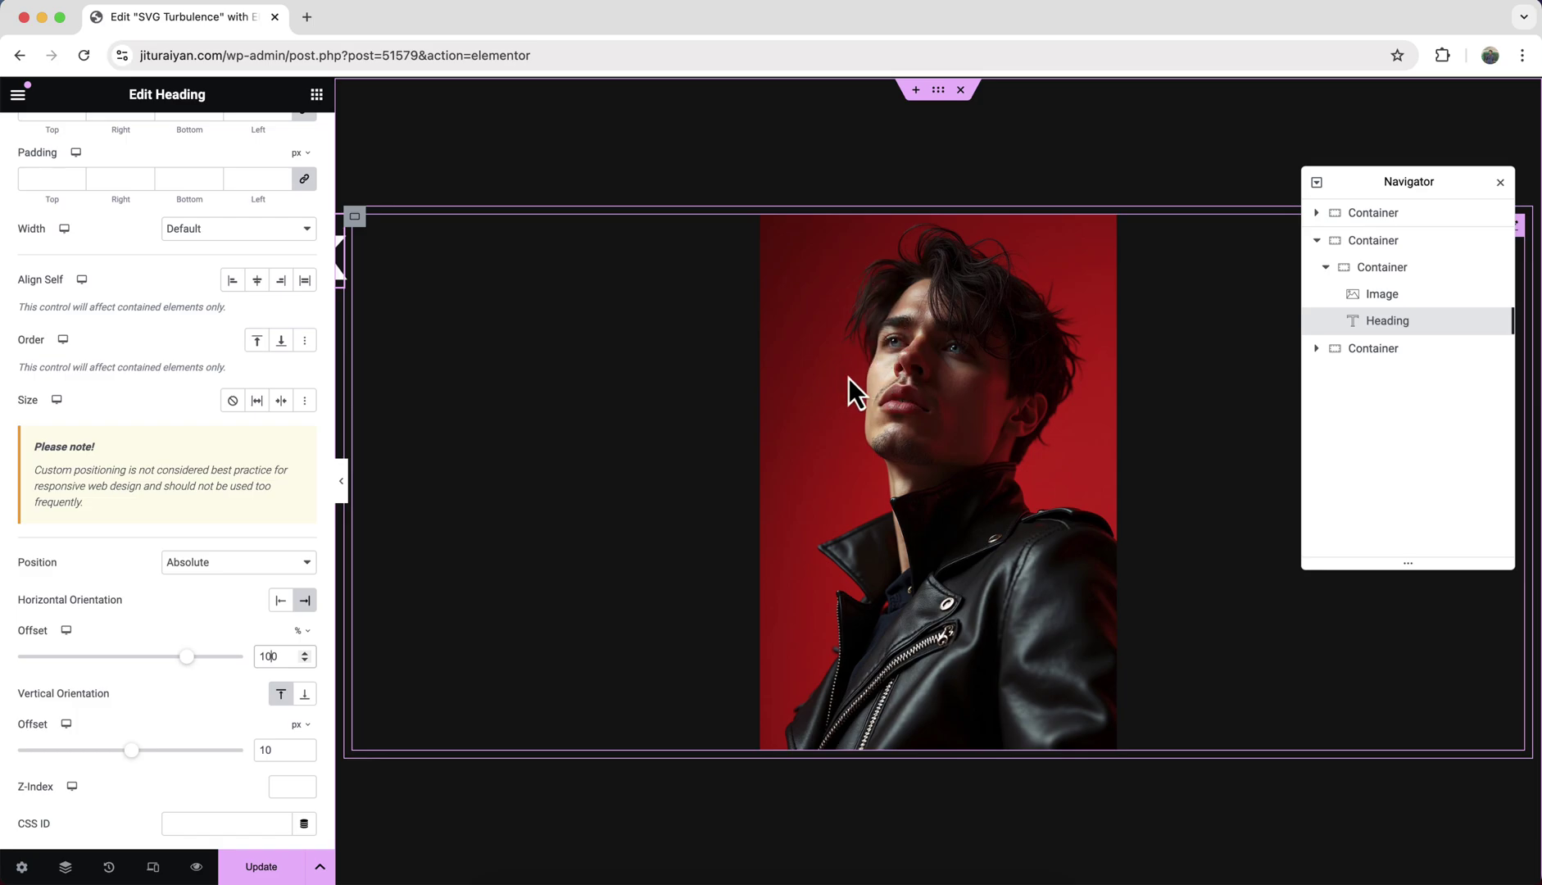
left_click(1373, 267)
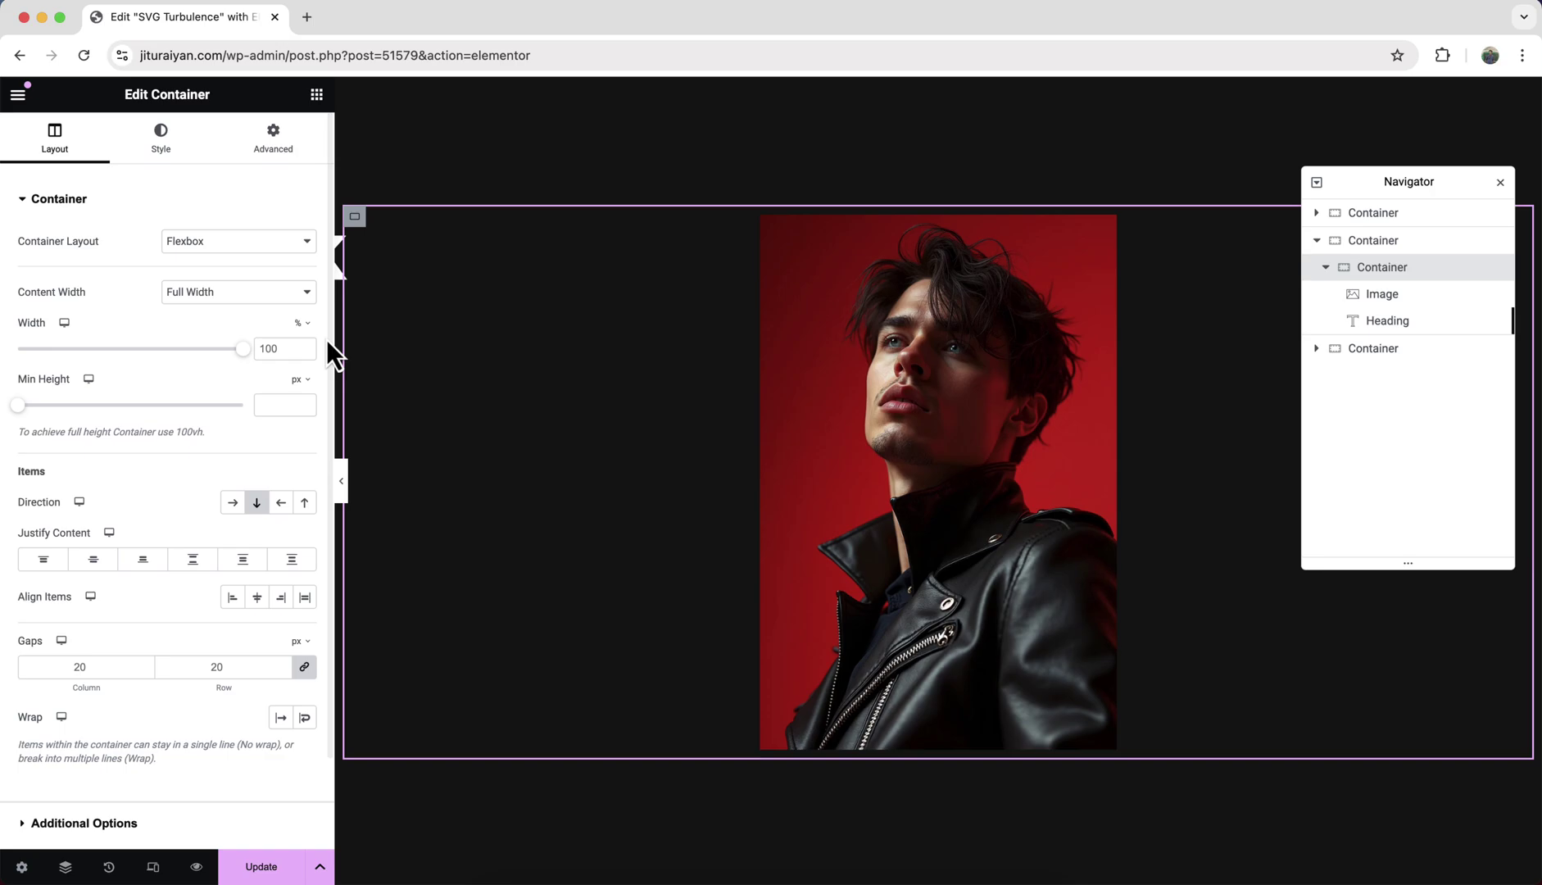
Set the inner container width to auto and its padding to 0 / 20 / 0 / 20 px
left_click(303, 324)
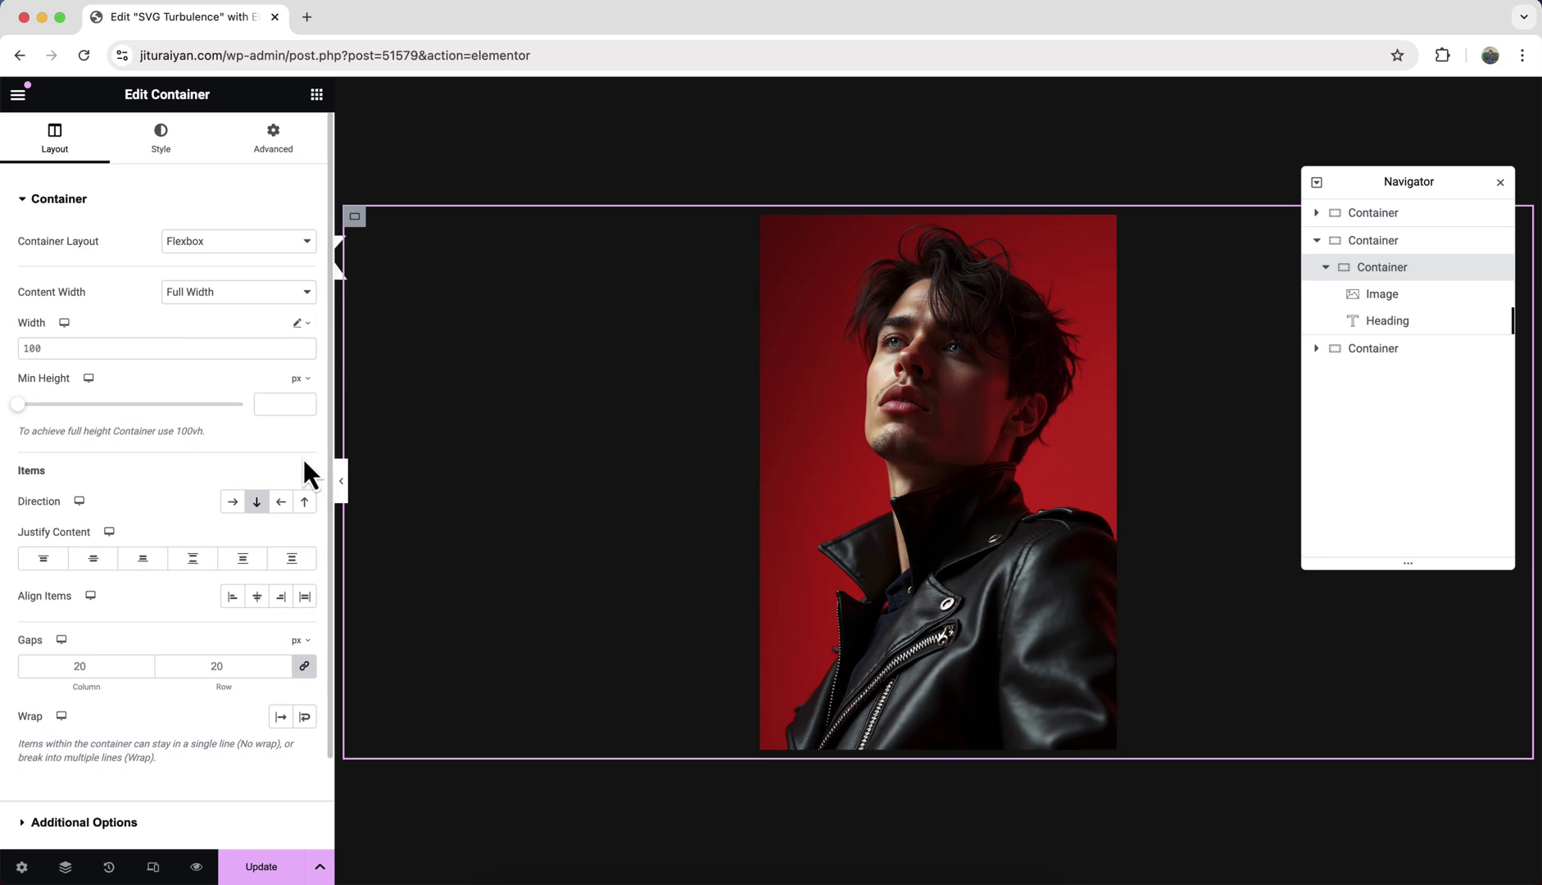
left_click(218, 348)
type("auto")
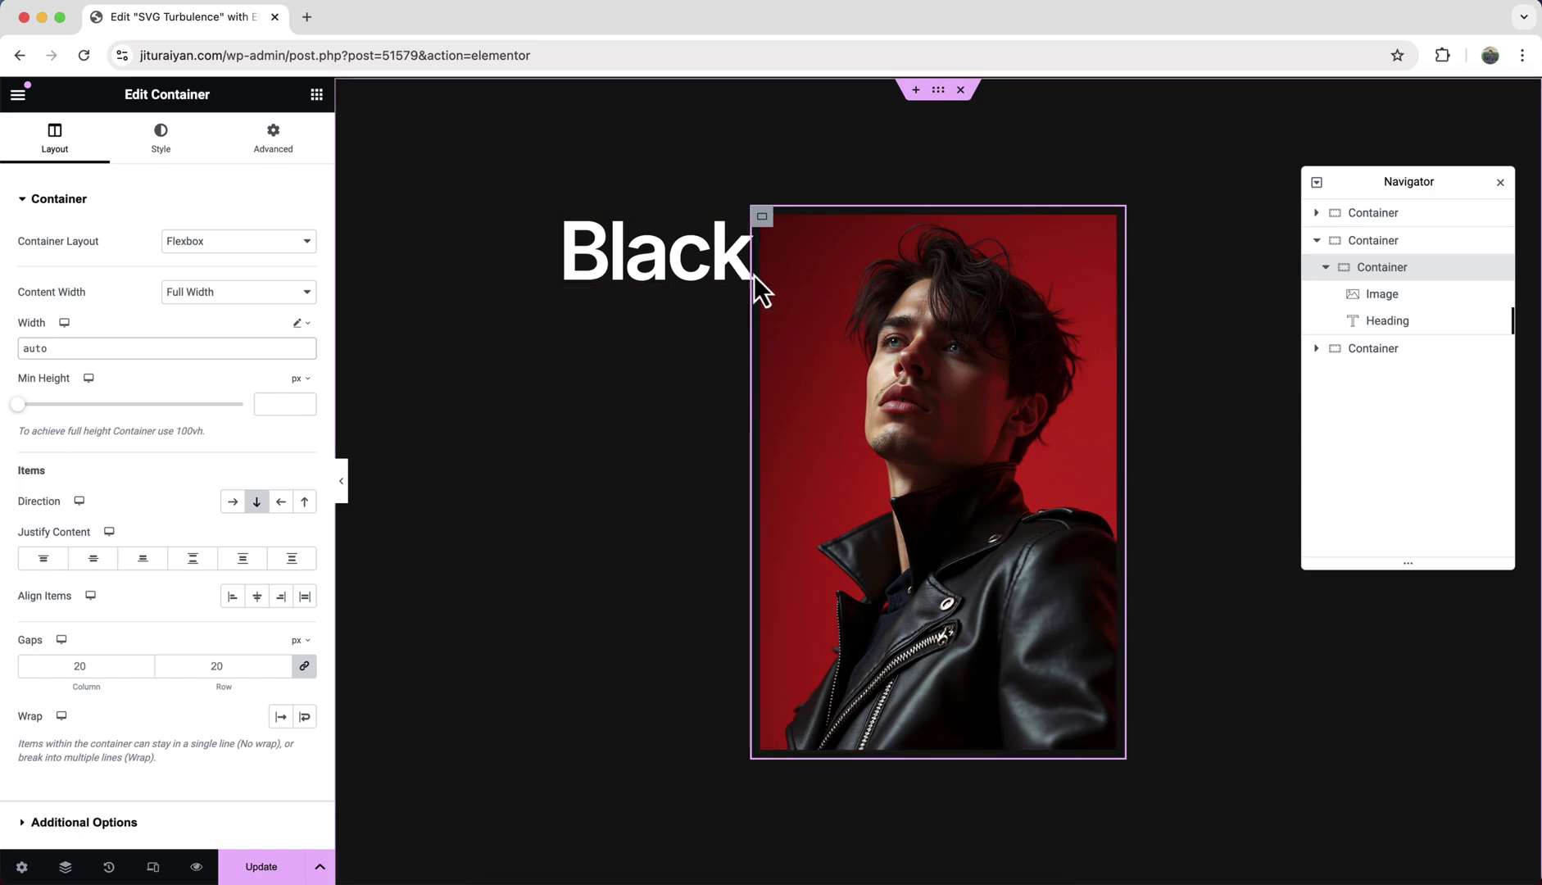
left_click(302, 156)
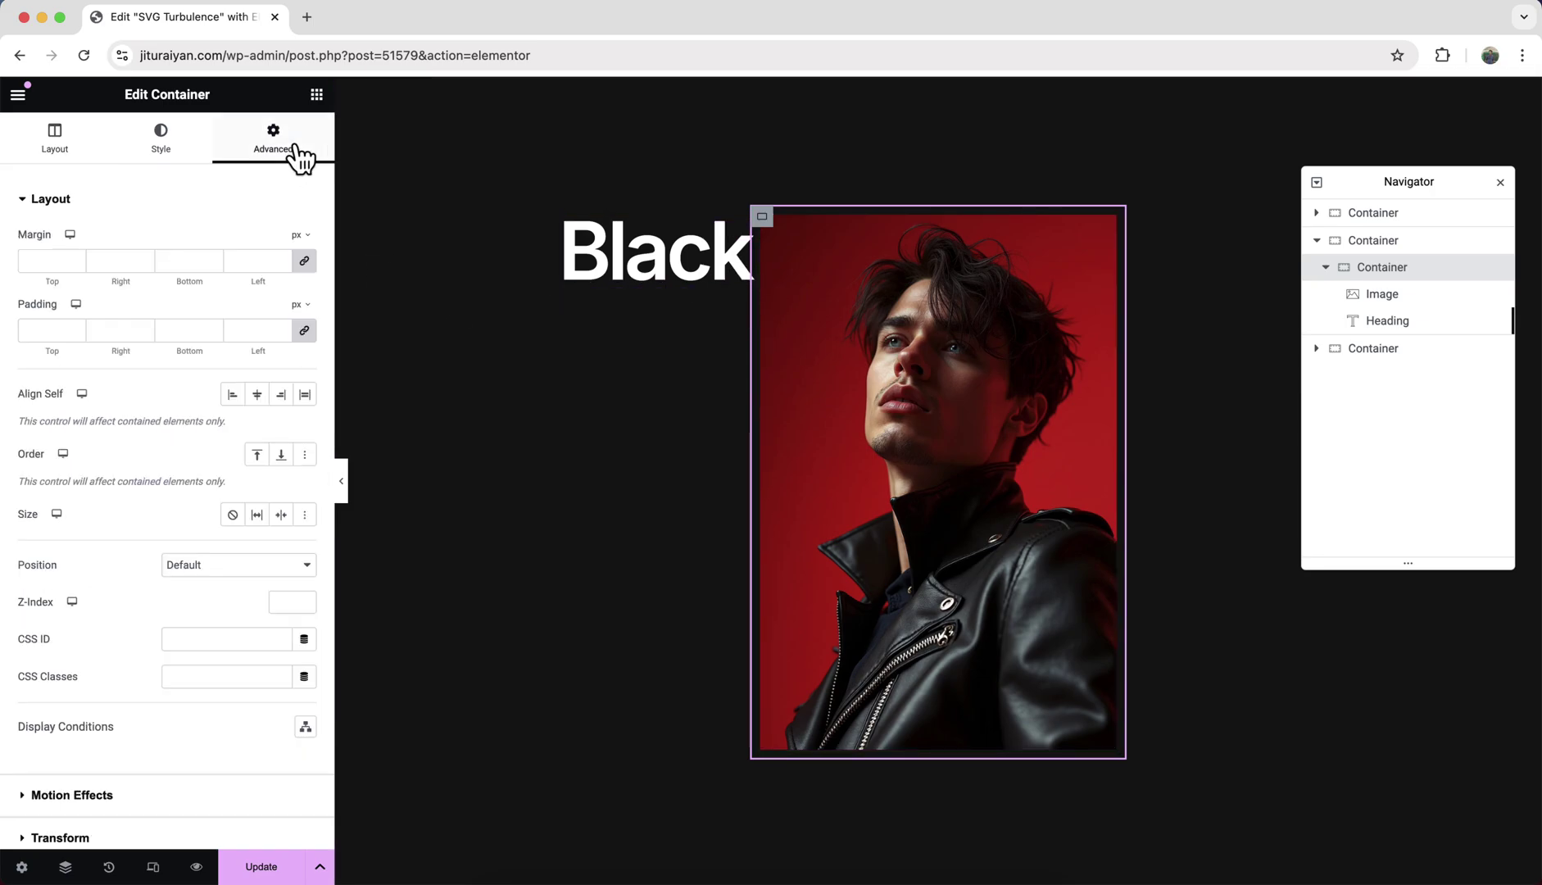
left_click(305, 332)
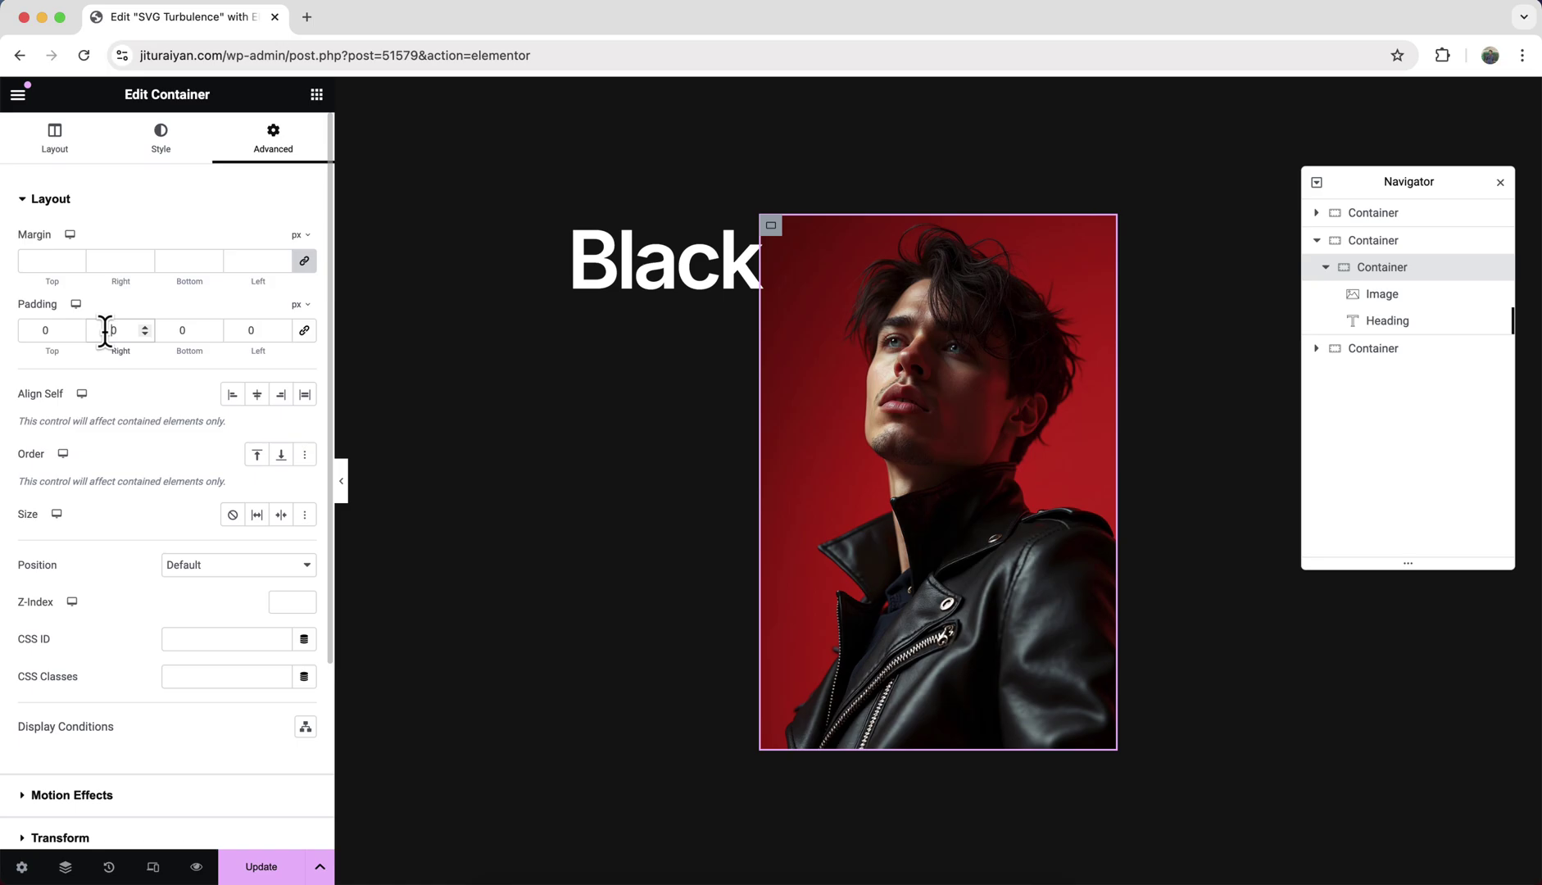
type("2")
key("Tab")
type("20")
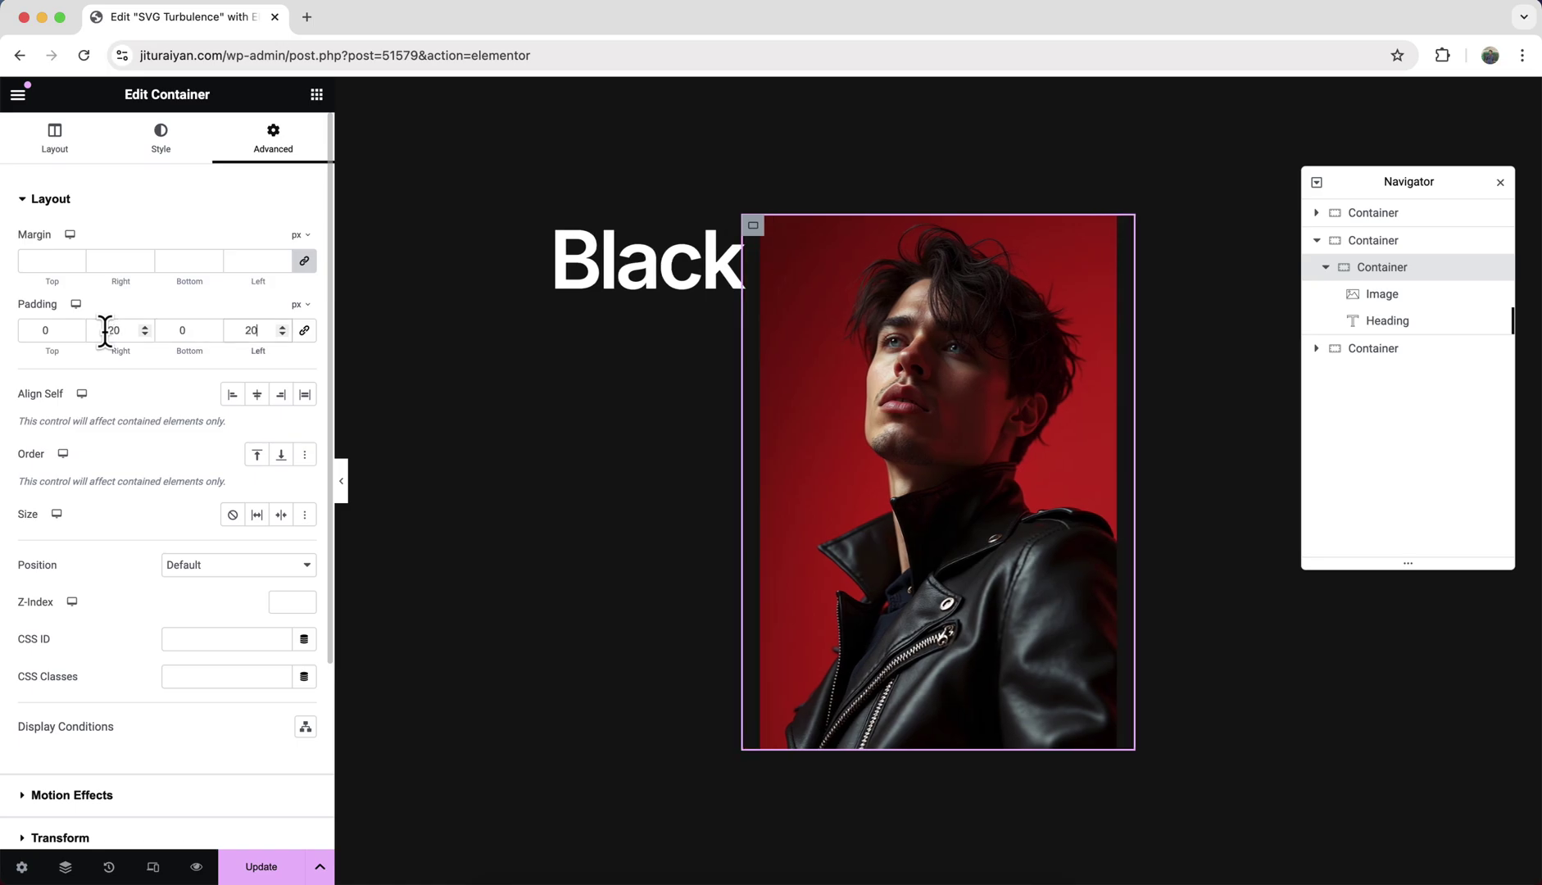
Duplicate the Black heading and anchor the copy left at 100% offset, pinned to the bottom
right_click(640, 287)
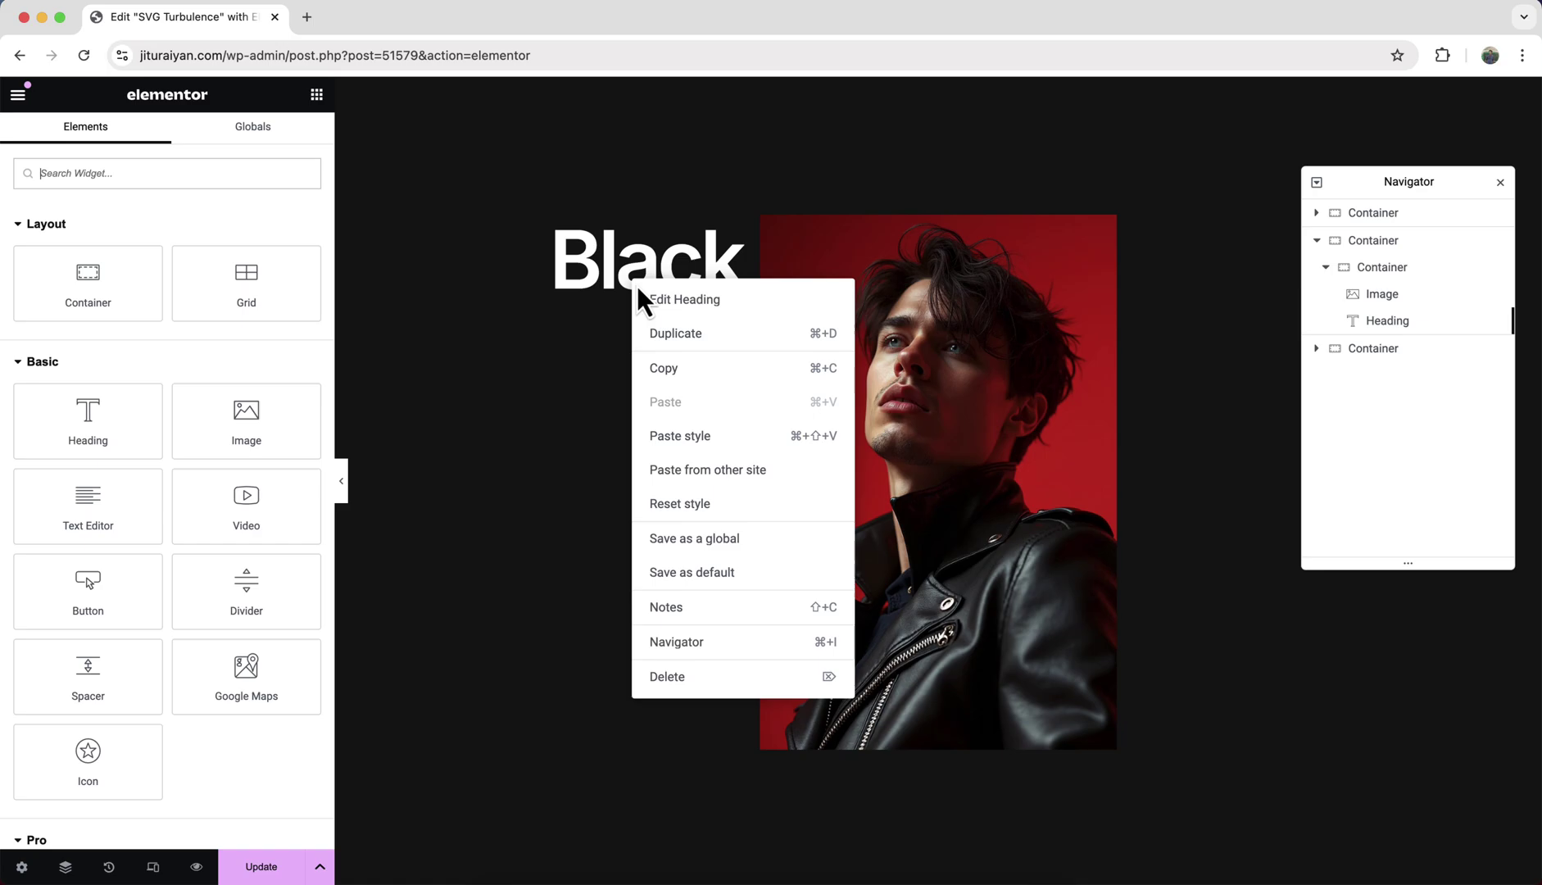
left_click(671, 335)
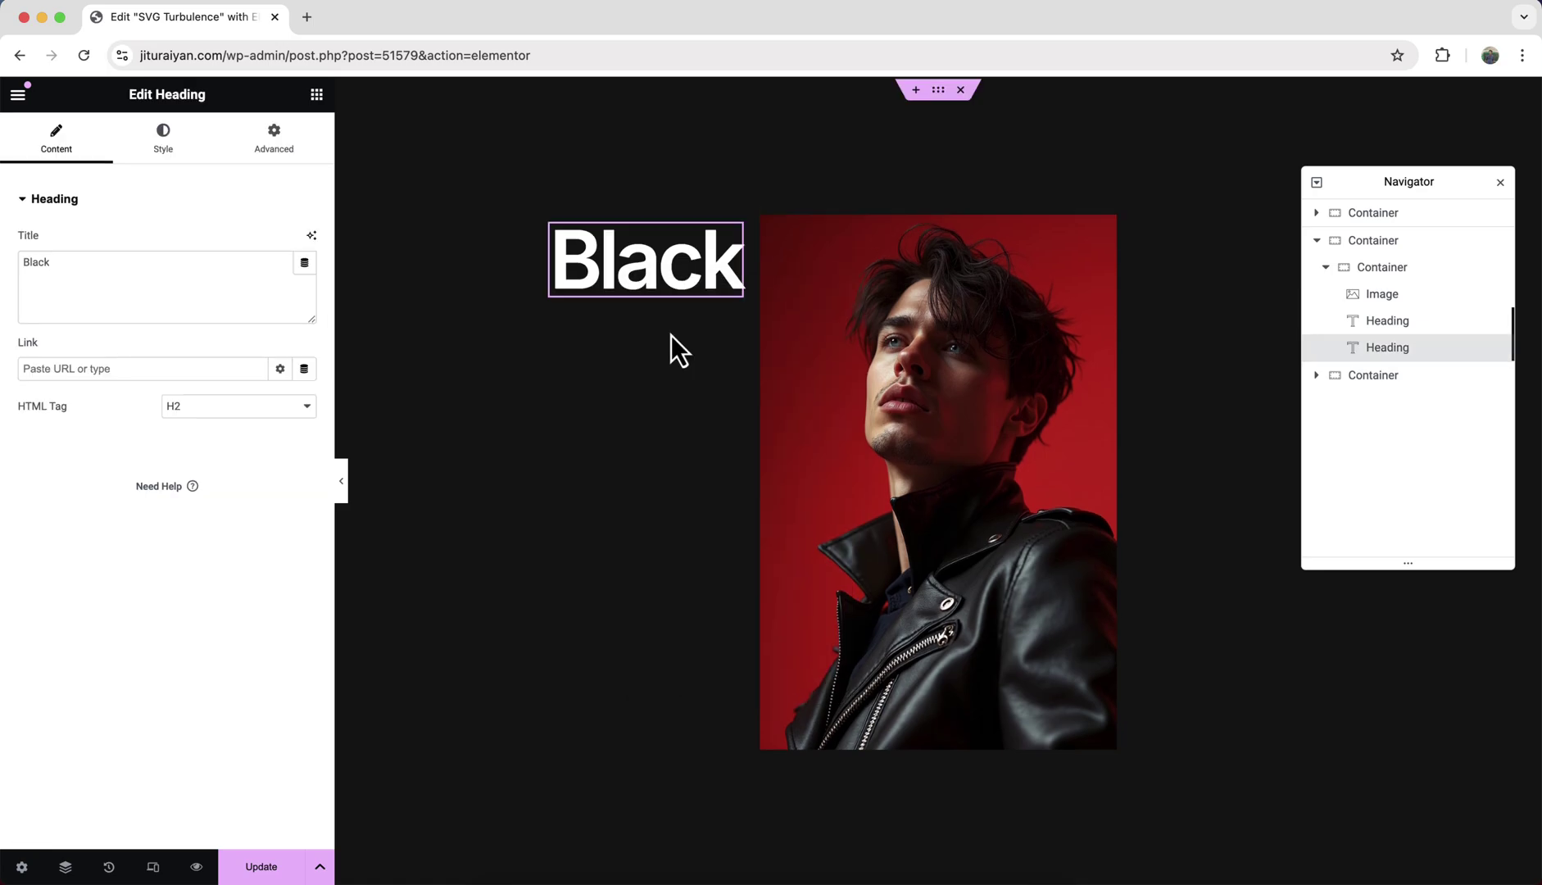
left_click(275, 147)
scroll(263, 174, "down", 2)
scroll(264, 174, "down", 2)
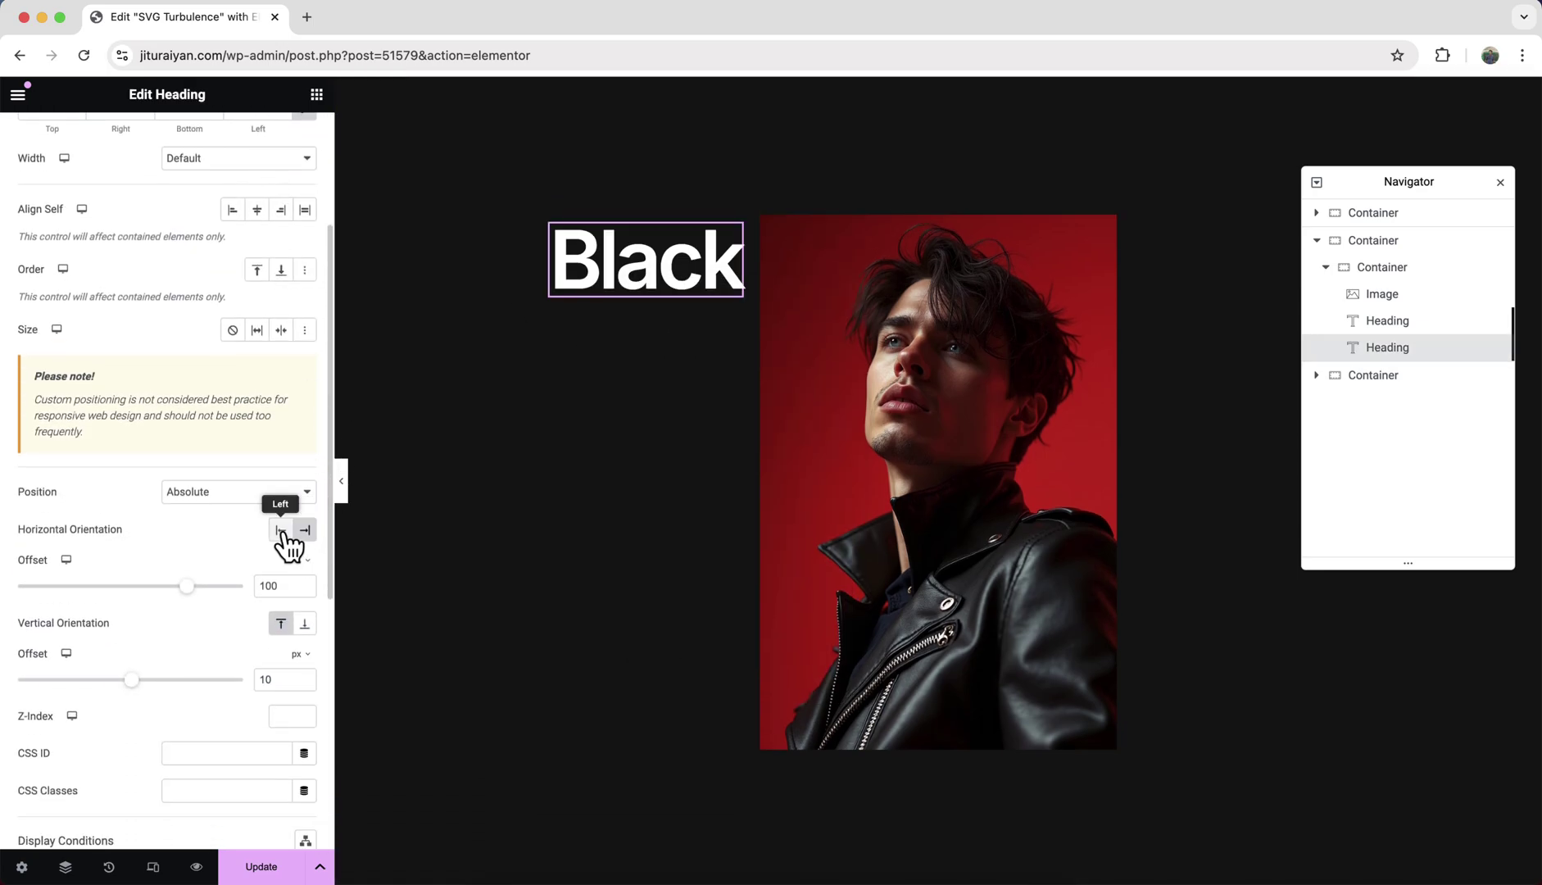
left_click(281, 530)
left_click(300, 561)
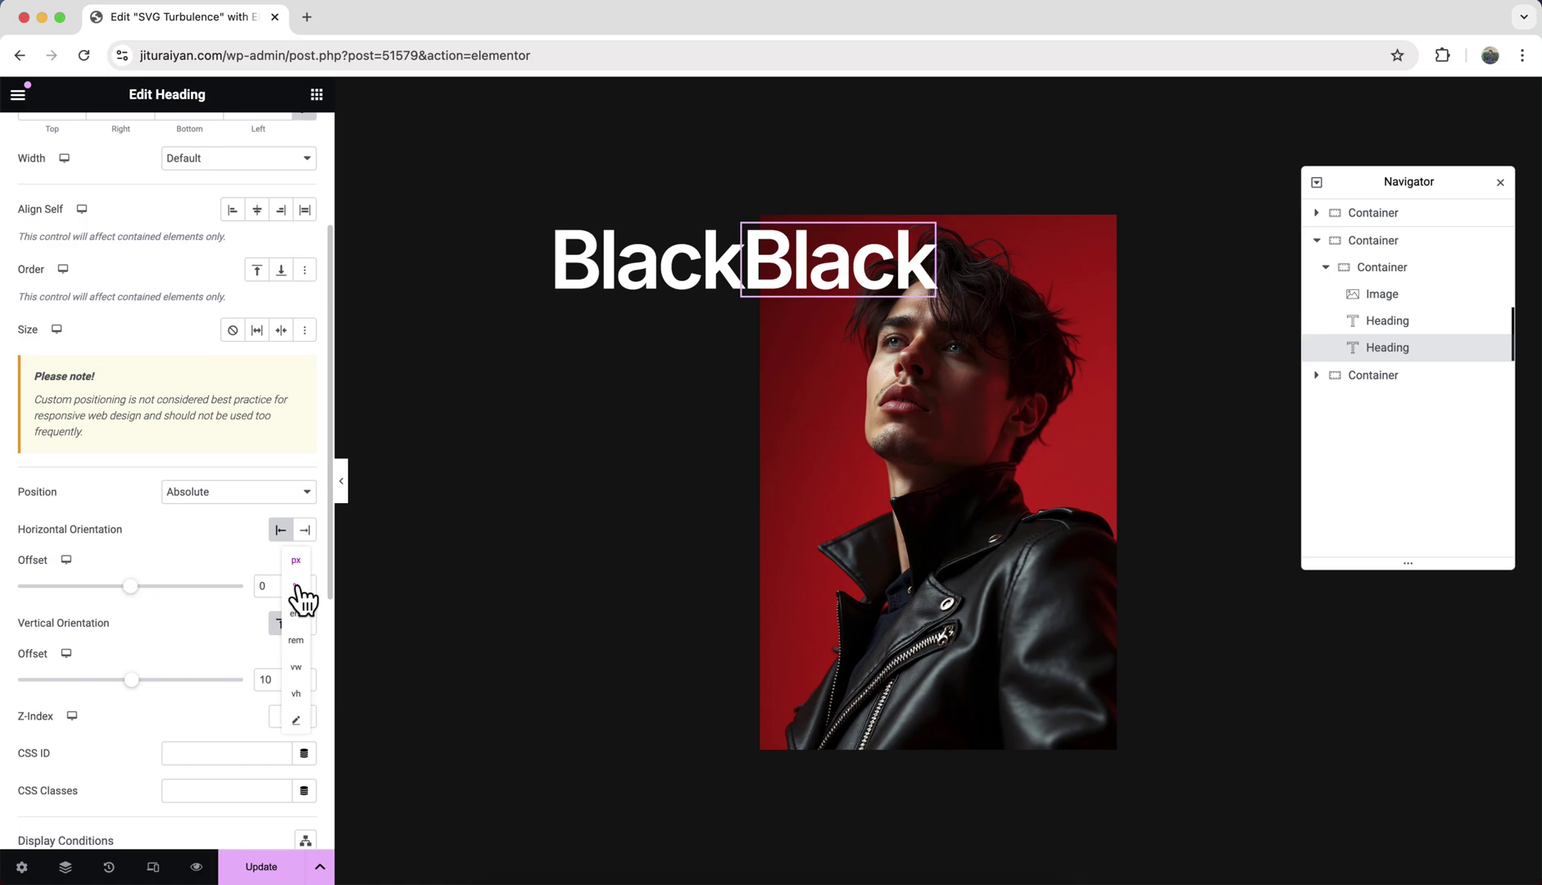
left_click(303, 597)
double_click(261, 585)
type("100")
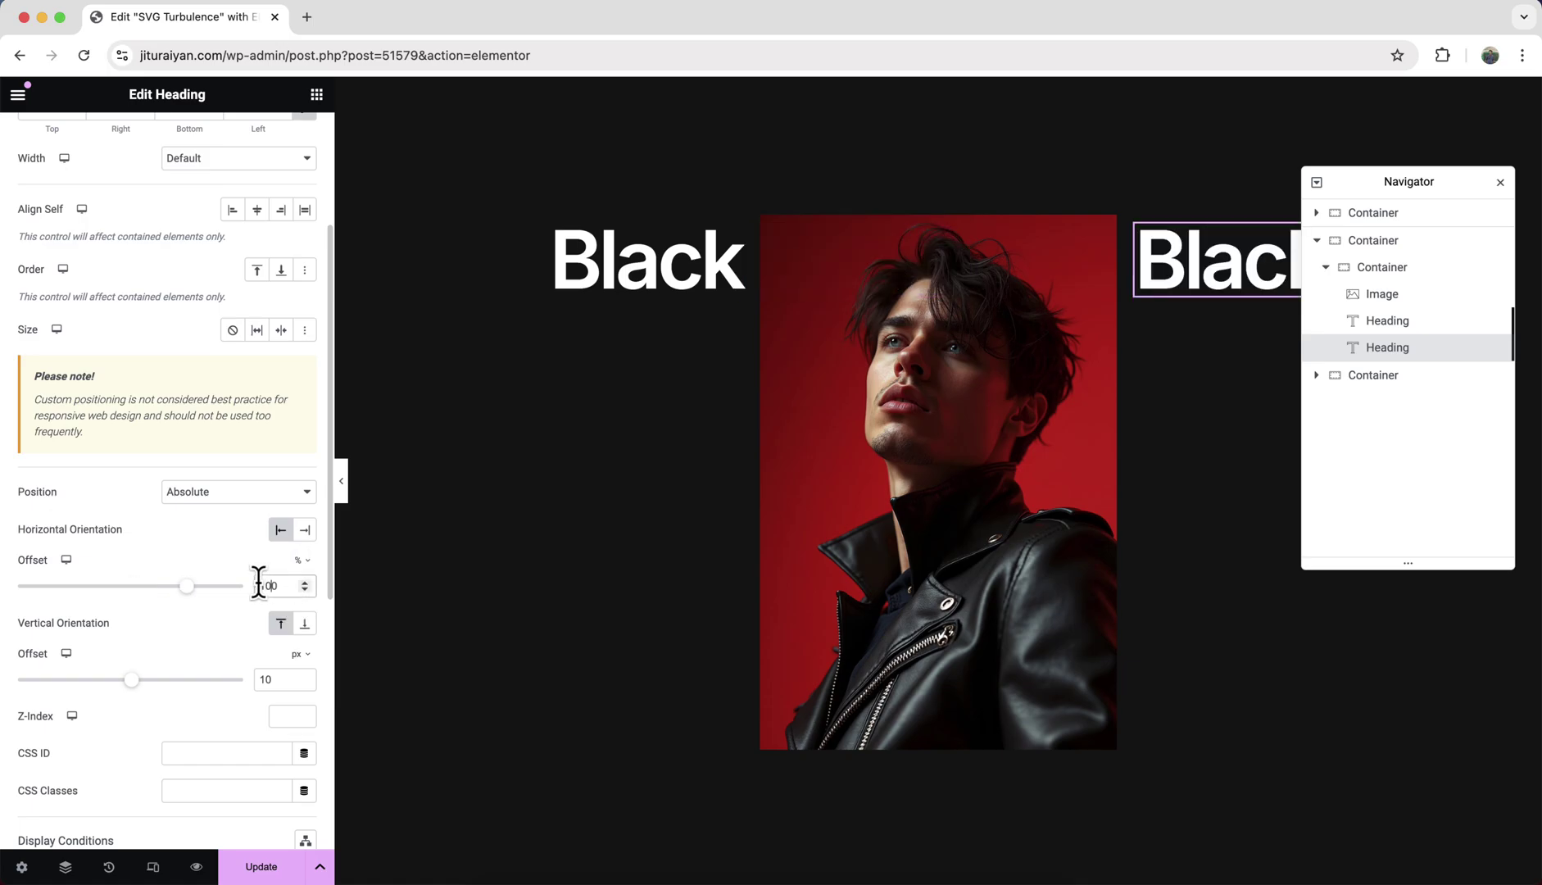
left_click(304, 624)
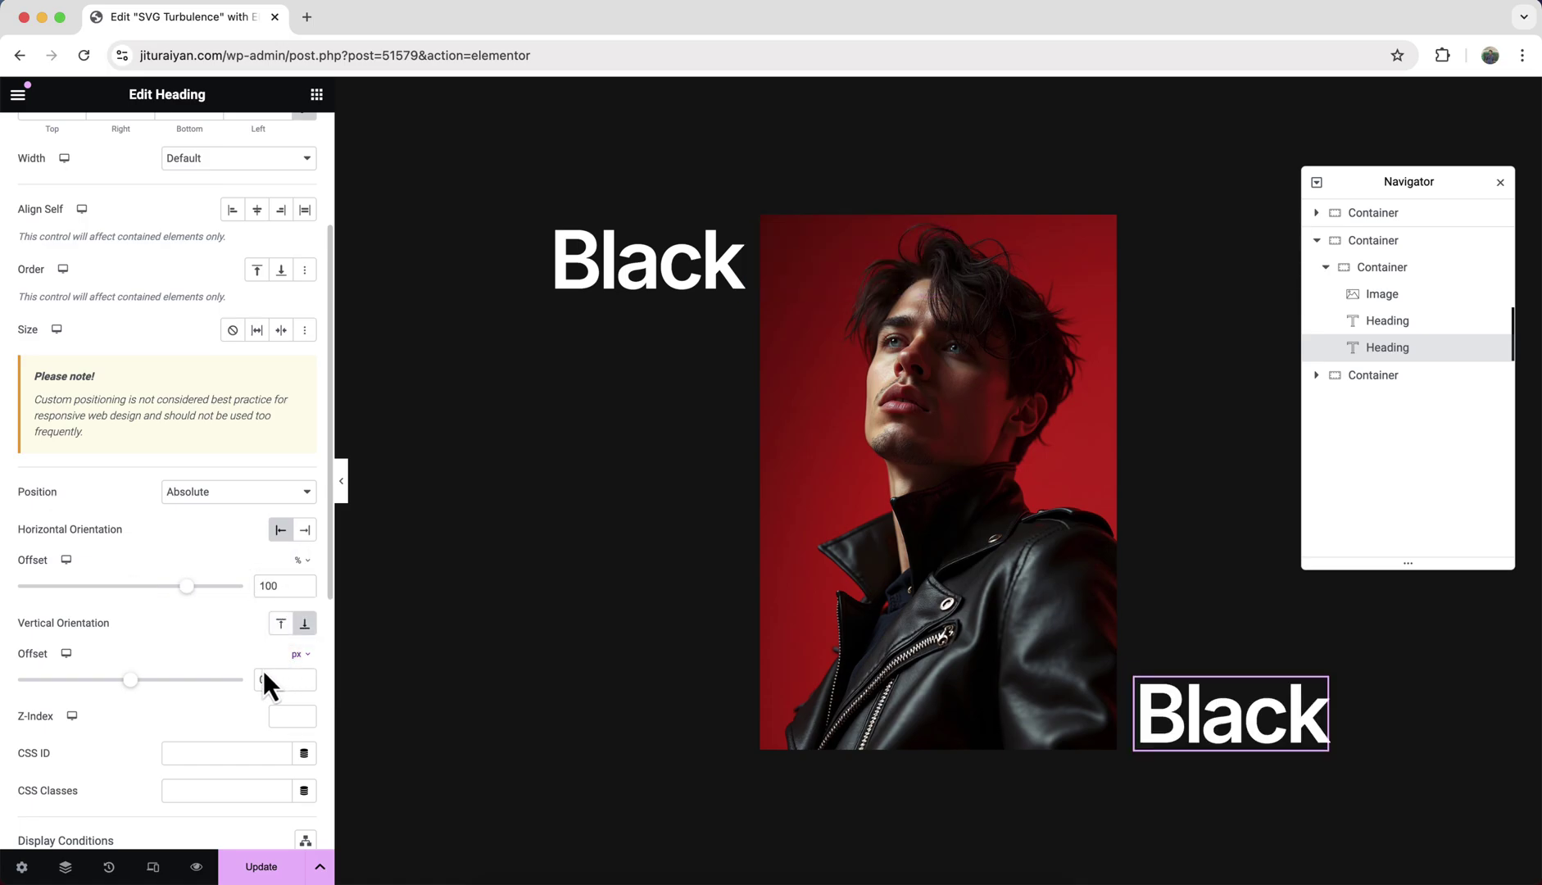
scroll(282, 643, "down", 1)
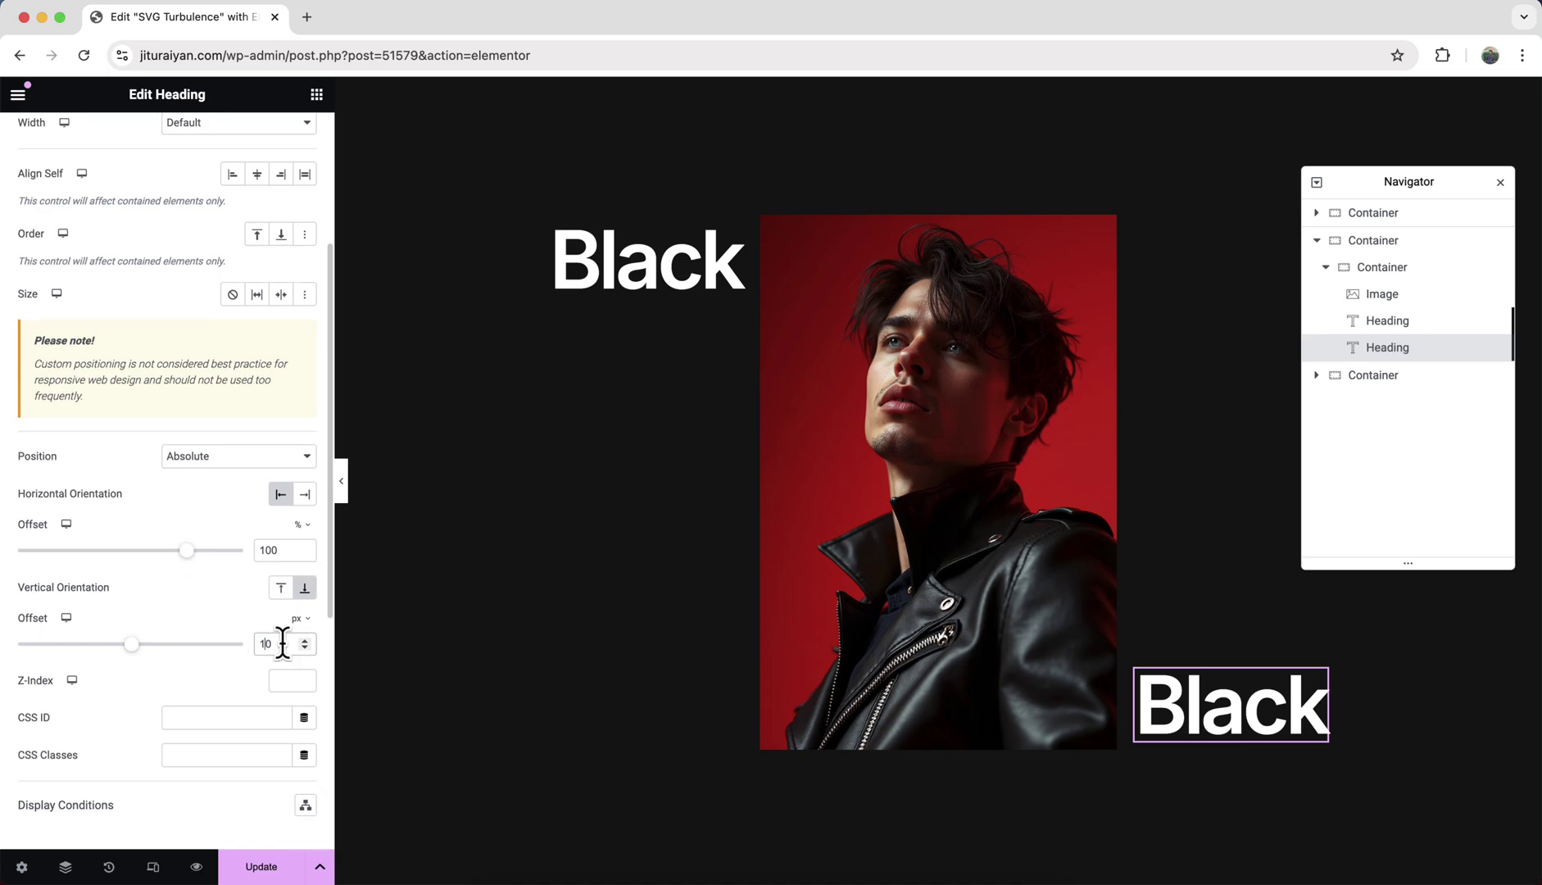
scroll(282, 643, "up", 7)
Change the copied heading's title to 'Jacket'
left_click(66, 152)
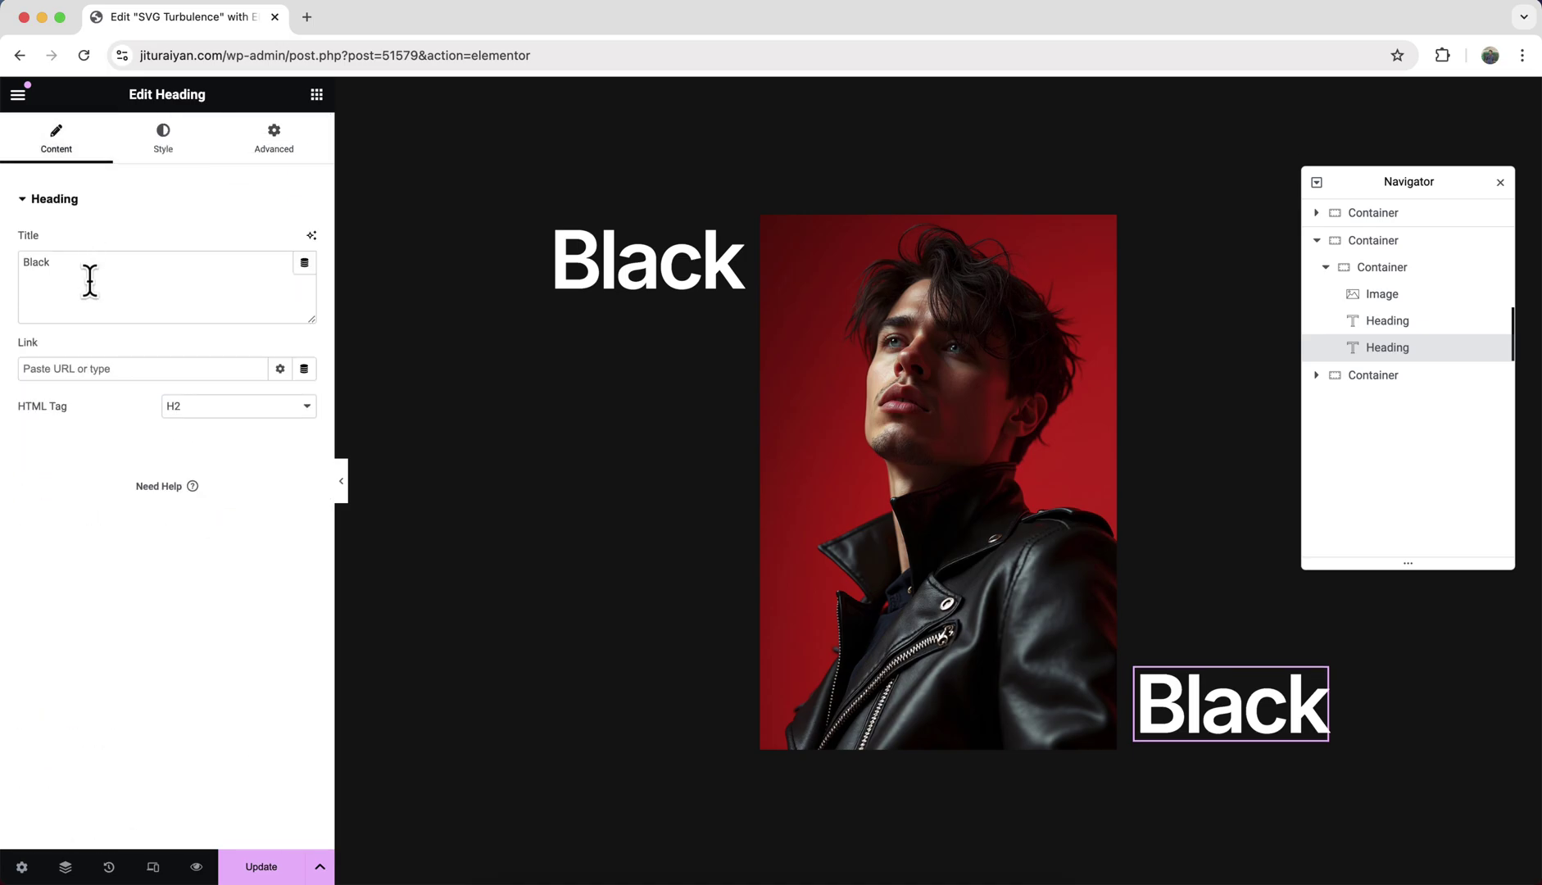
triple_click(89, 281)
type("Jacket")
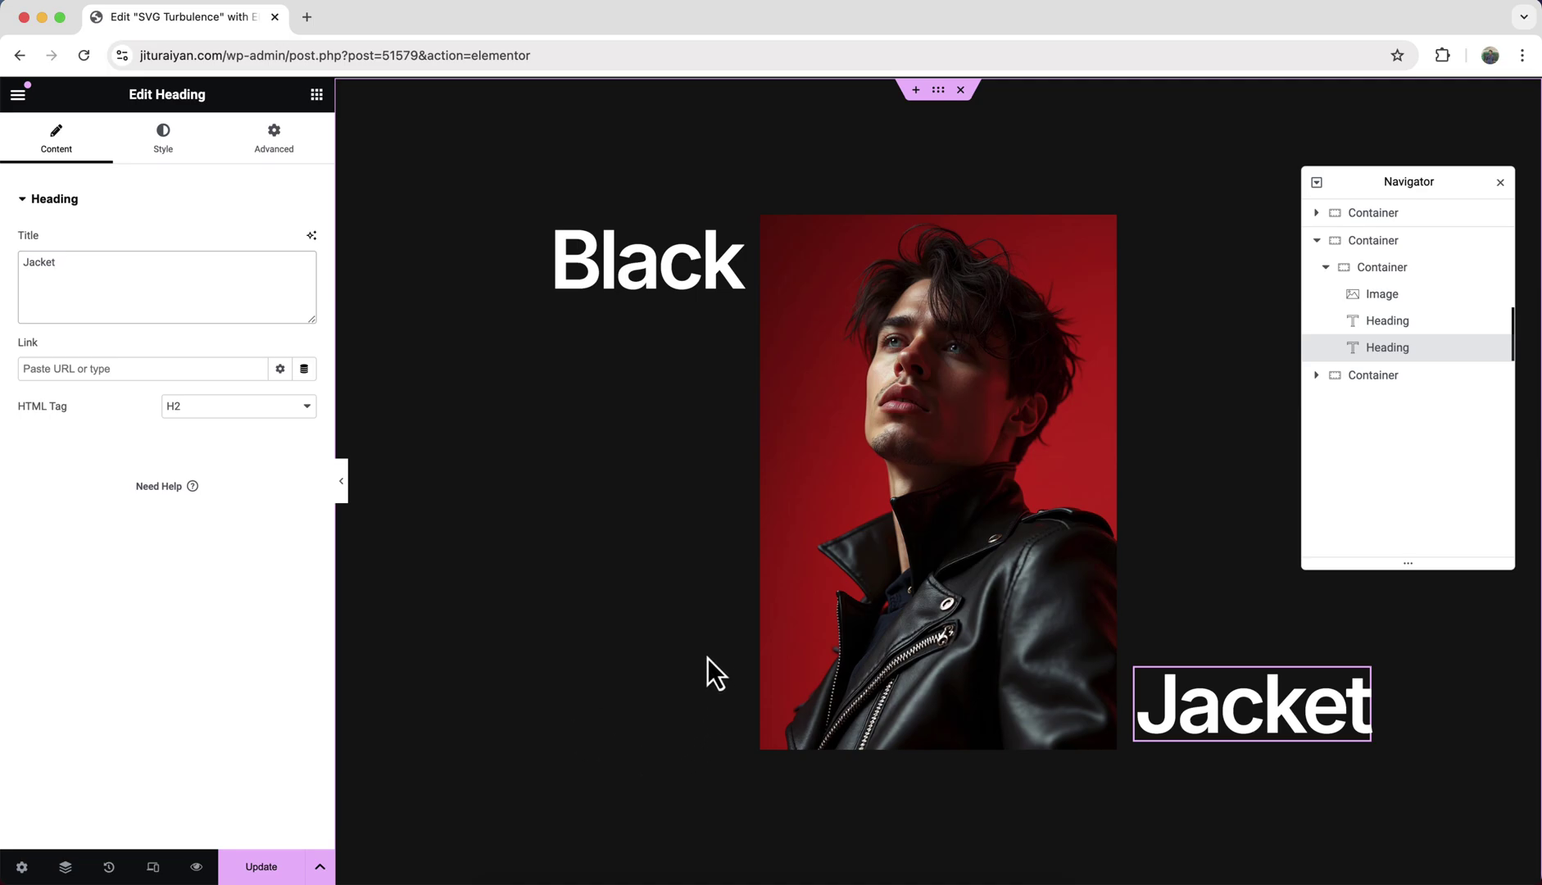
Add a Text Editor widget below the image with the pasted uppercase paragraph
left_click(317, 95)
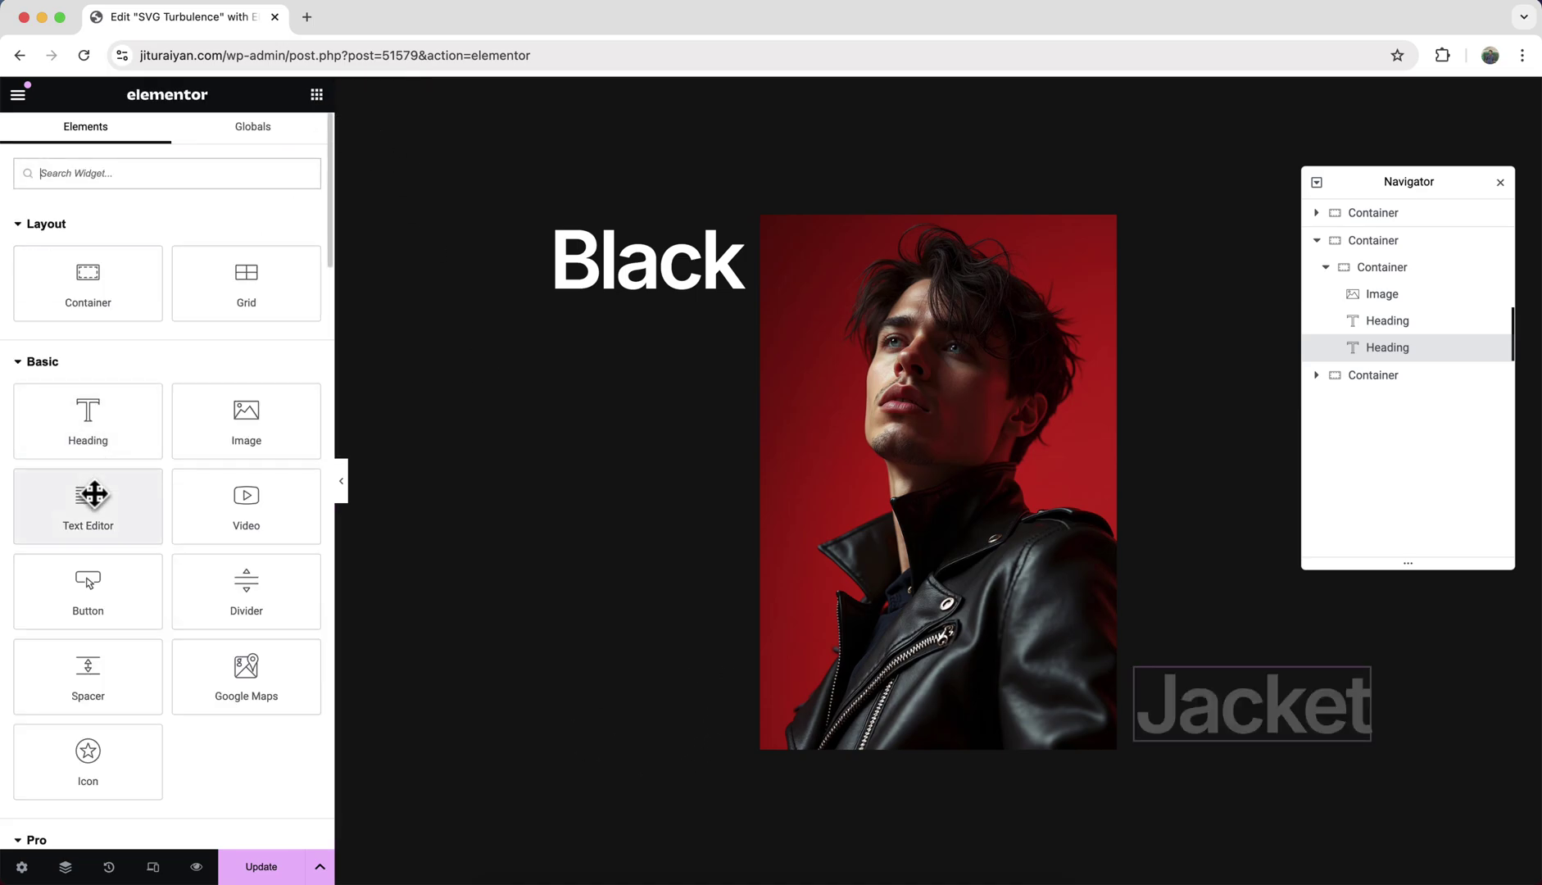
left_click_drag(90, 499, 863, 710)
triple_click(234, 427)
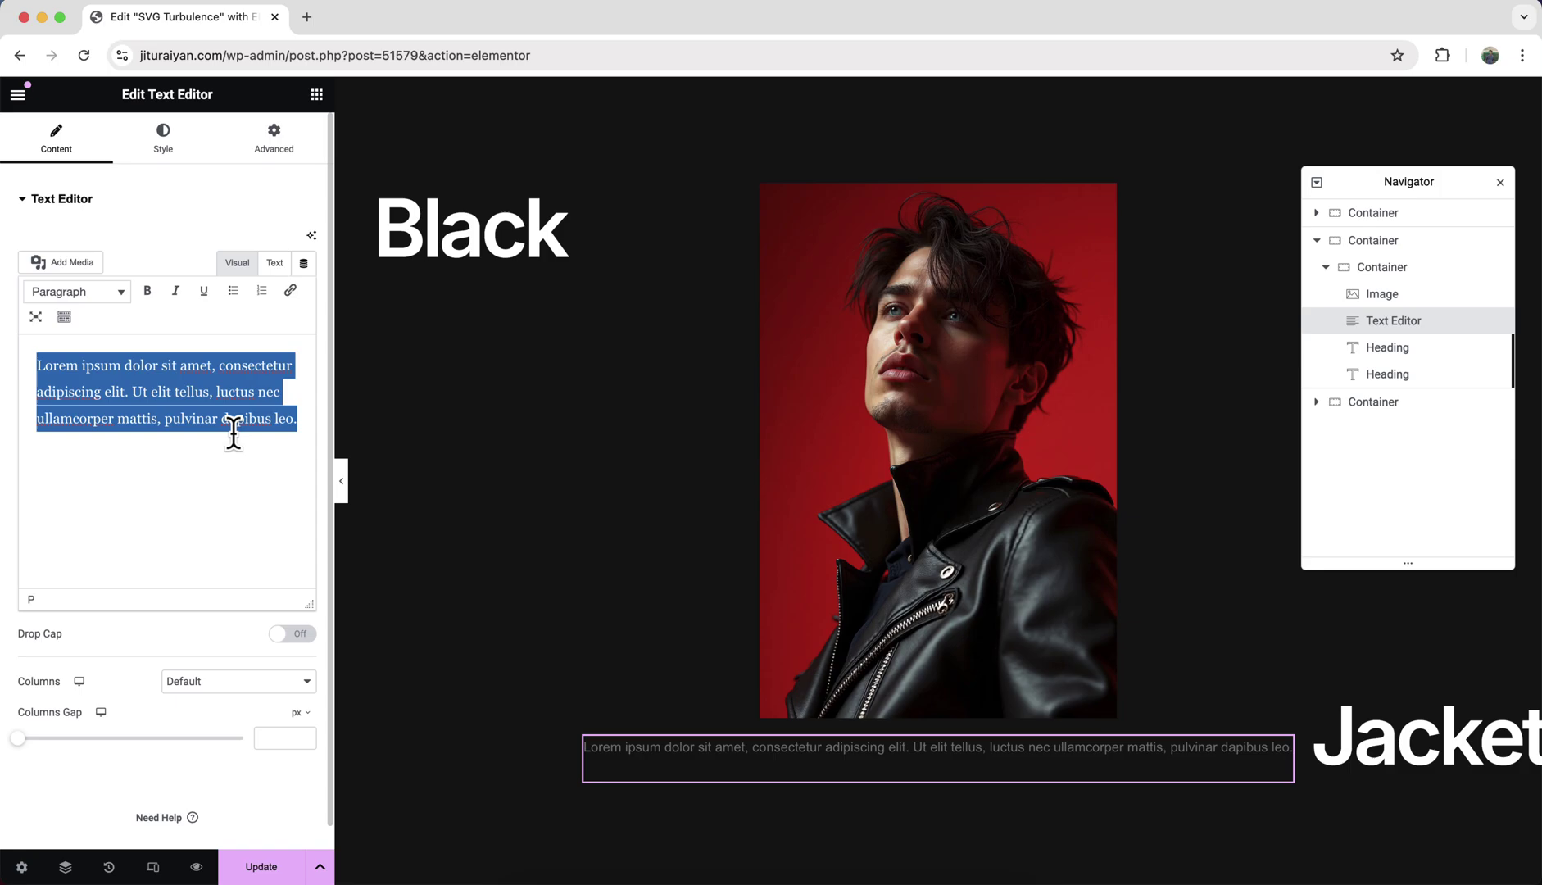
type("AS DARKNESS CLOAKED THE FORSAKEN CITY, THE CREW HUDDLED TOGETHER, THEIR EYES DARTING NERVOUSLY INTO THE MURKY ABYSS")
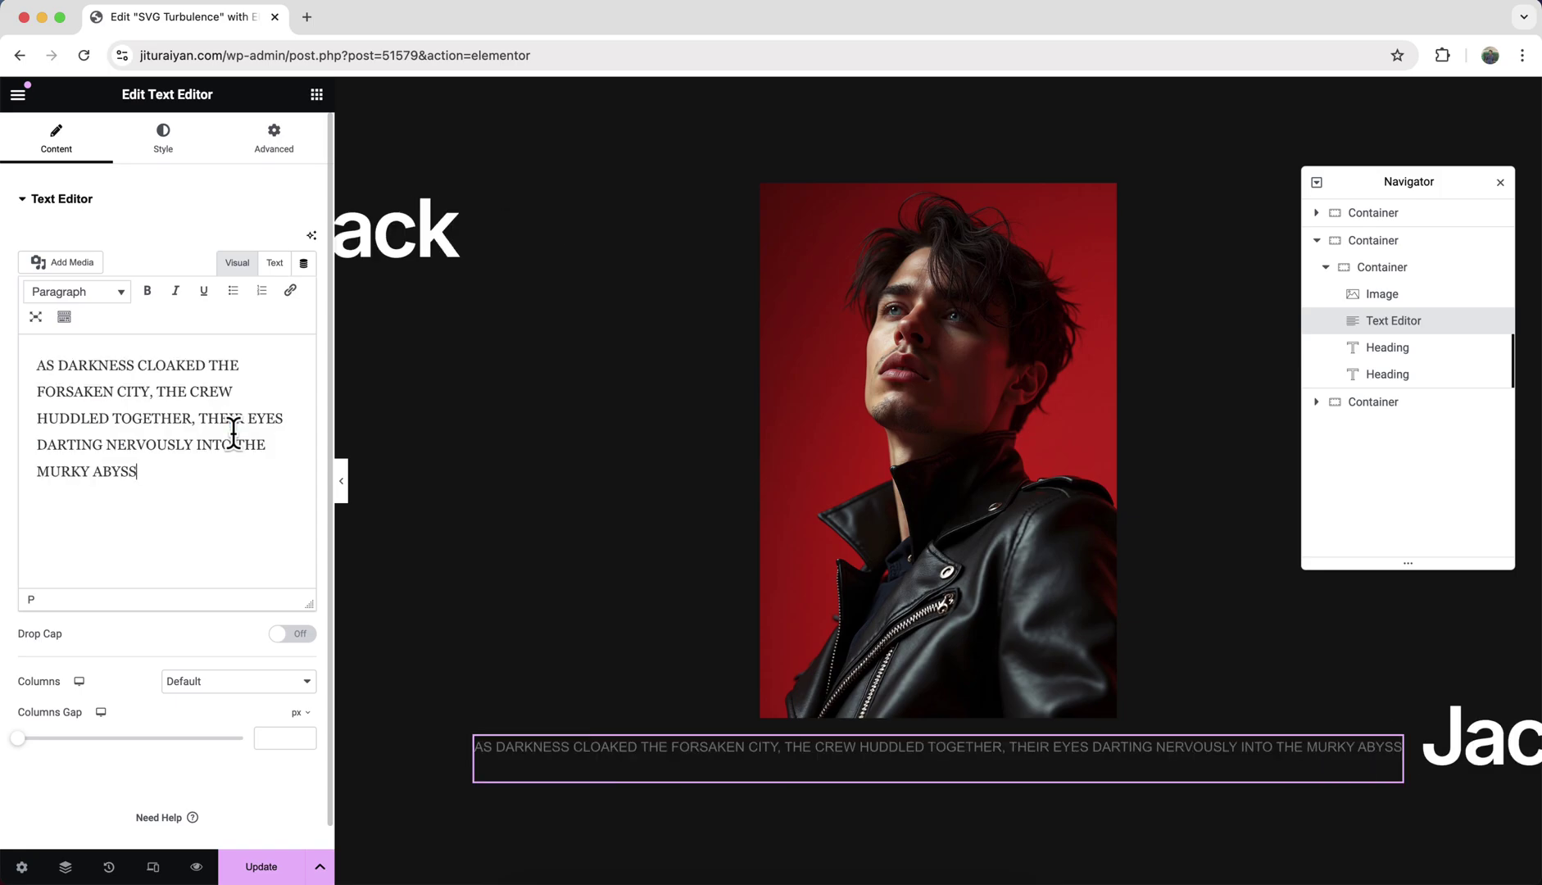
Position the paragraph absolutely at 100% offset, pinned to the bottom, with 260 px custom width
left_click(270, 141)
left_click(215, 606)
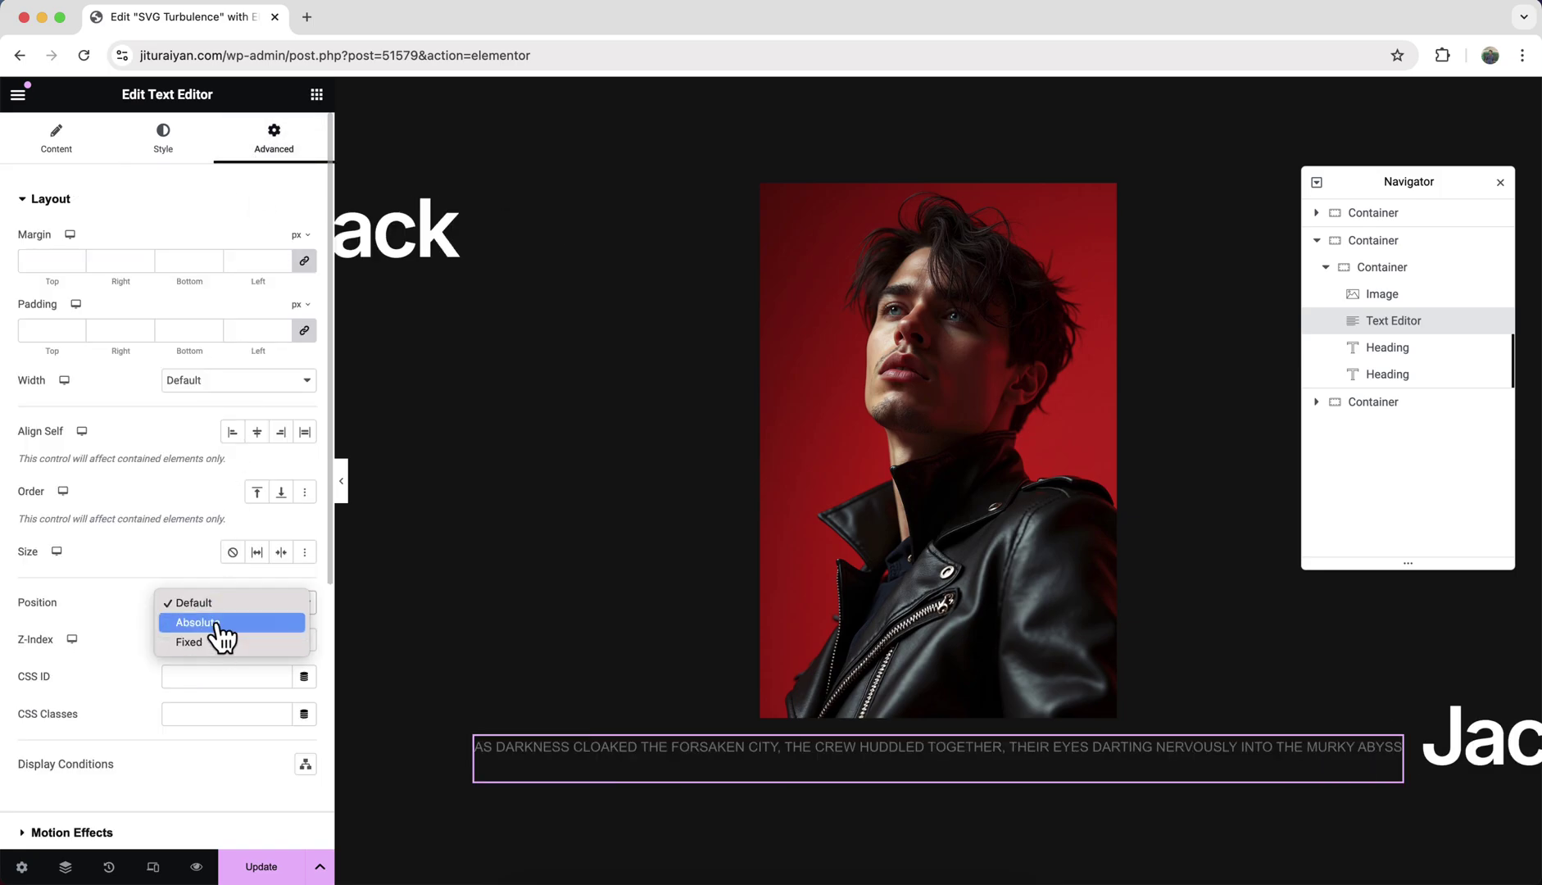
left_click(218, 624)
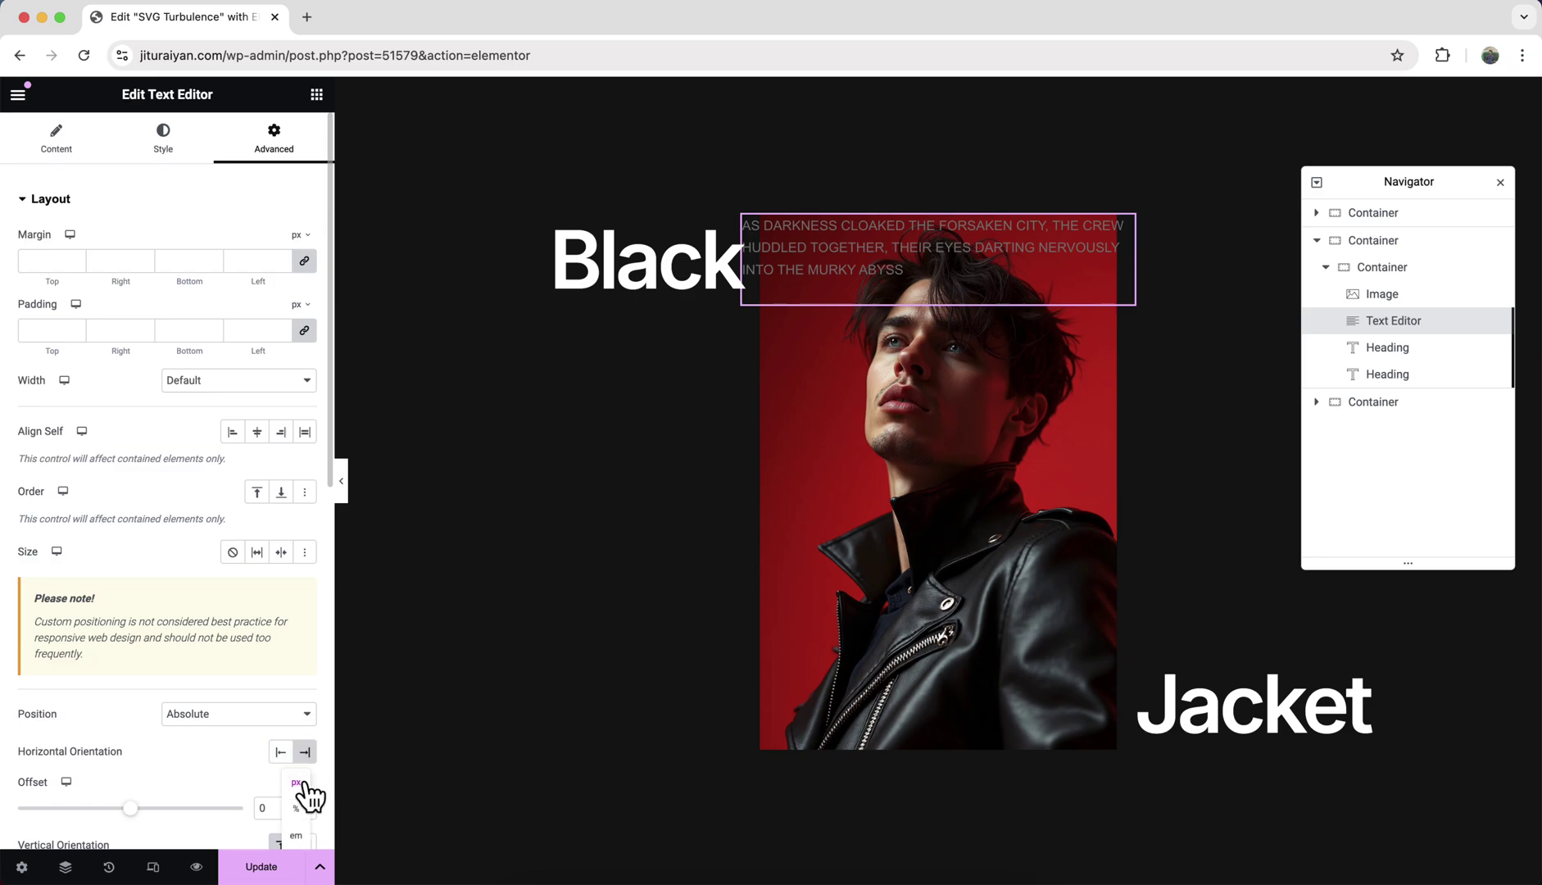
left_click(296, 808)
double_click(261, 807)
type("100")
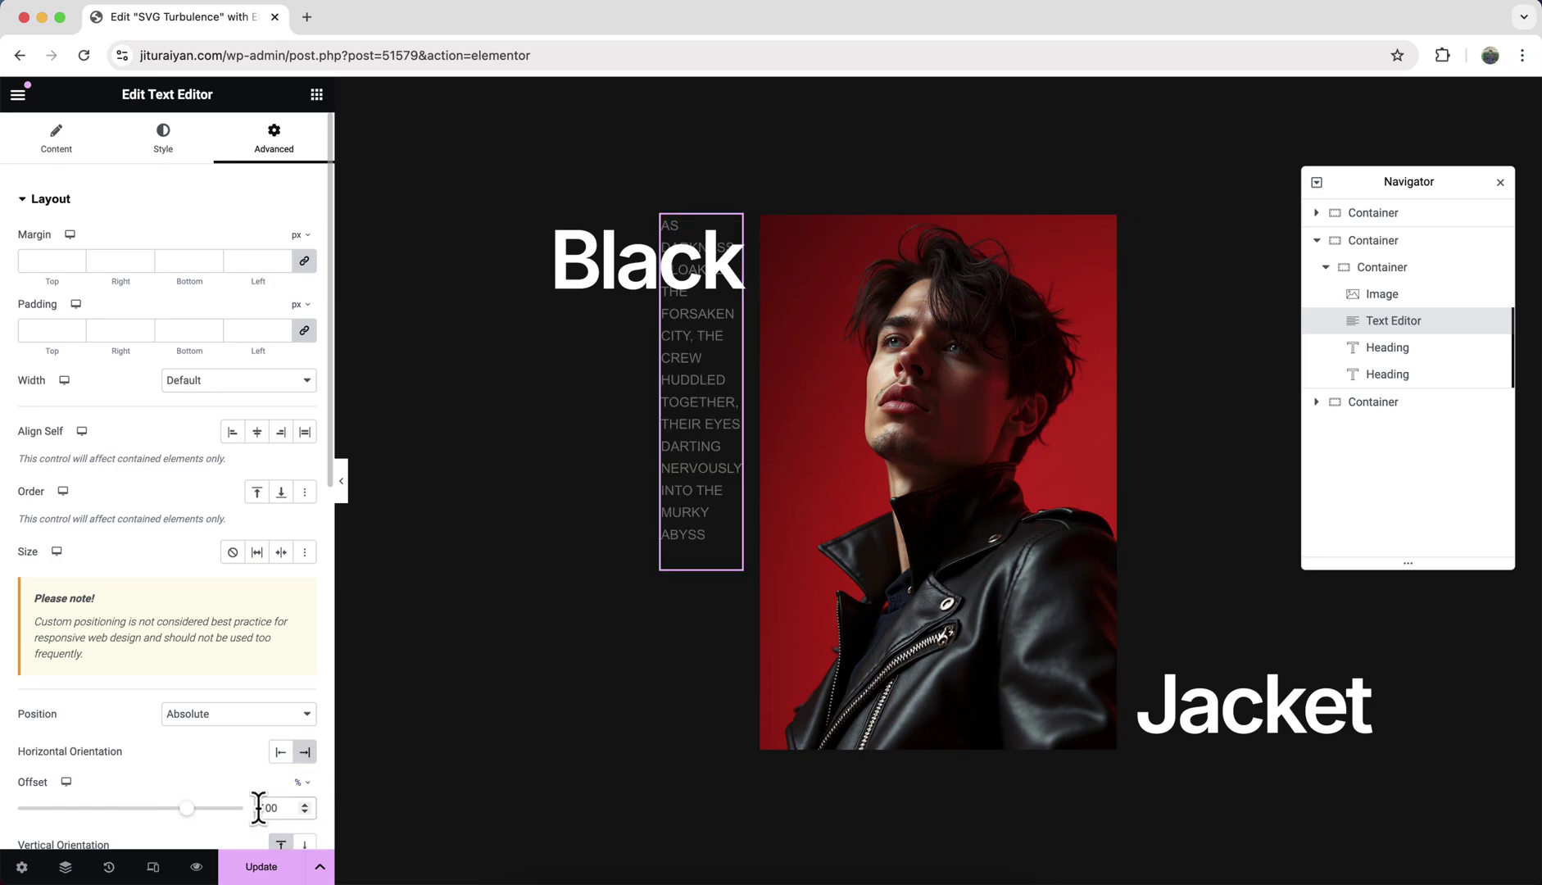
scroll(258, 809, "down", 3)
left_click(304, 663)
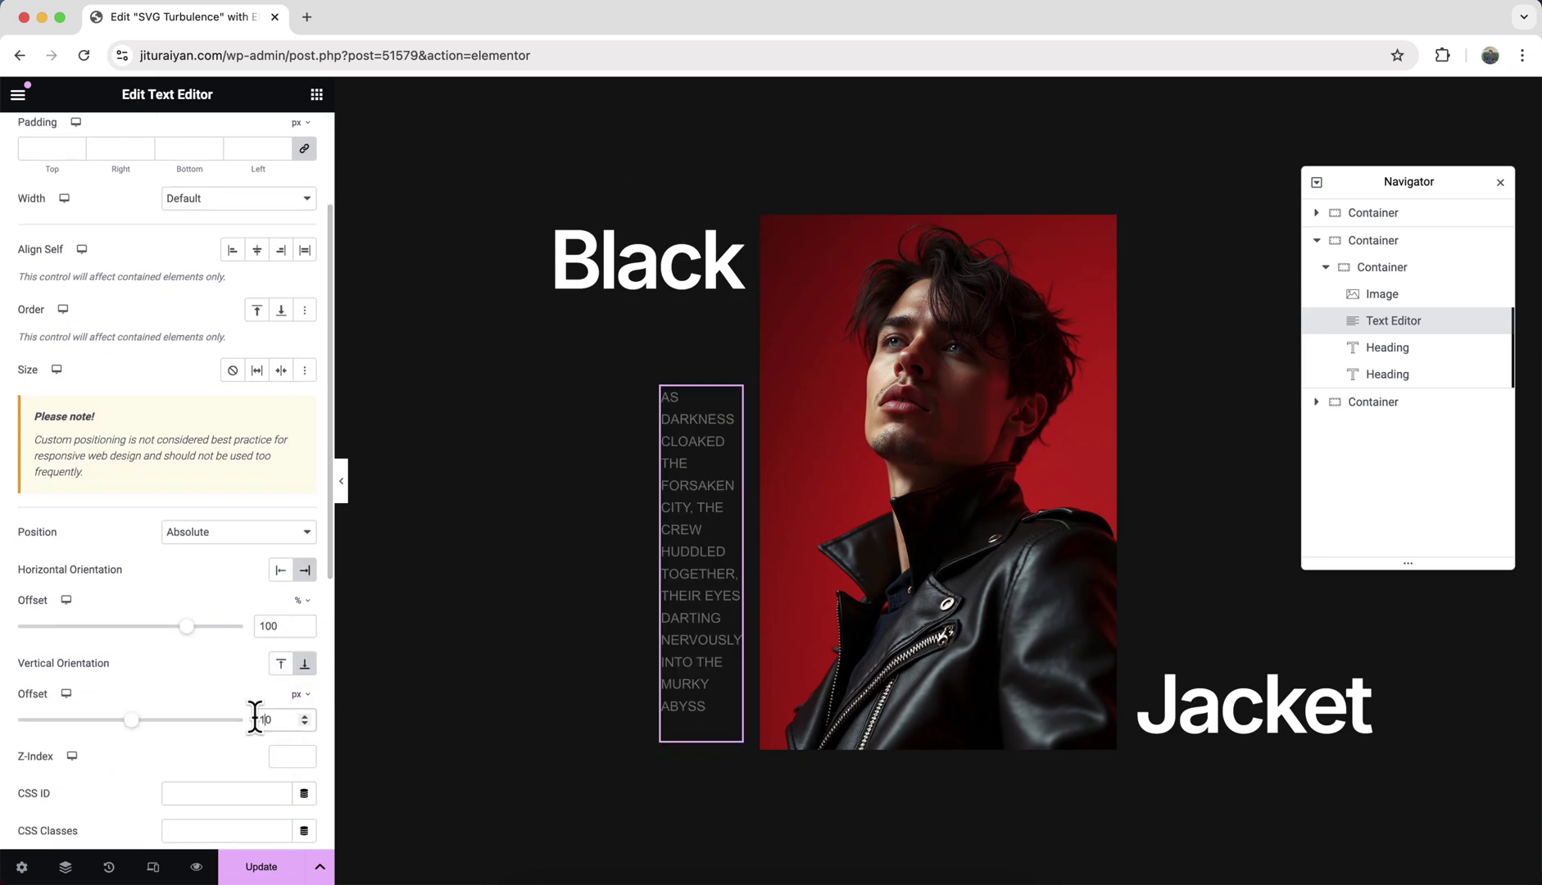
scroll(177, 433, "up", 3)
left_click(201, 380)
left_click(205, 435)
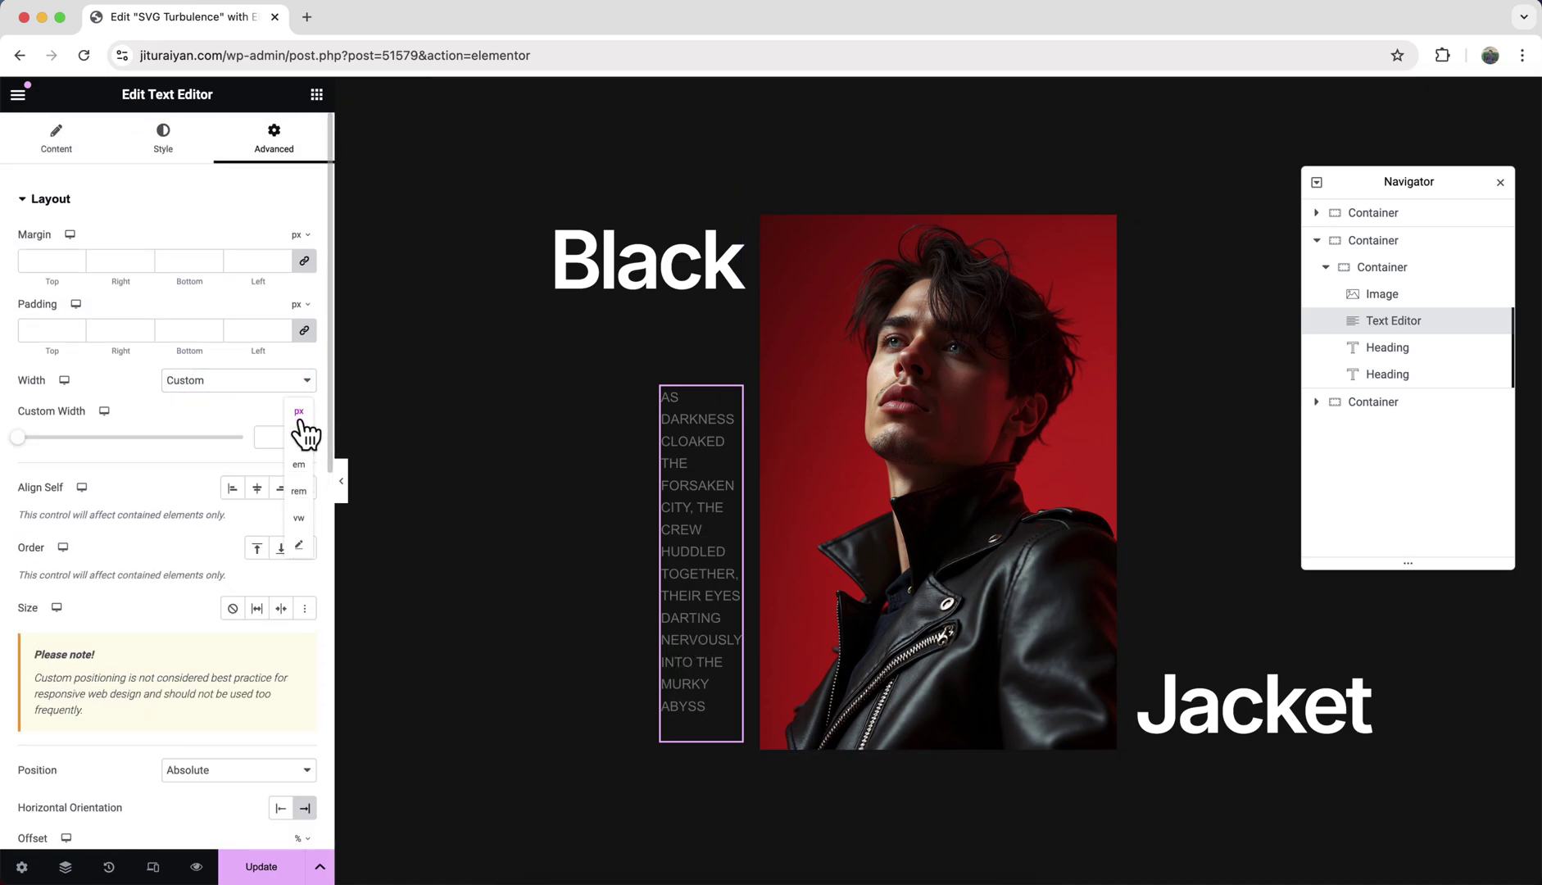
left_click(276, 436)
type("260")
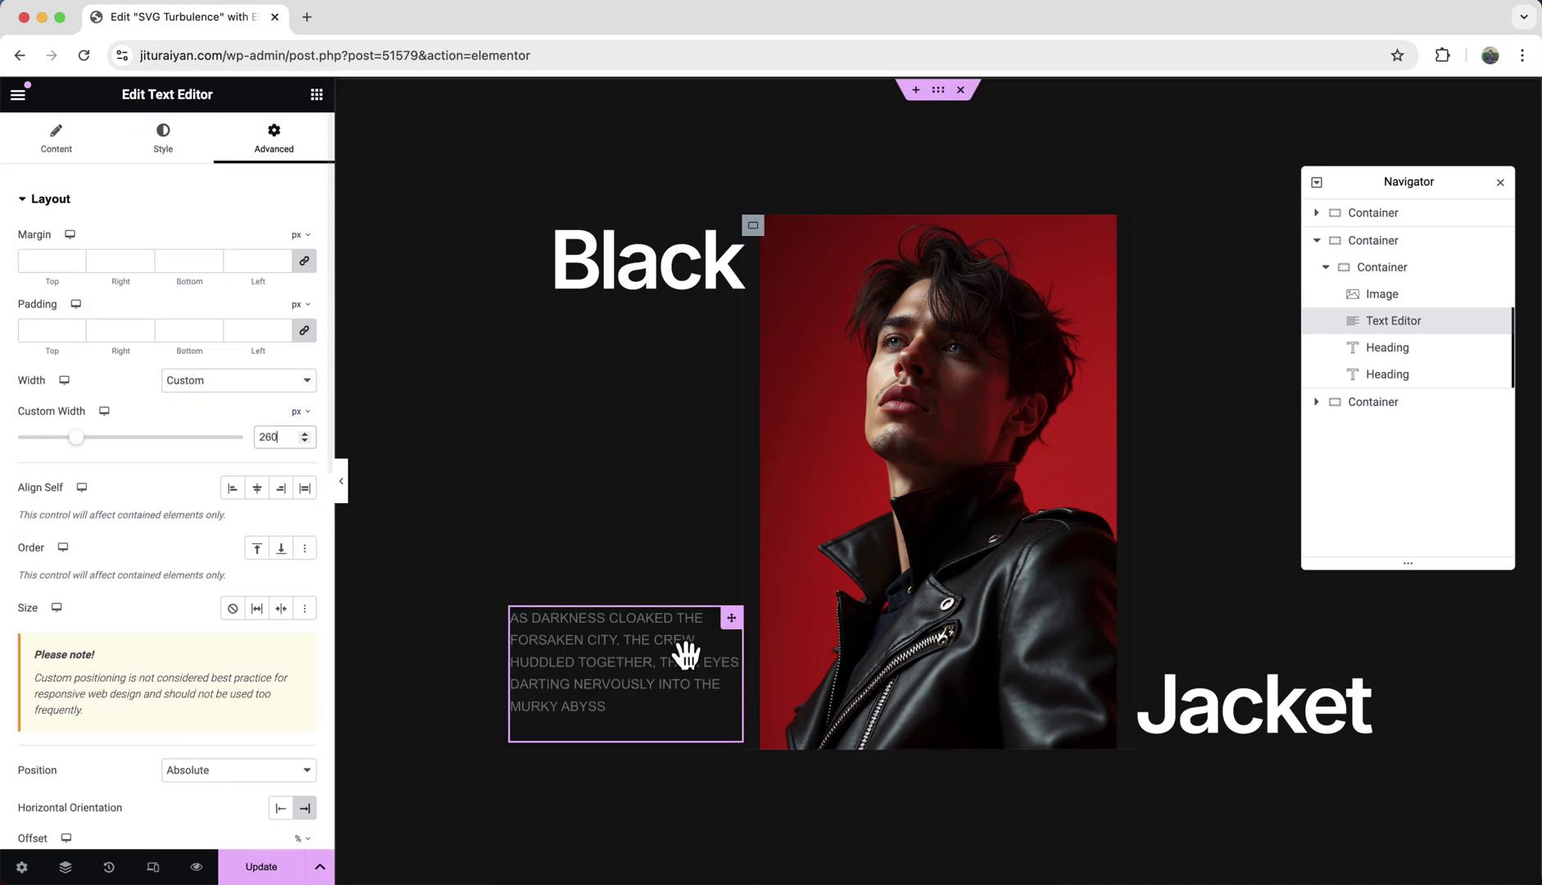
Right-align the paragraph with font size 14 and 1.6 em line height
left_click(193, 160)
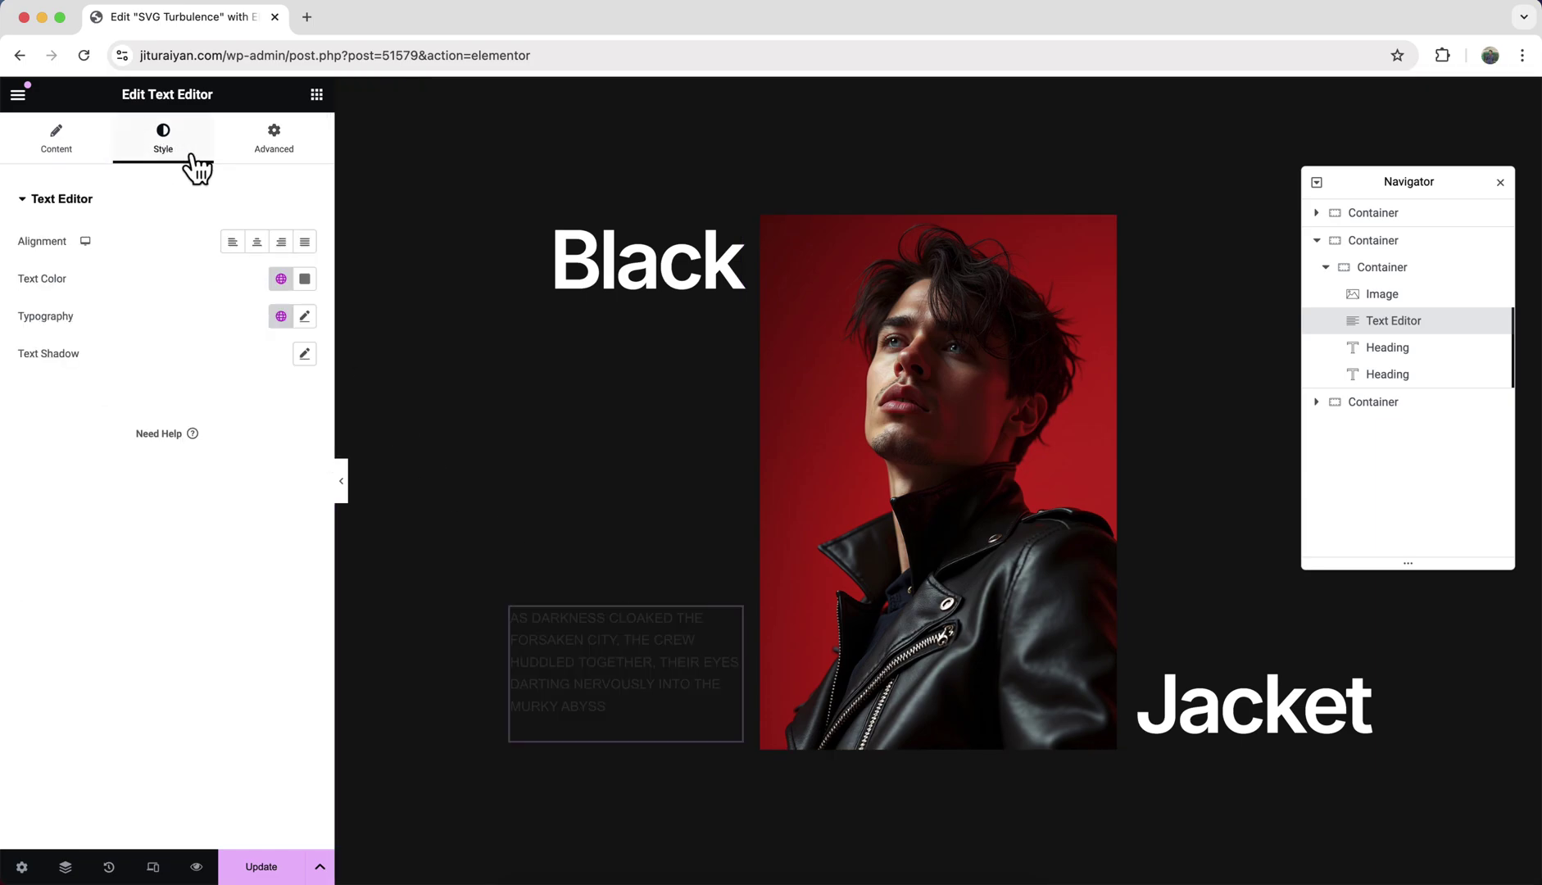
left_click(281, 242)
left_click(304, 317)
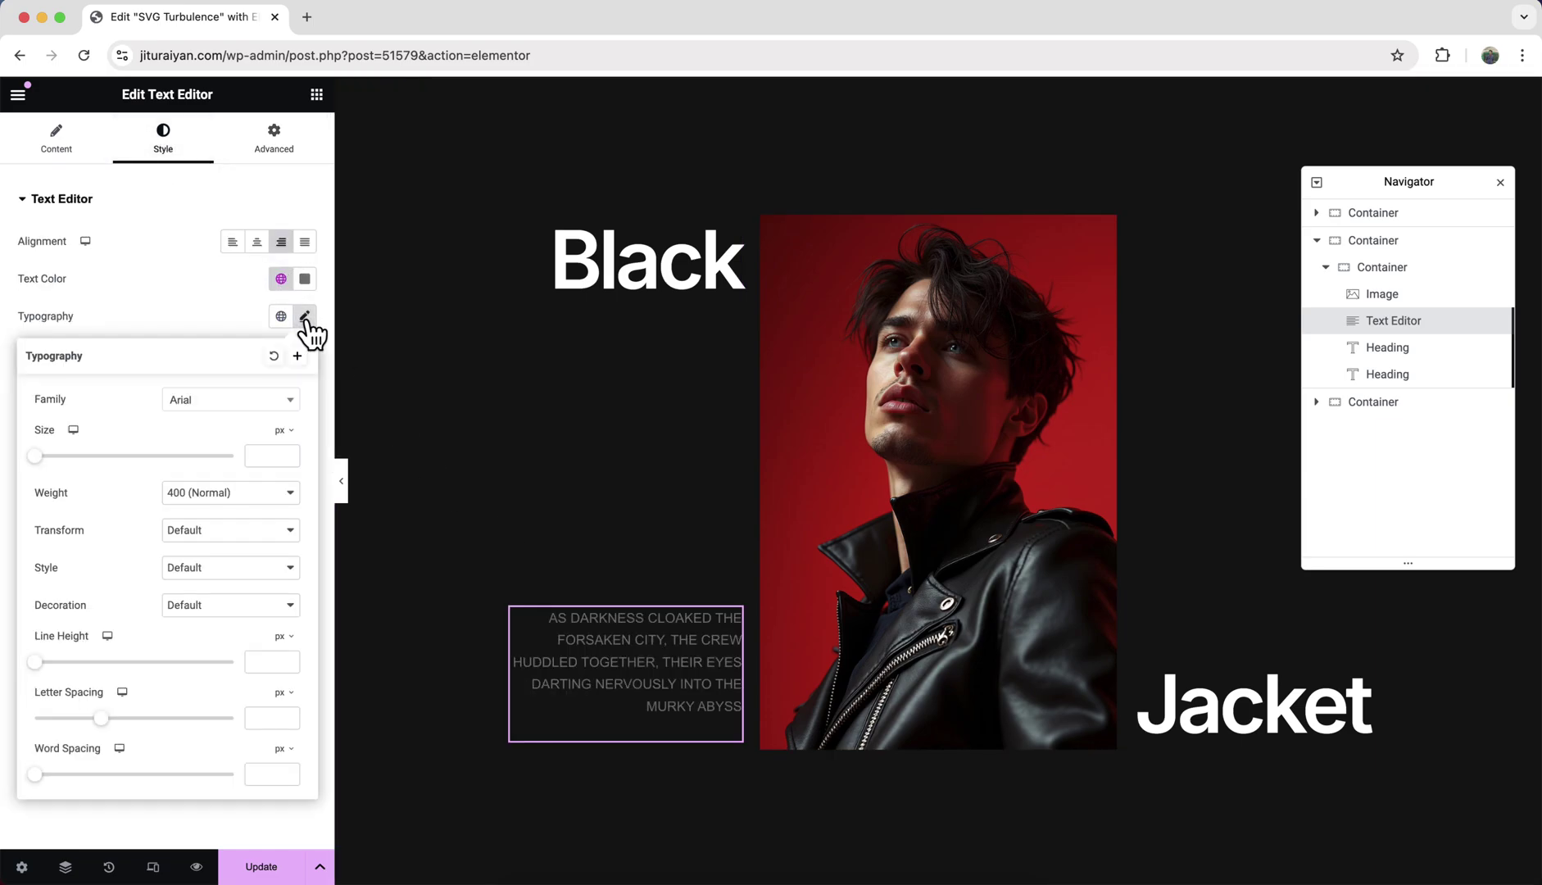
left_click(270, 456)
type("14")
left_click(284, 635)
left_click(289, 672)
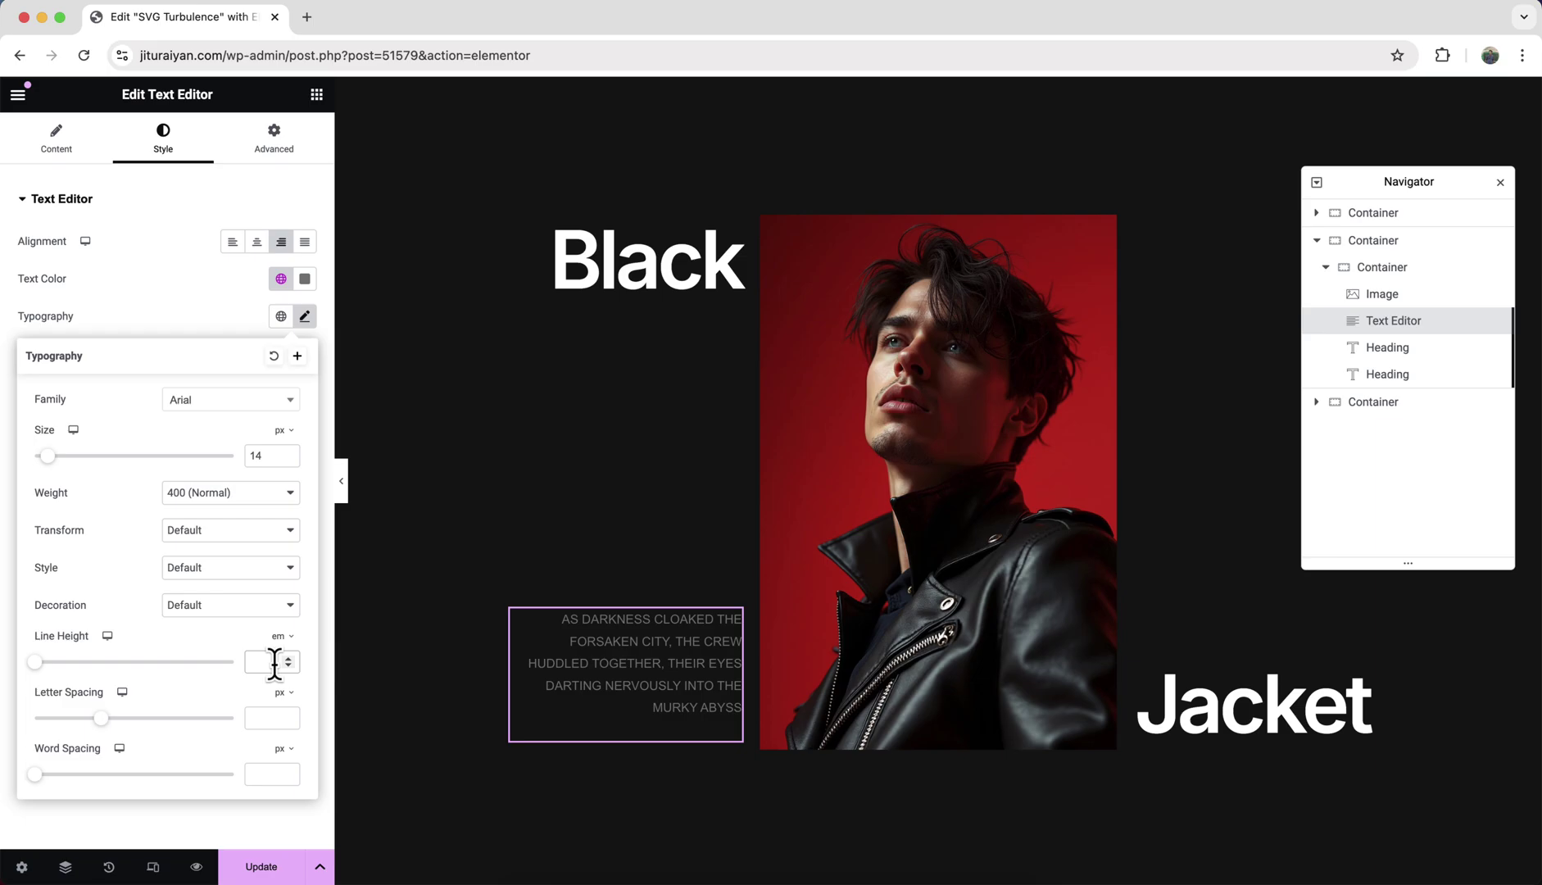
left_click(274, 662)
type("1.7")
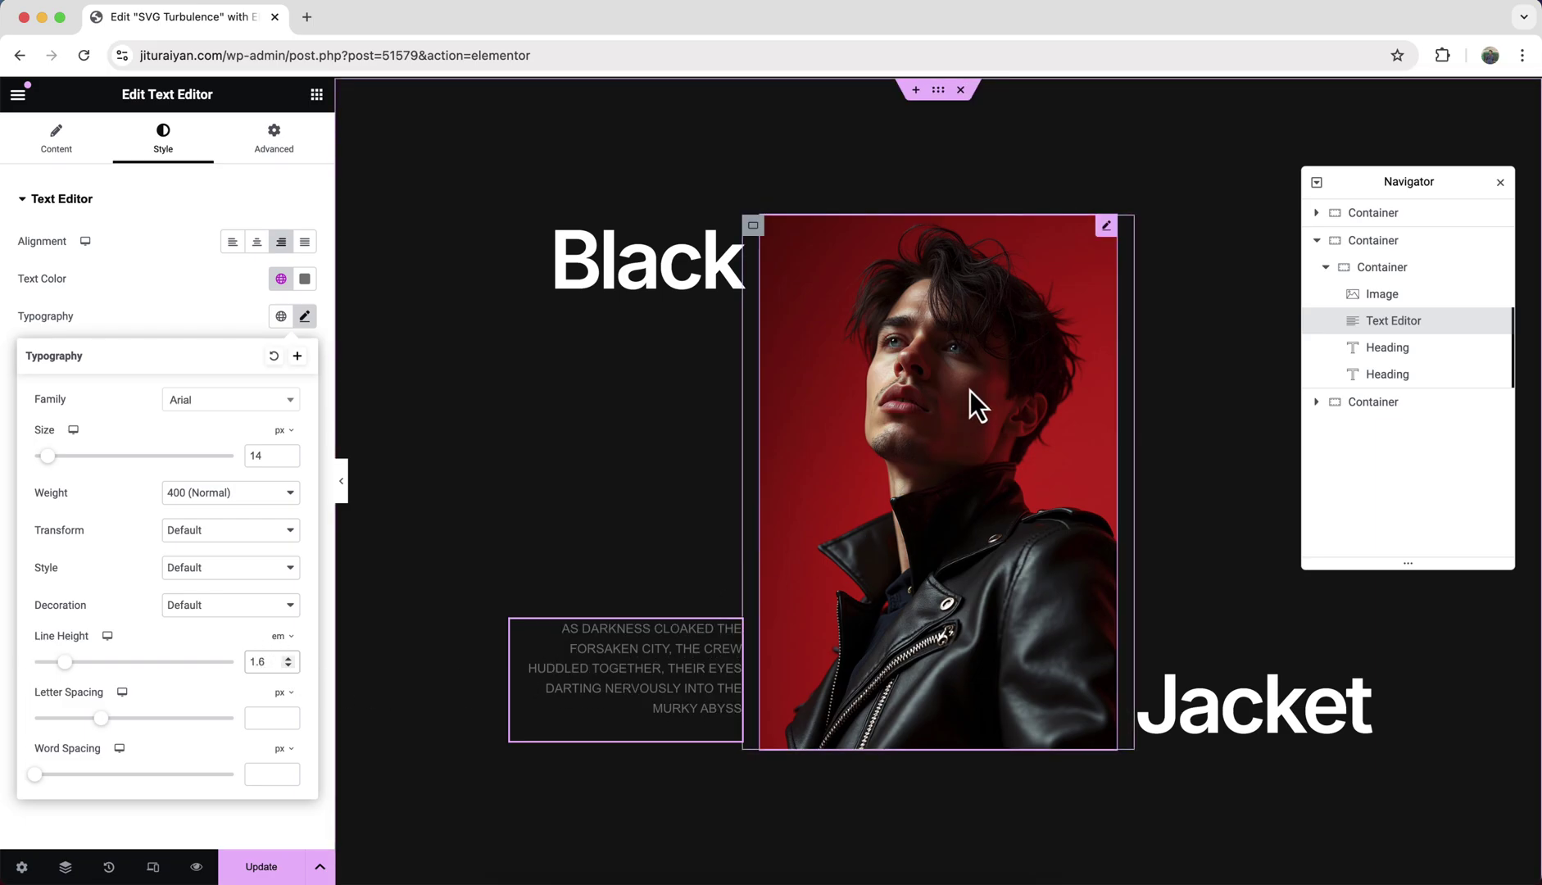
Give the inner container the CSS class 'mdw-turbulence-effect'
left_click(1404, 283)
left_click(202, 676)
type("md")
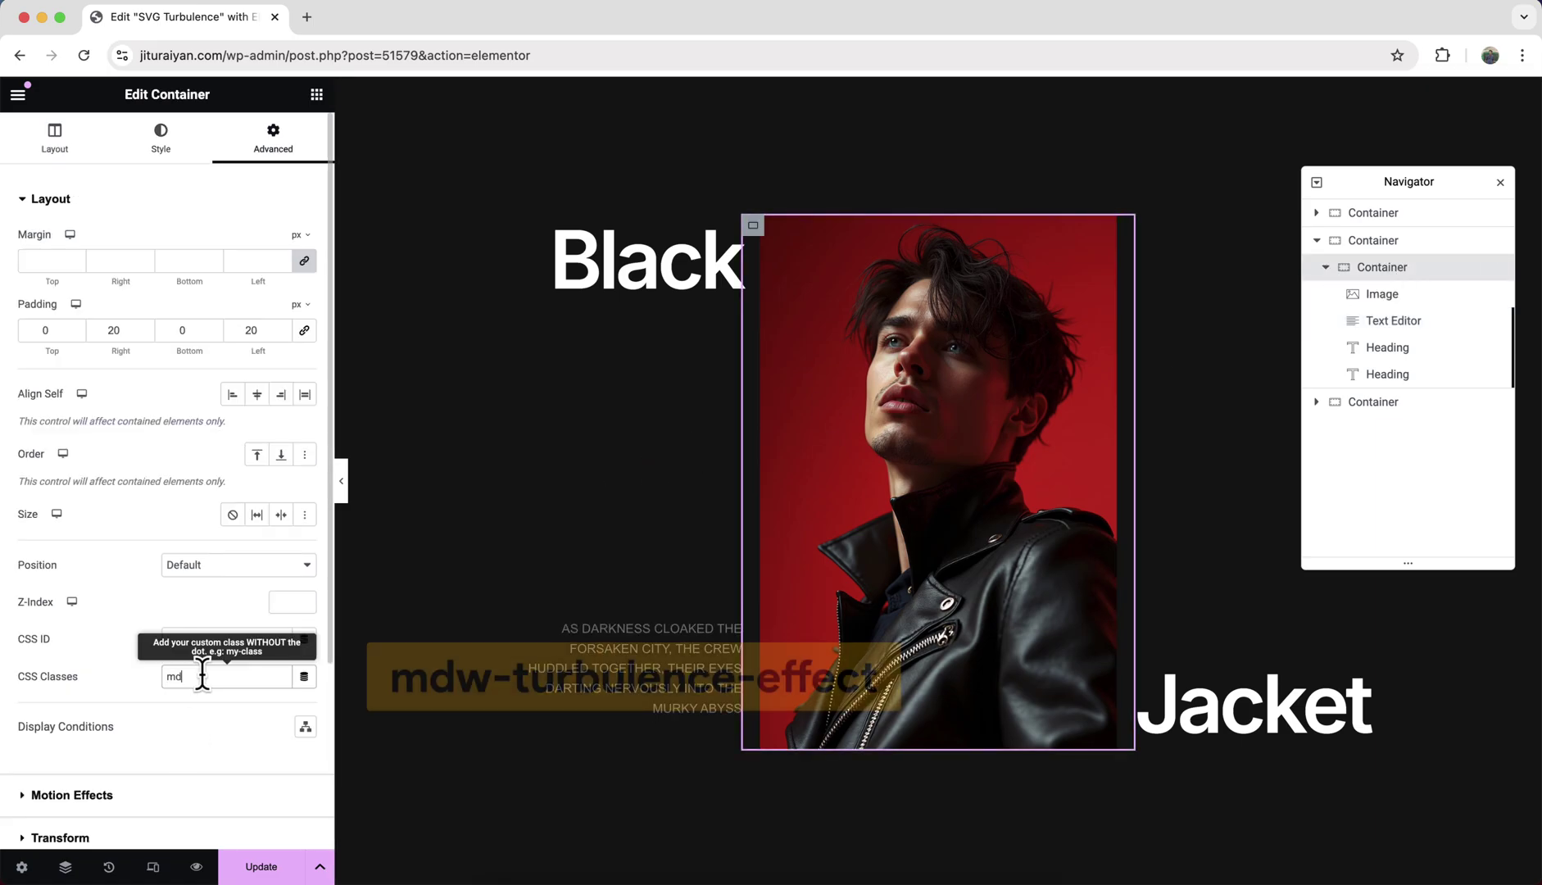
type("w-turbulence-effect")
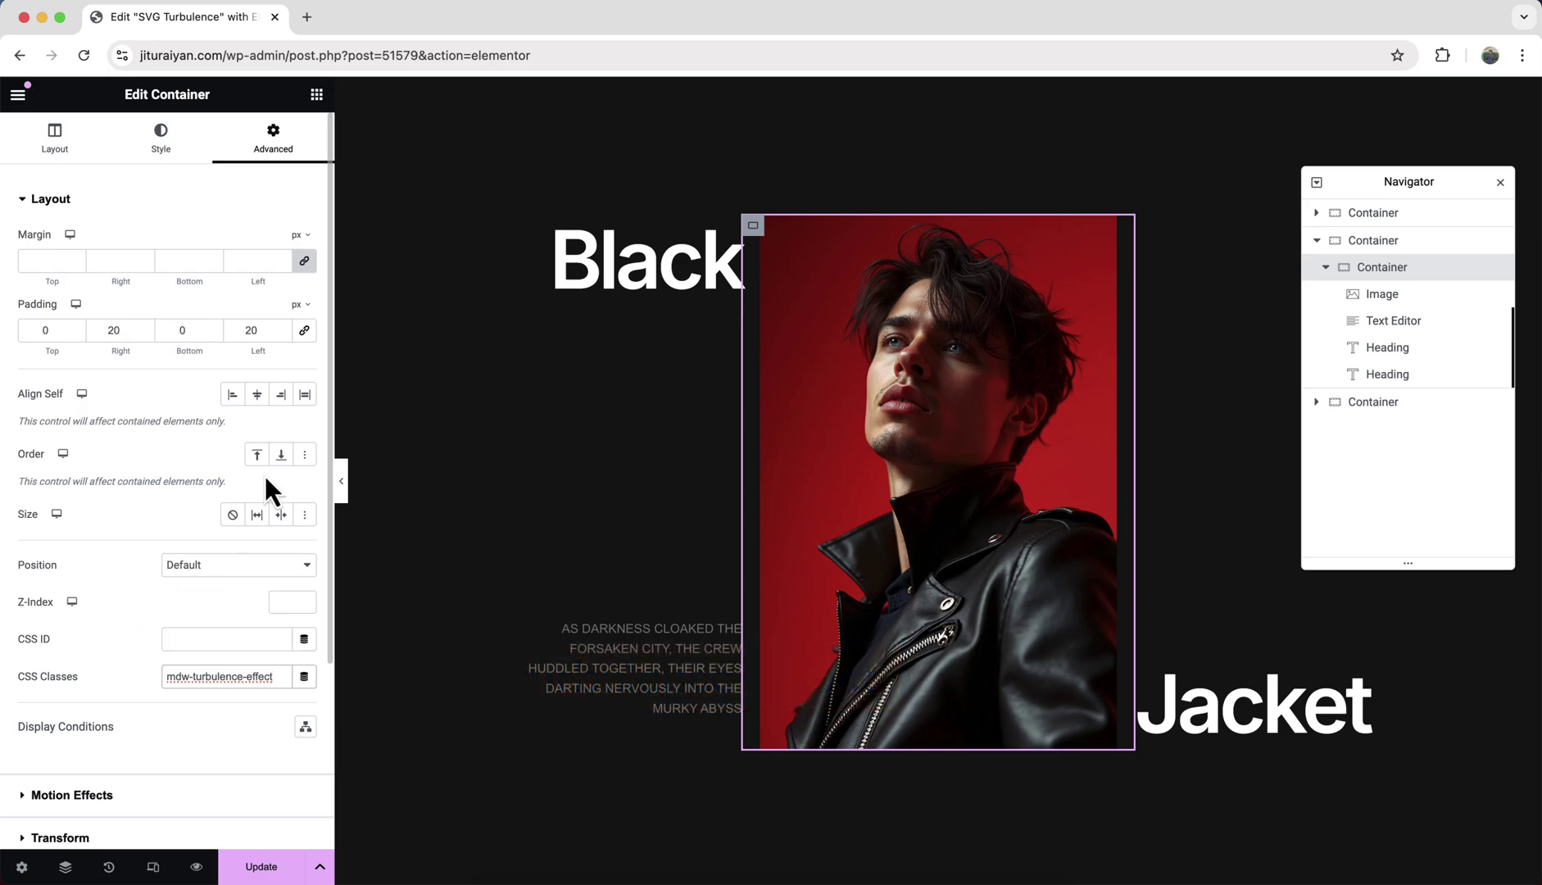
Add an HTML widget above the image containing the pasted turbulence CSS code
left_click(317, 95)
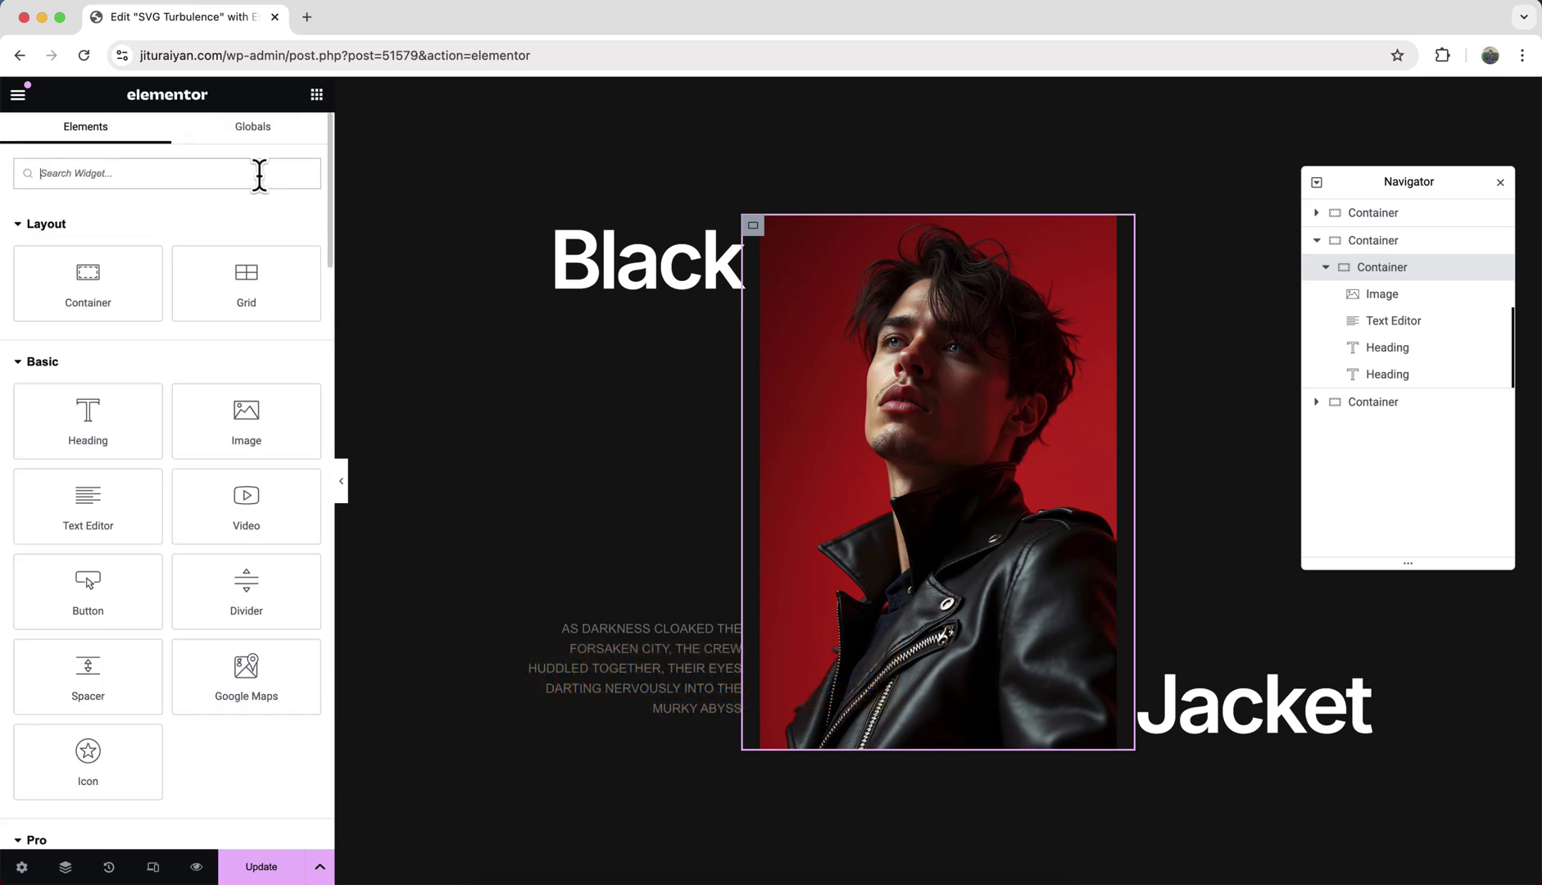
type("html")
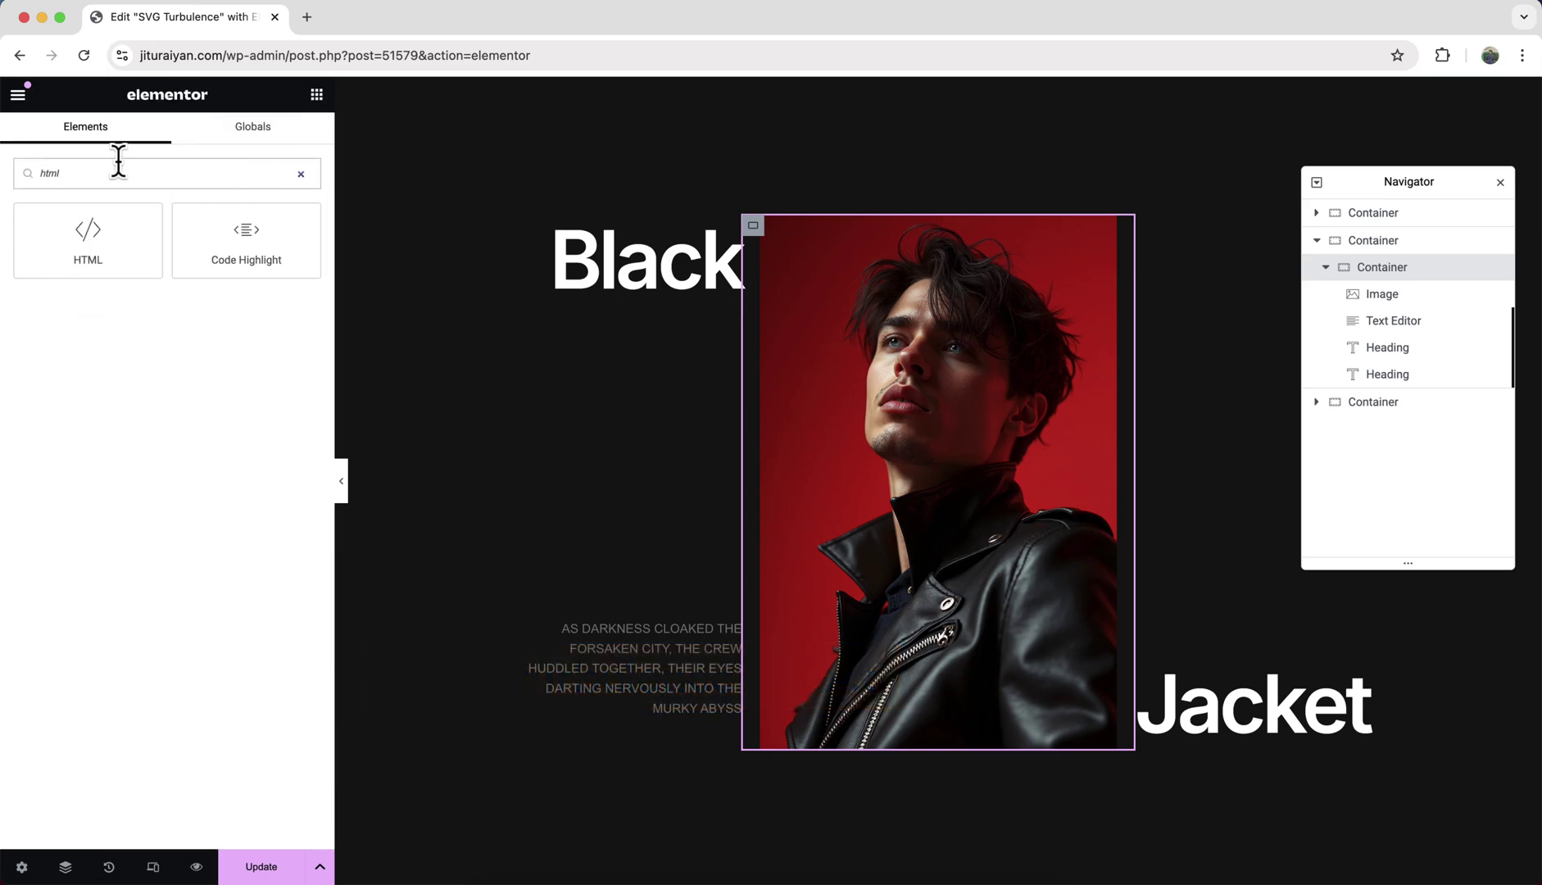
left_click_drag(87, 235, 934, 647)
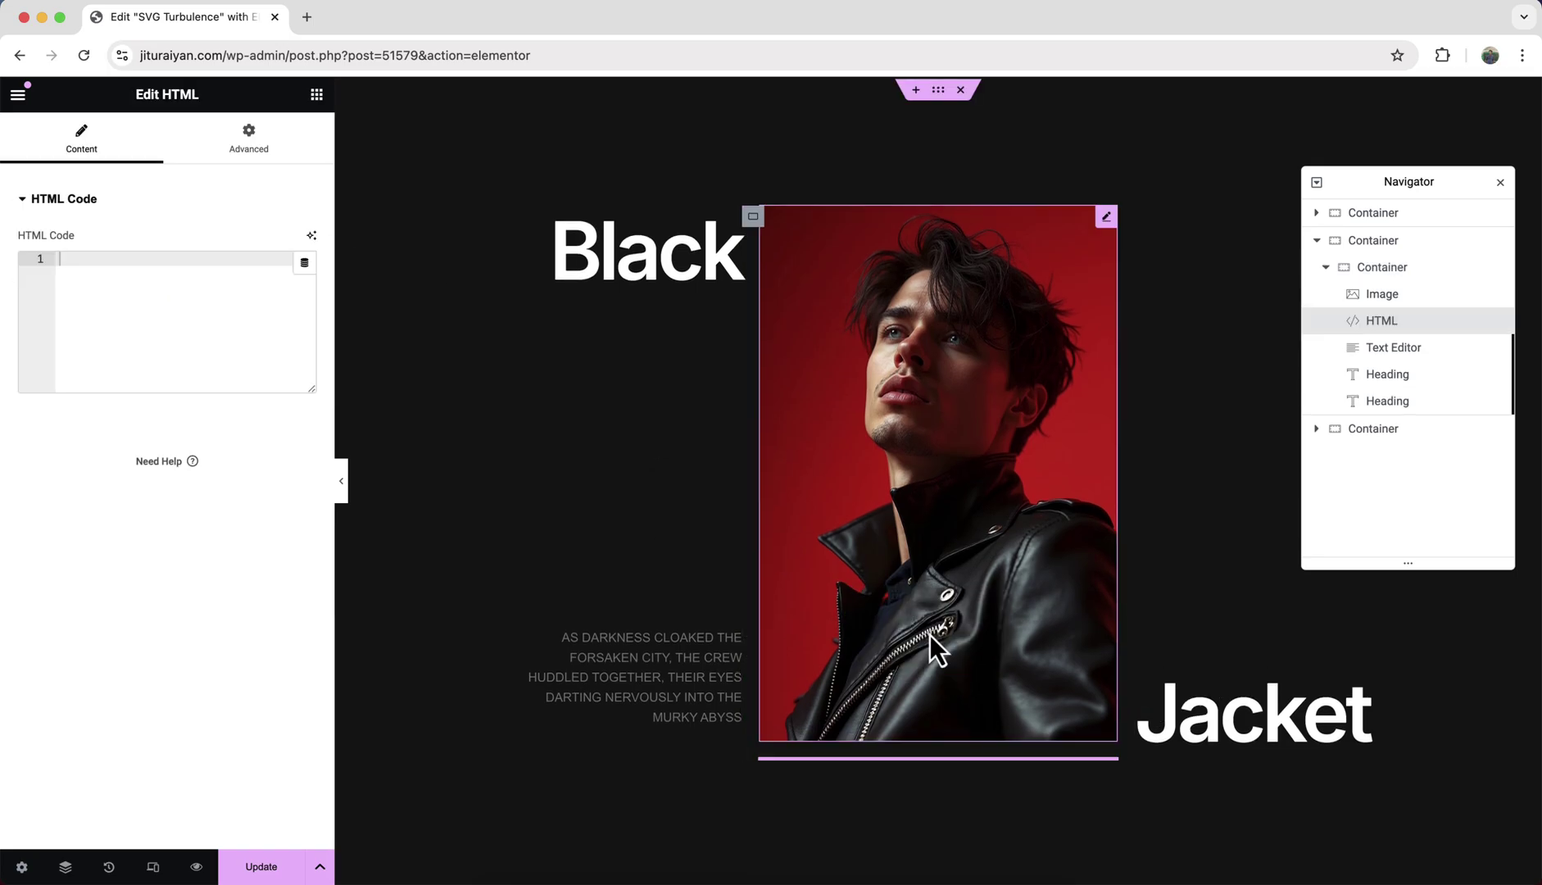
left_click_drag(1423, 324, 1422, 293)
key("super+v")
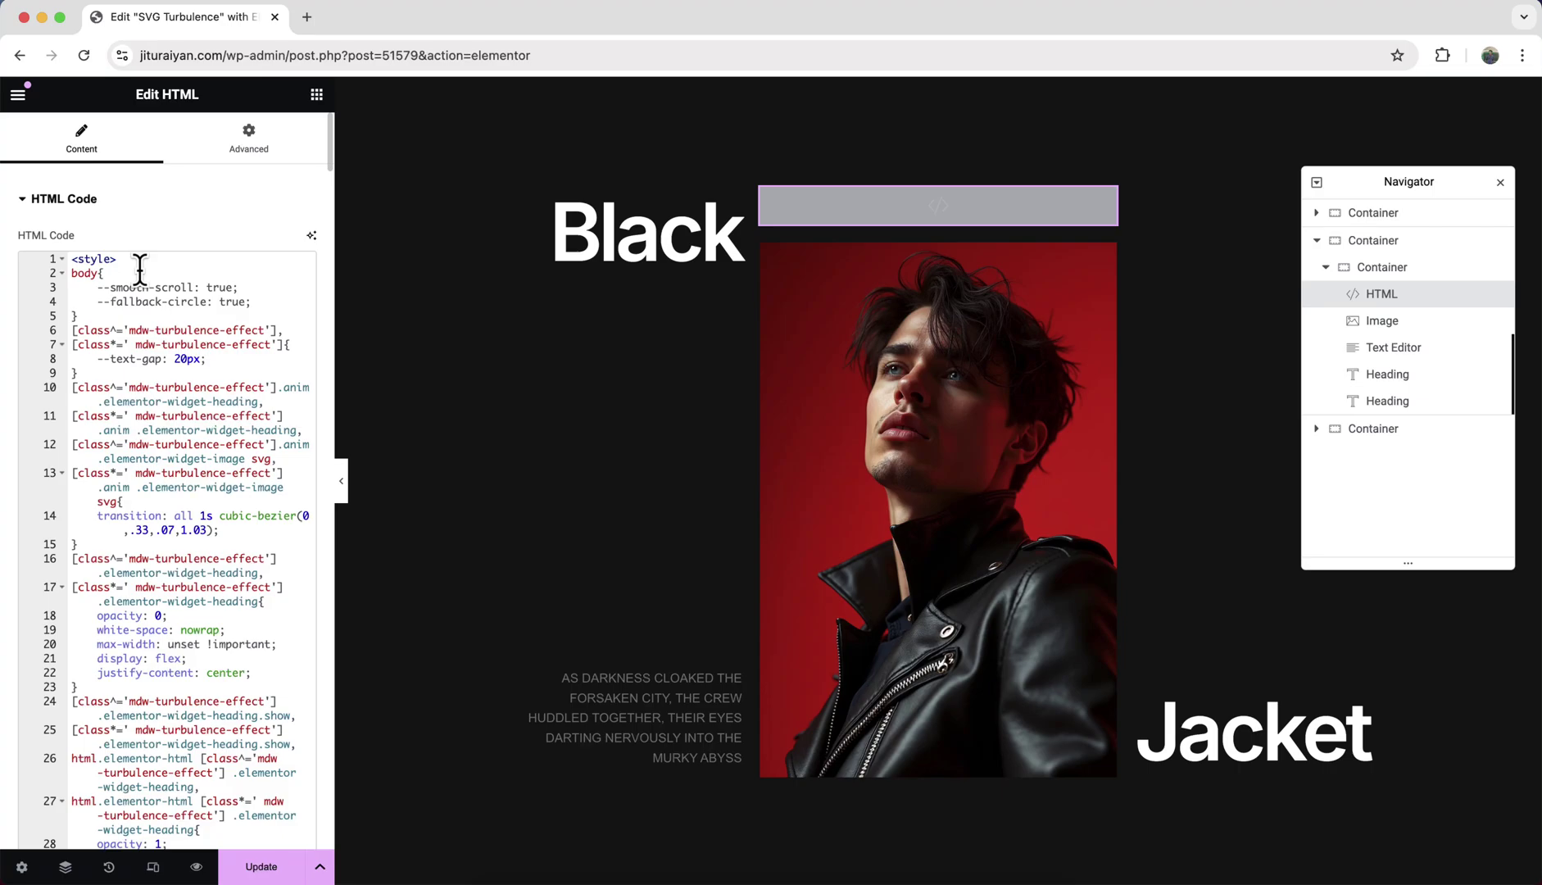
Hide the HTML widget on desktop, tablet portrait and mobile portrait
left_click(248, 140)
scroll(203, 281, "down", 5)
left_click(125, 634)
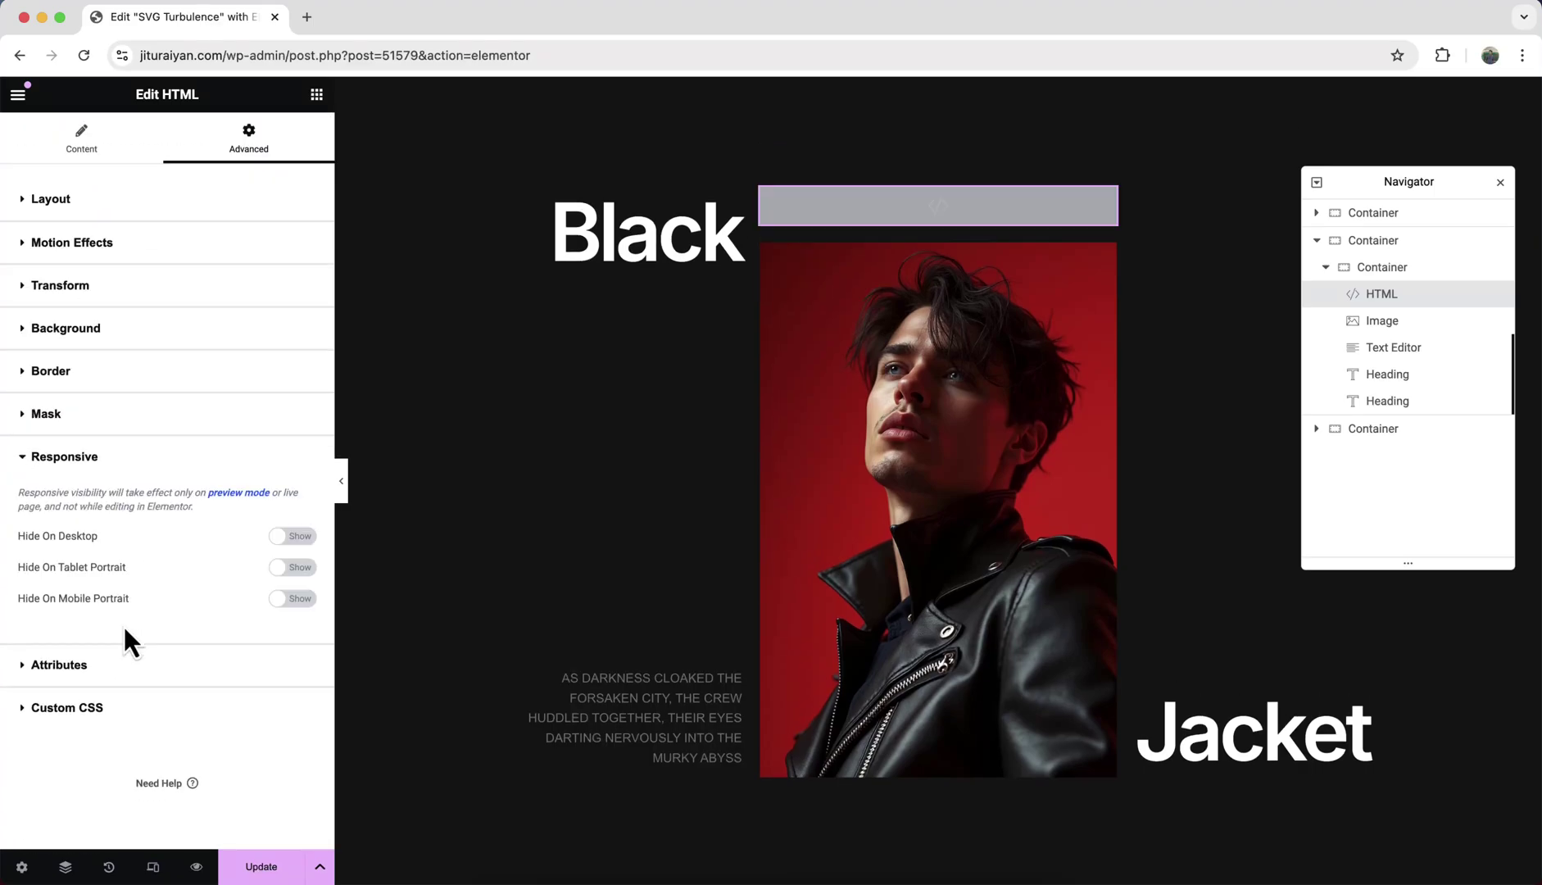
left_click(303, 537)
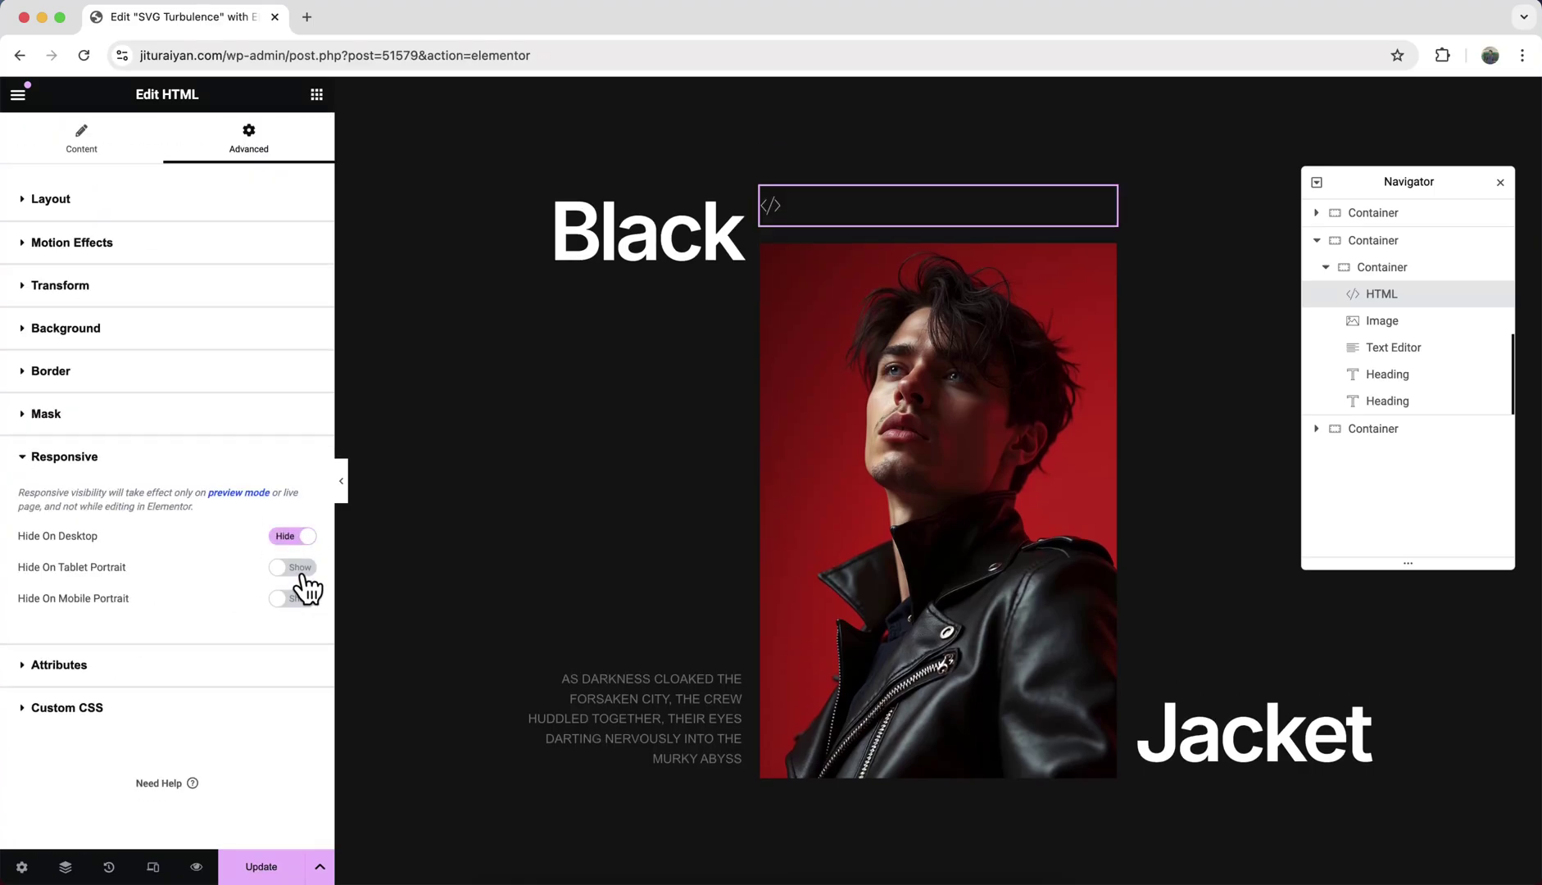
left_click(303, 567)
left_click(304, 598)
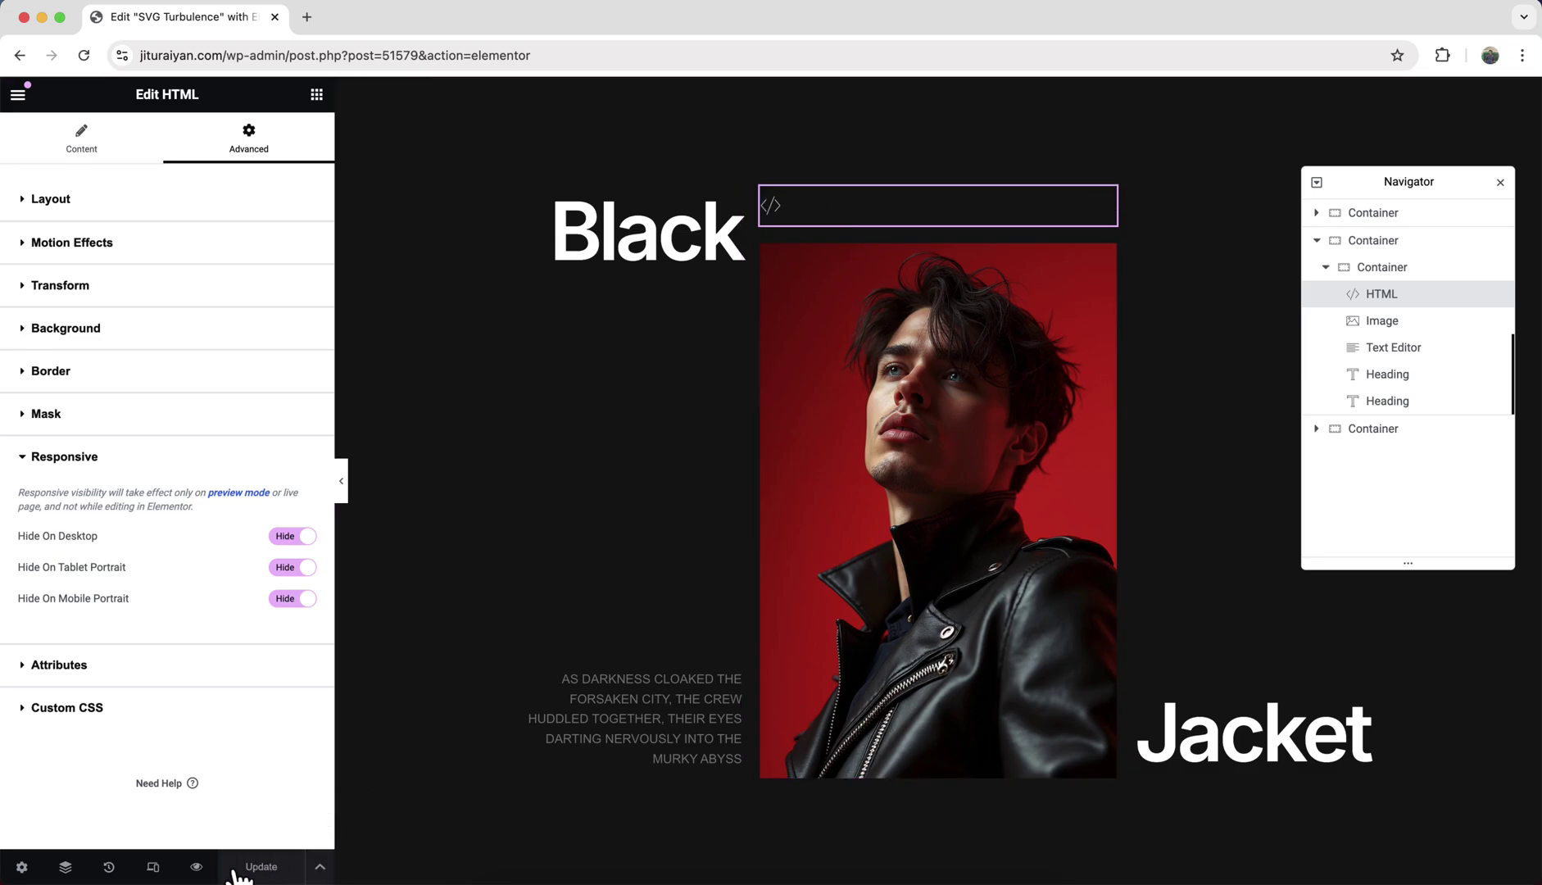
Preview the page live in a new tab, scroll through the Black Jacket section, then return to the editor
left_click(196, 867)
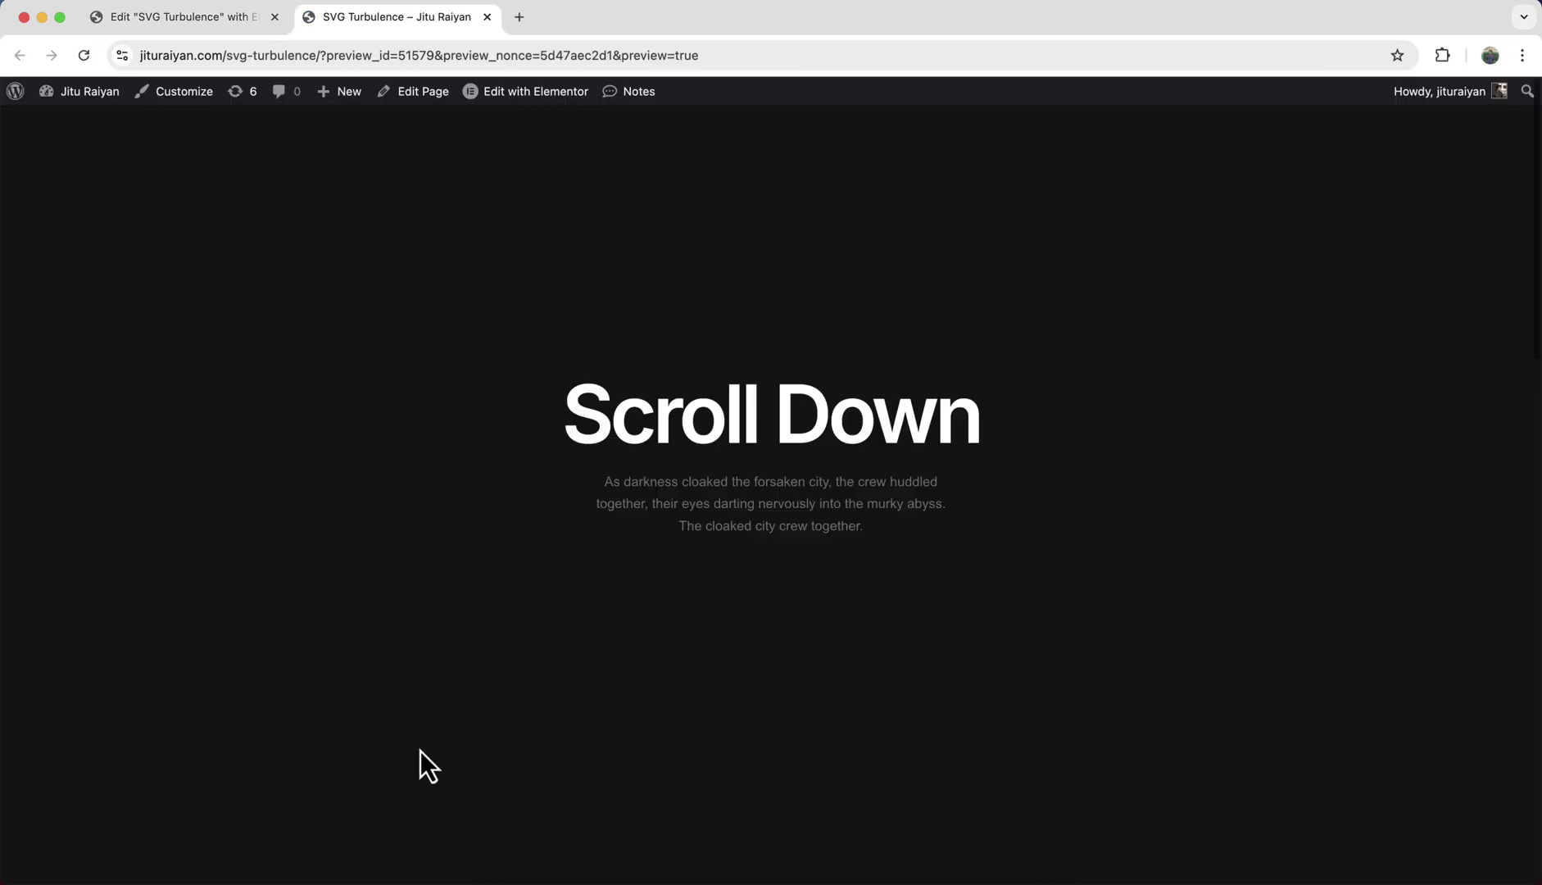
scroll(420, 758, "down", 5)
scroll(420, 751, "down", 3)
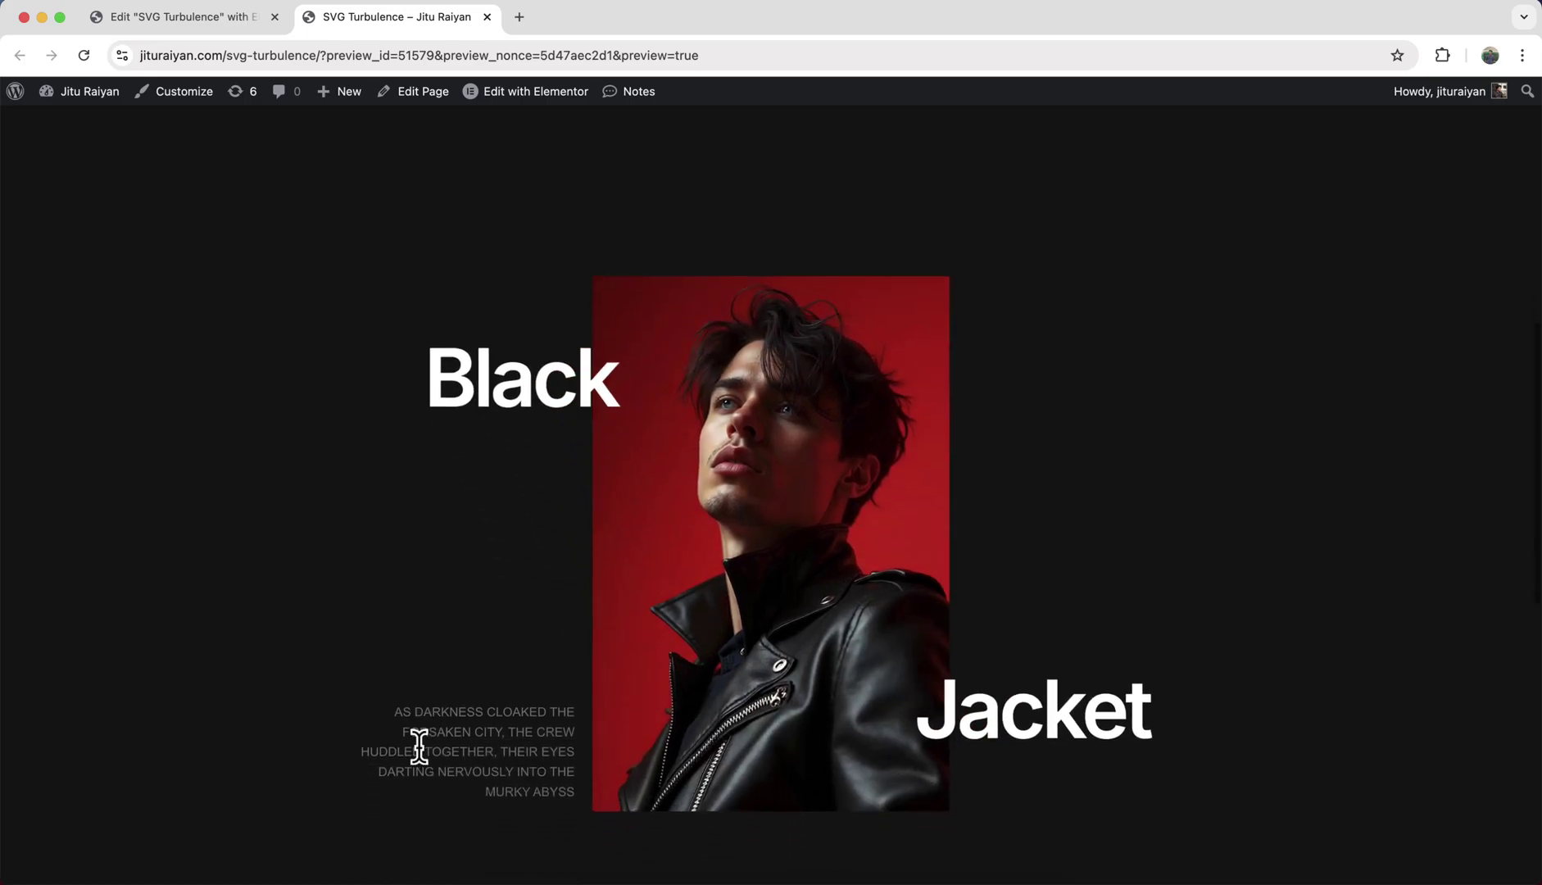
scroll(420, 750, "up", 5)
scroll(420, 750, "down", 4)
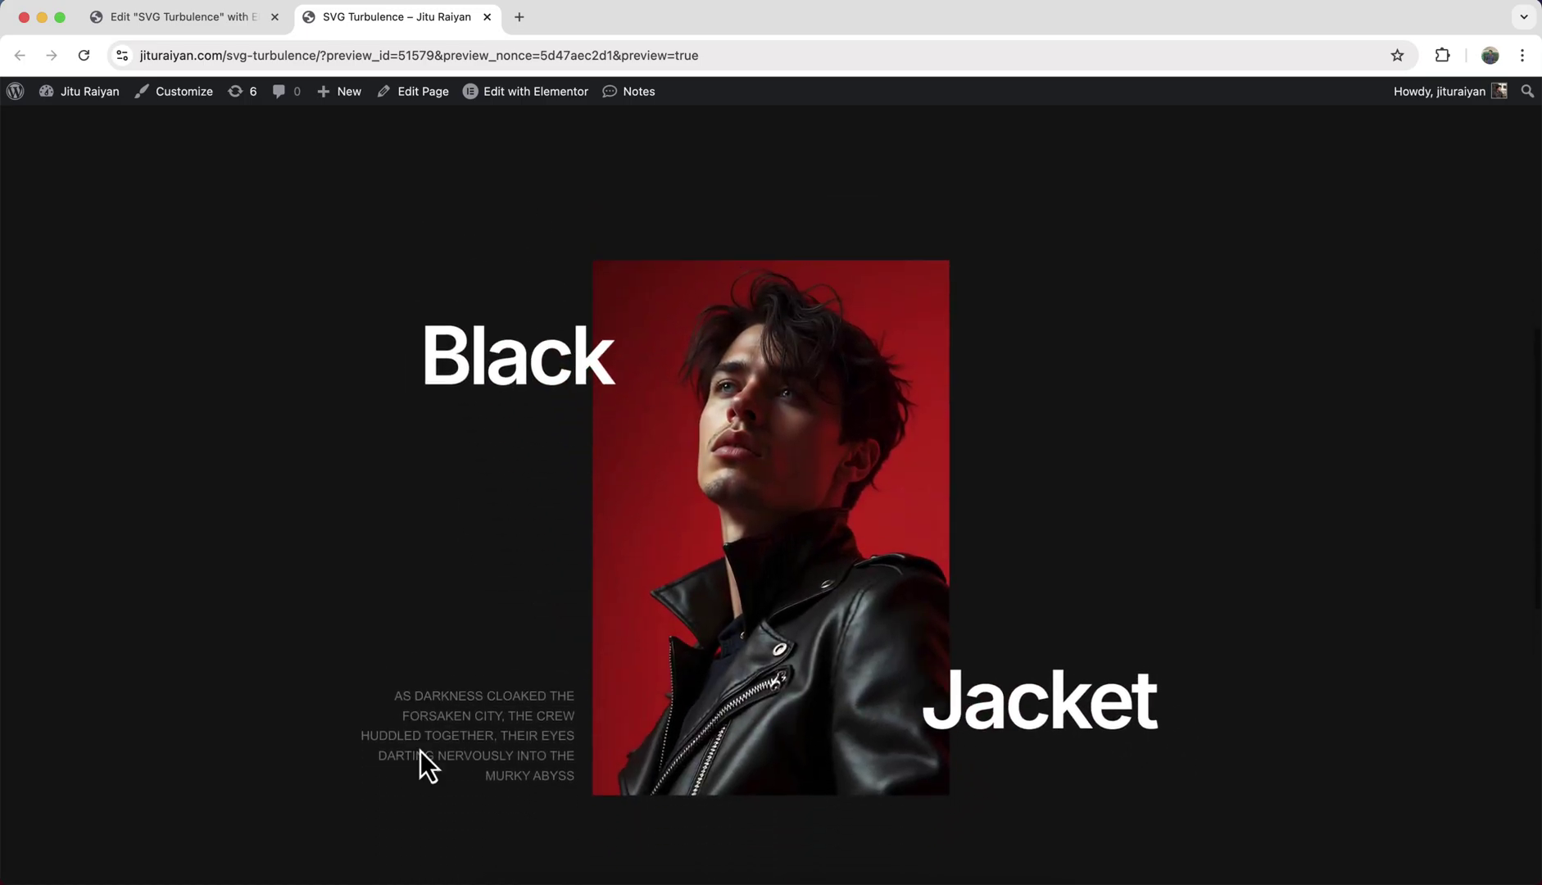
key("super+1")
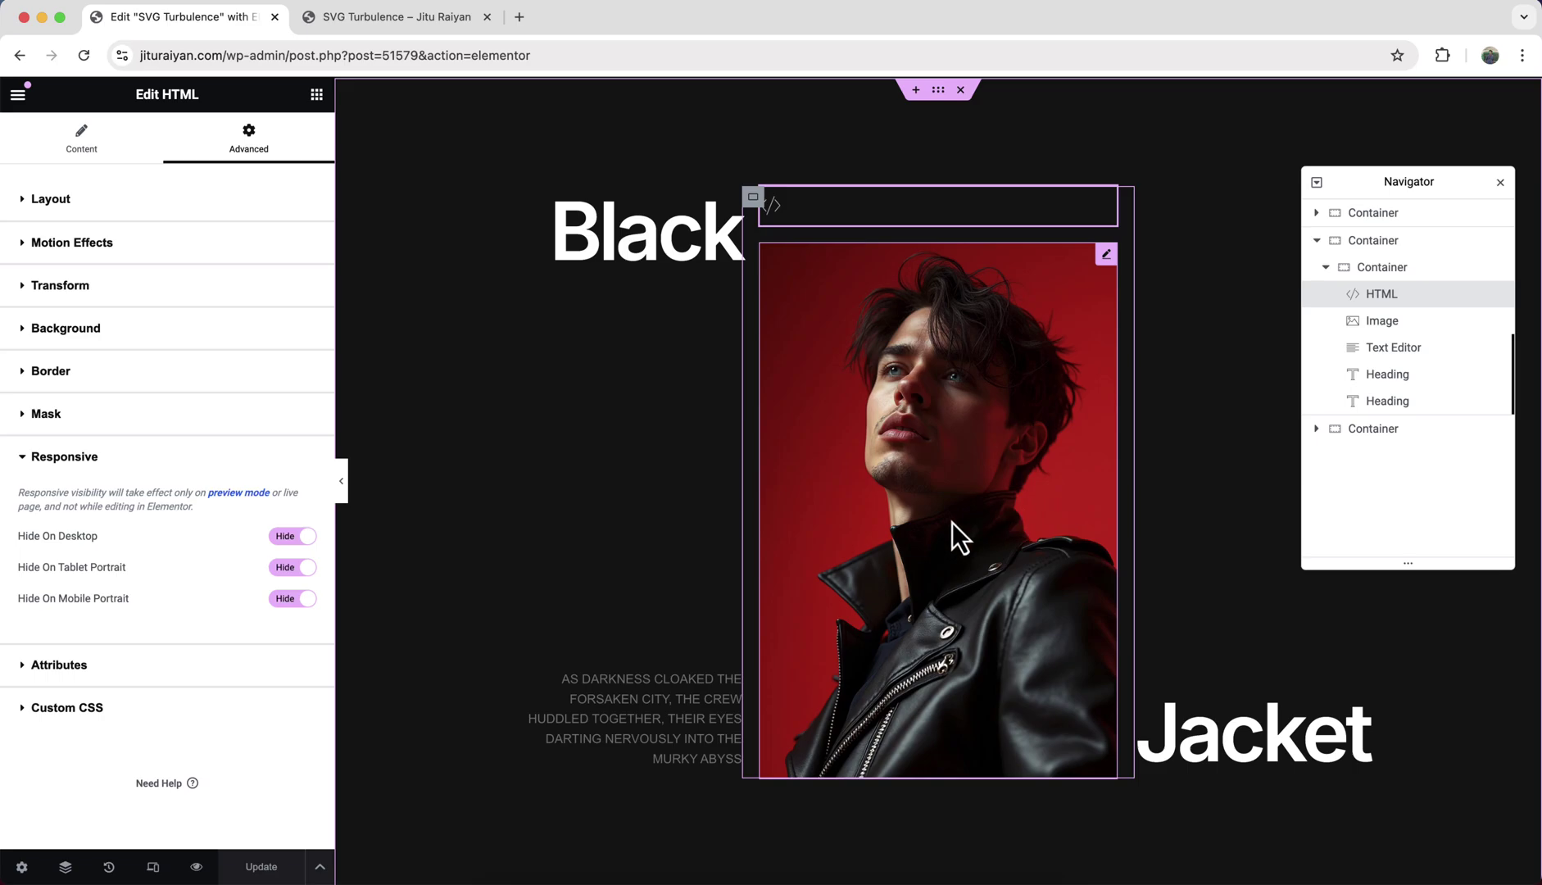
Turn on Responsive Mode and switch the canvas to the Tablet layout
left_click(156, 867)
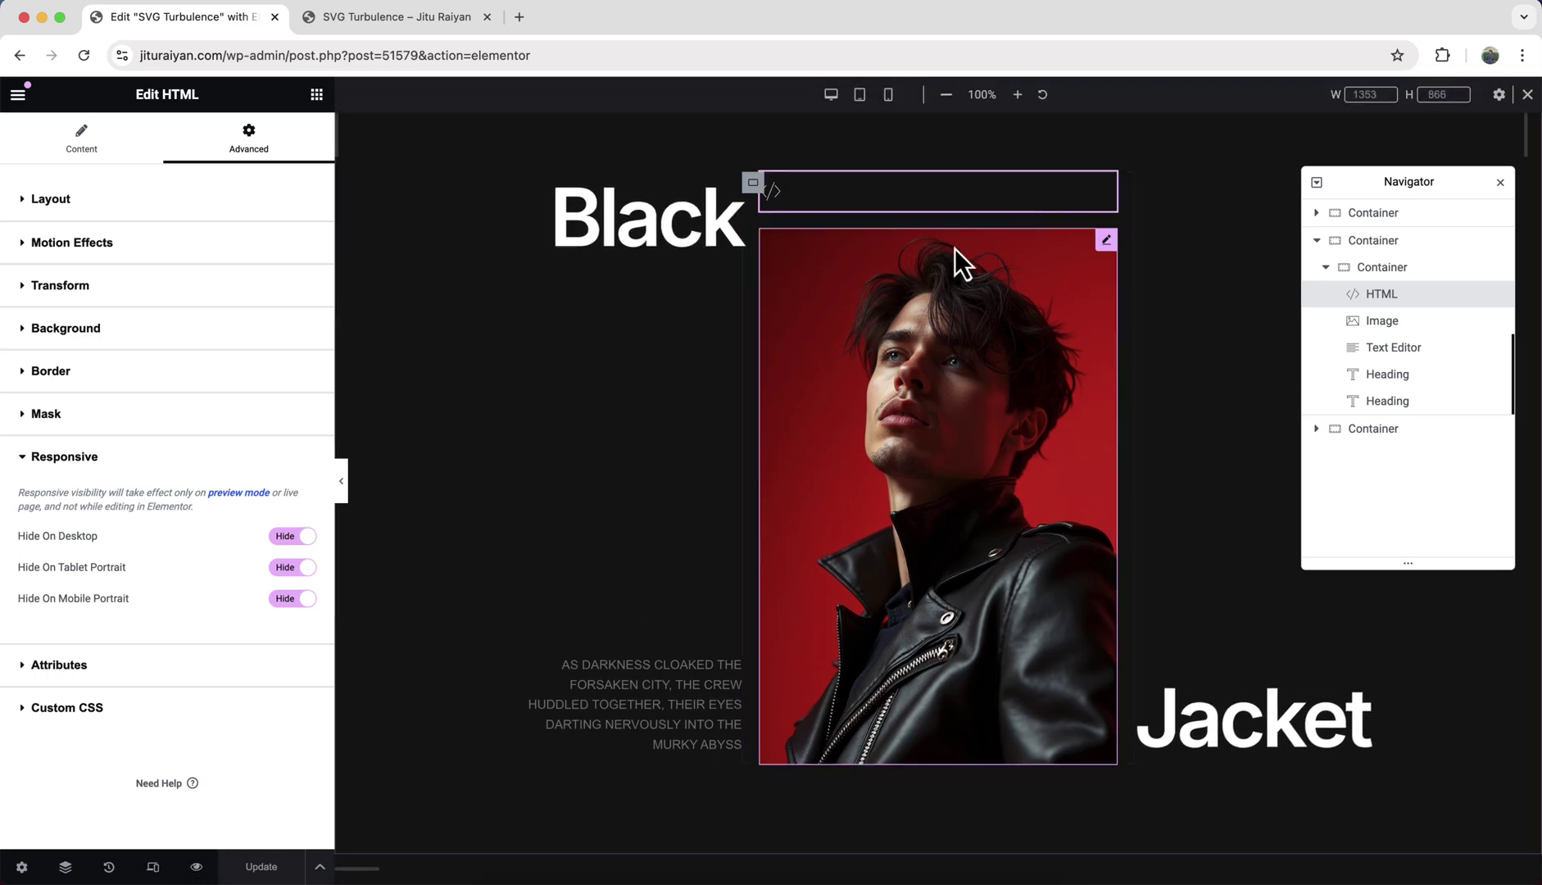
left_click(859, 95)
scroll(894, 318, "up", 1)
scroll(895, 318, "up", 5)
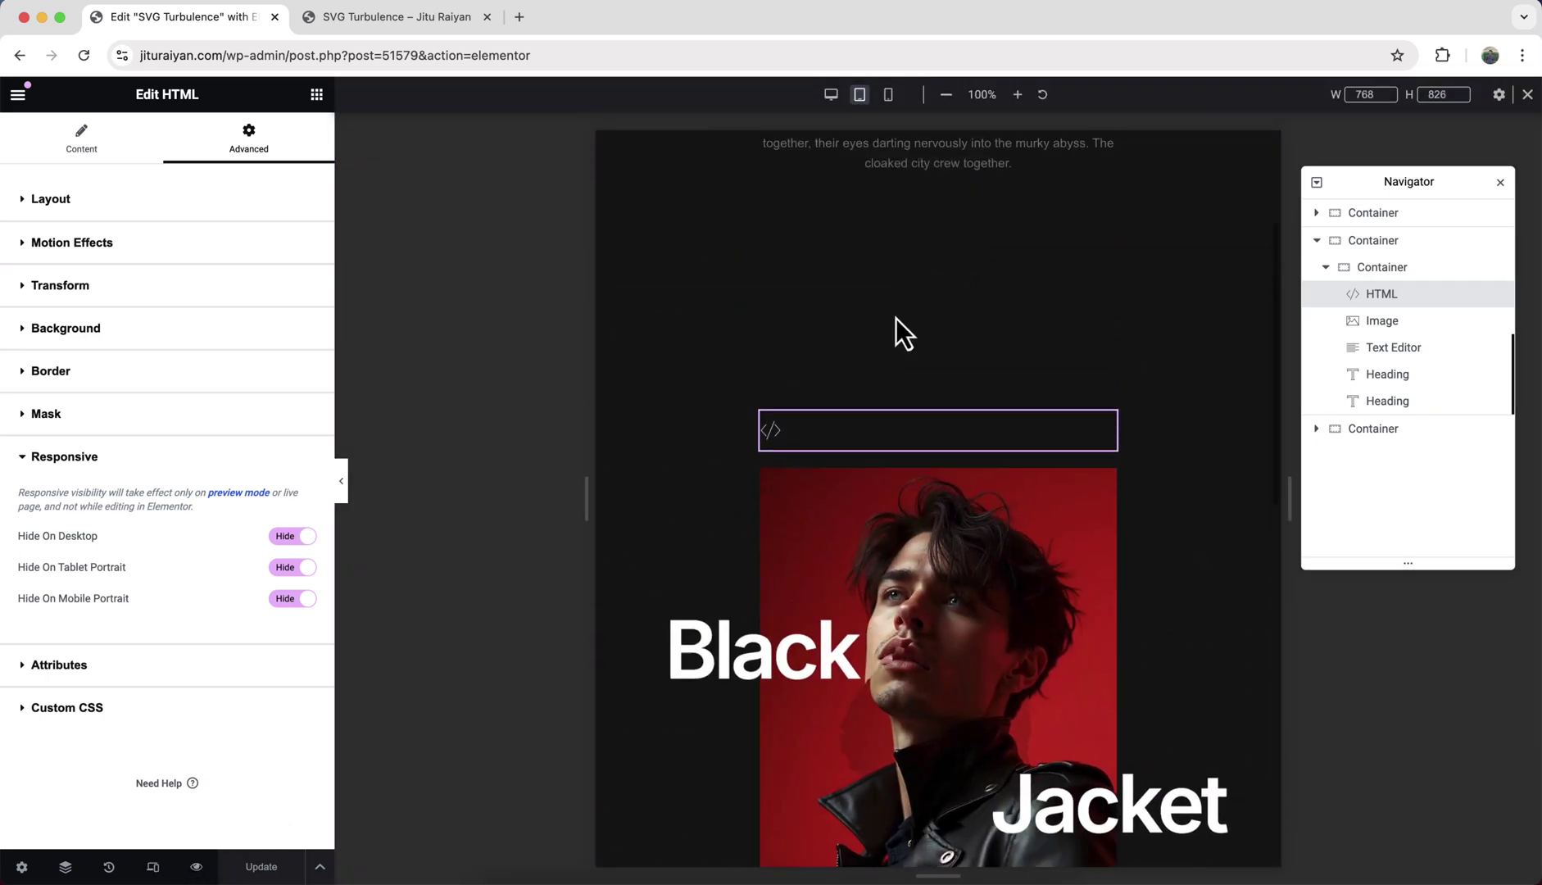
scroll(894, 318, "down", 3)
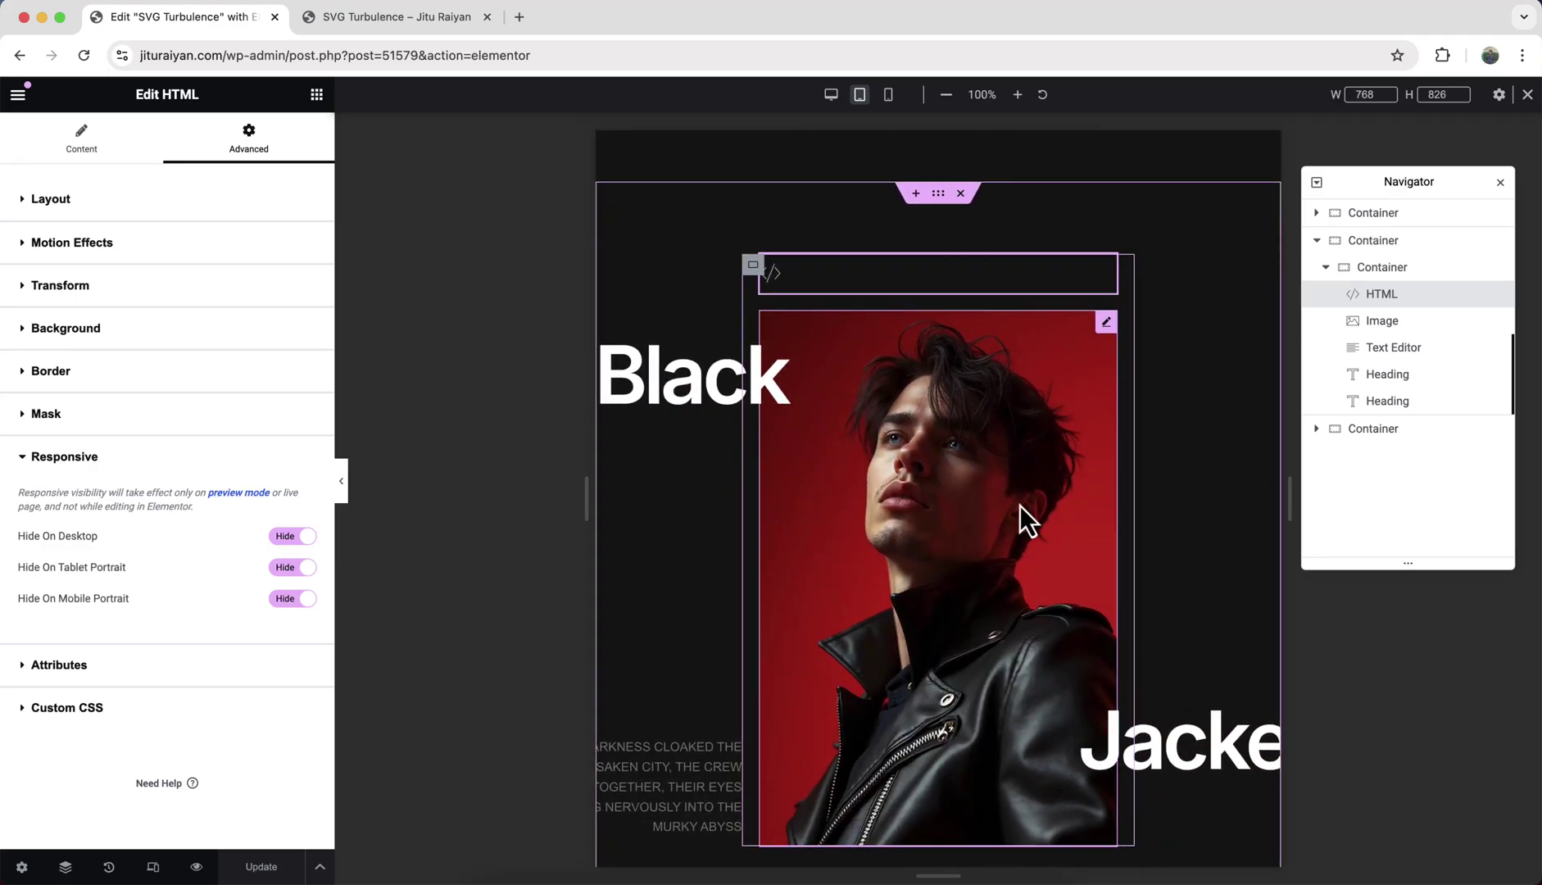
Resize the jacket image on tablet to 300 px wide and 450 px tall, then save with Update
left_click(1107, 322)
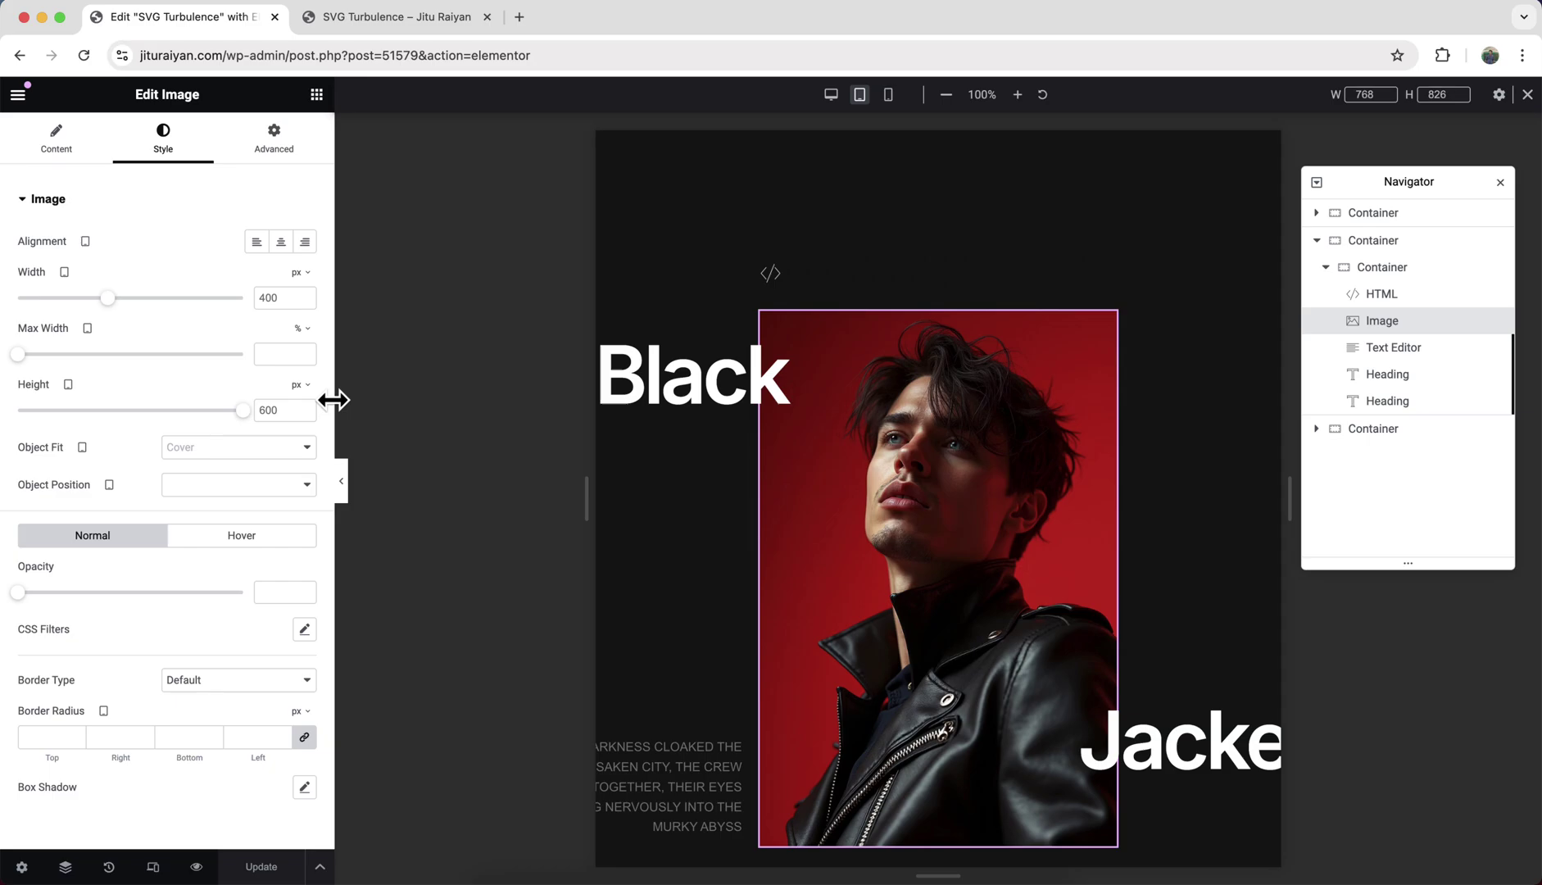
double_click(280, 298)
type("300")
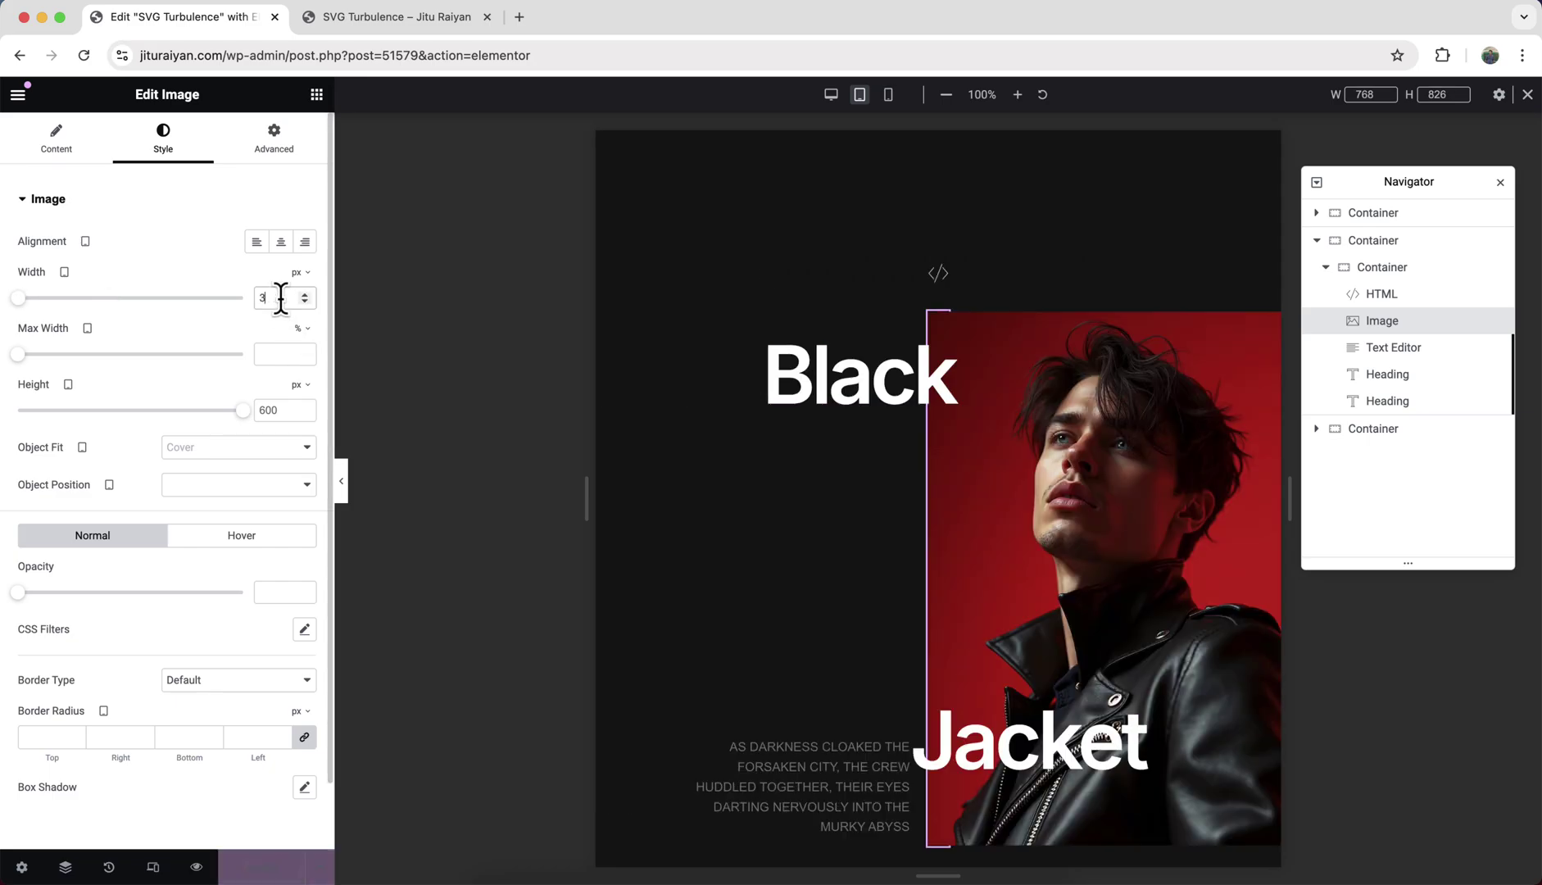
double_click(265, 410)
type("40")
type("0")
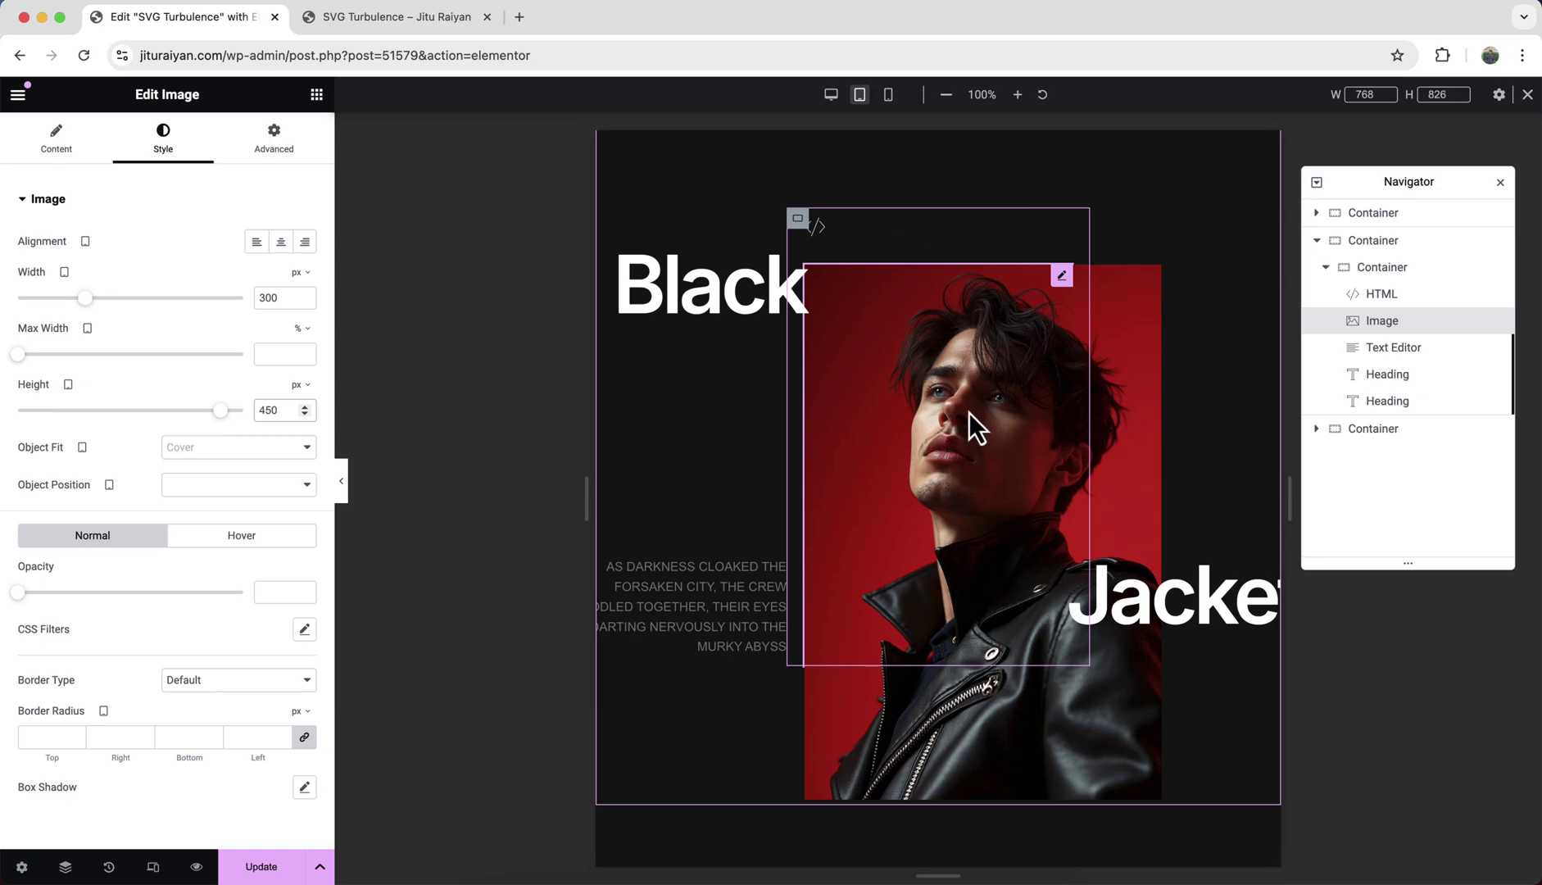
left_click(287, 873)
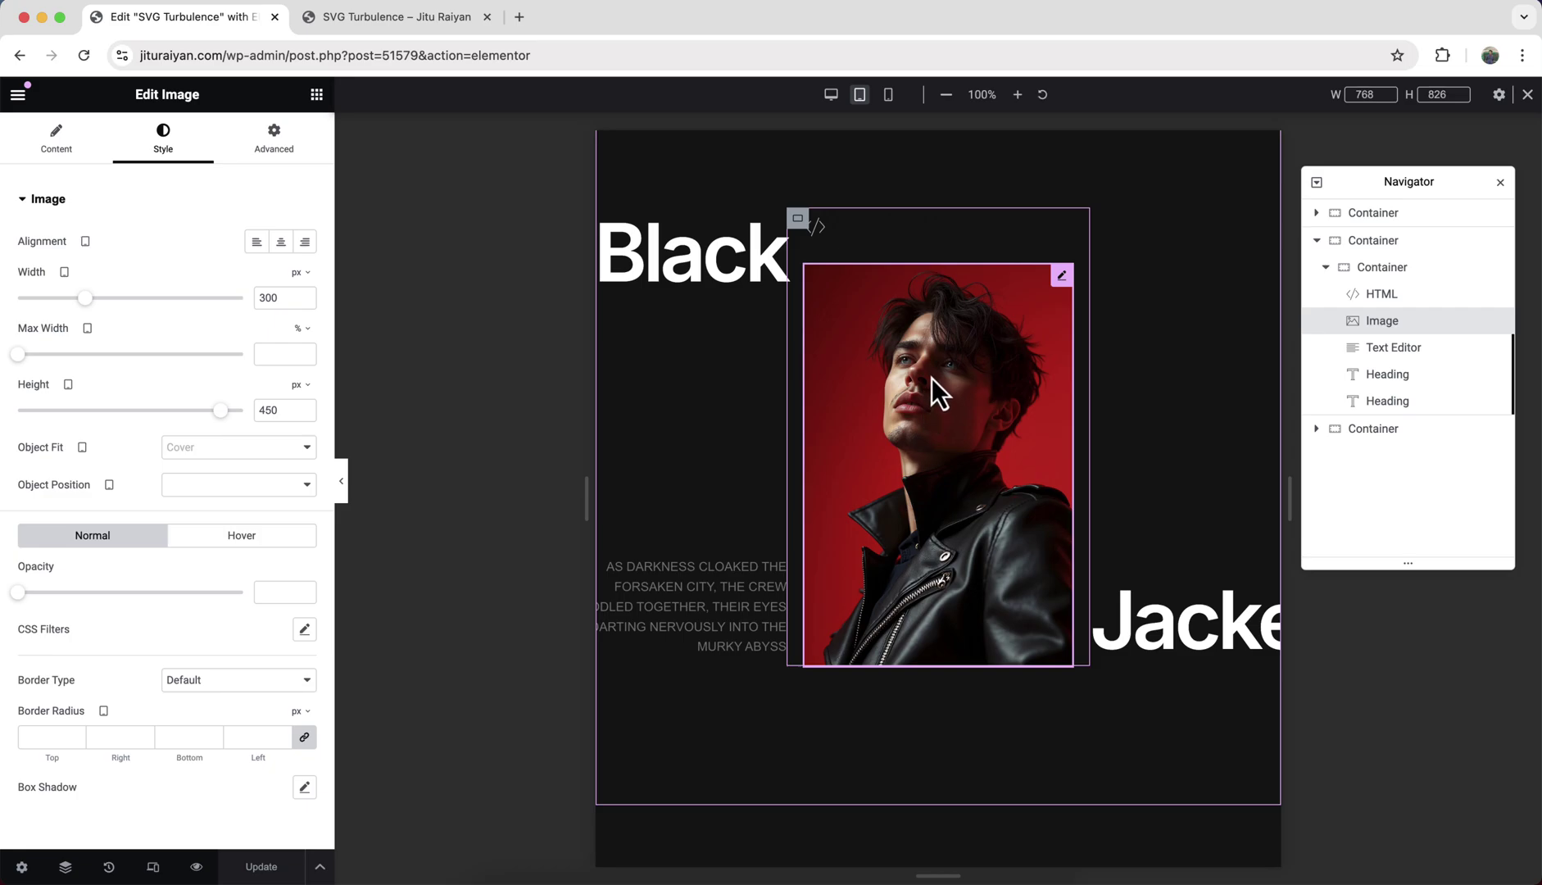
Set the Black and Jacket headings' tablet typography size to 65 px
left_click(762, 259)
left_click(164, 141)
left_click(303, 316)
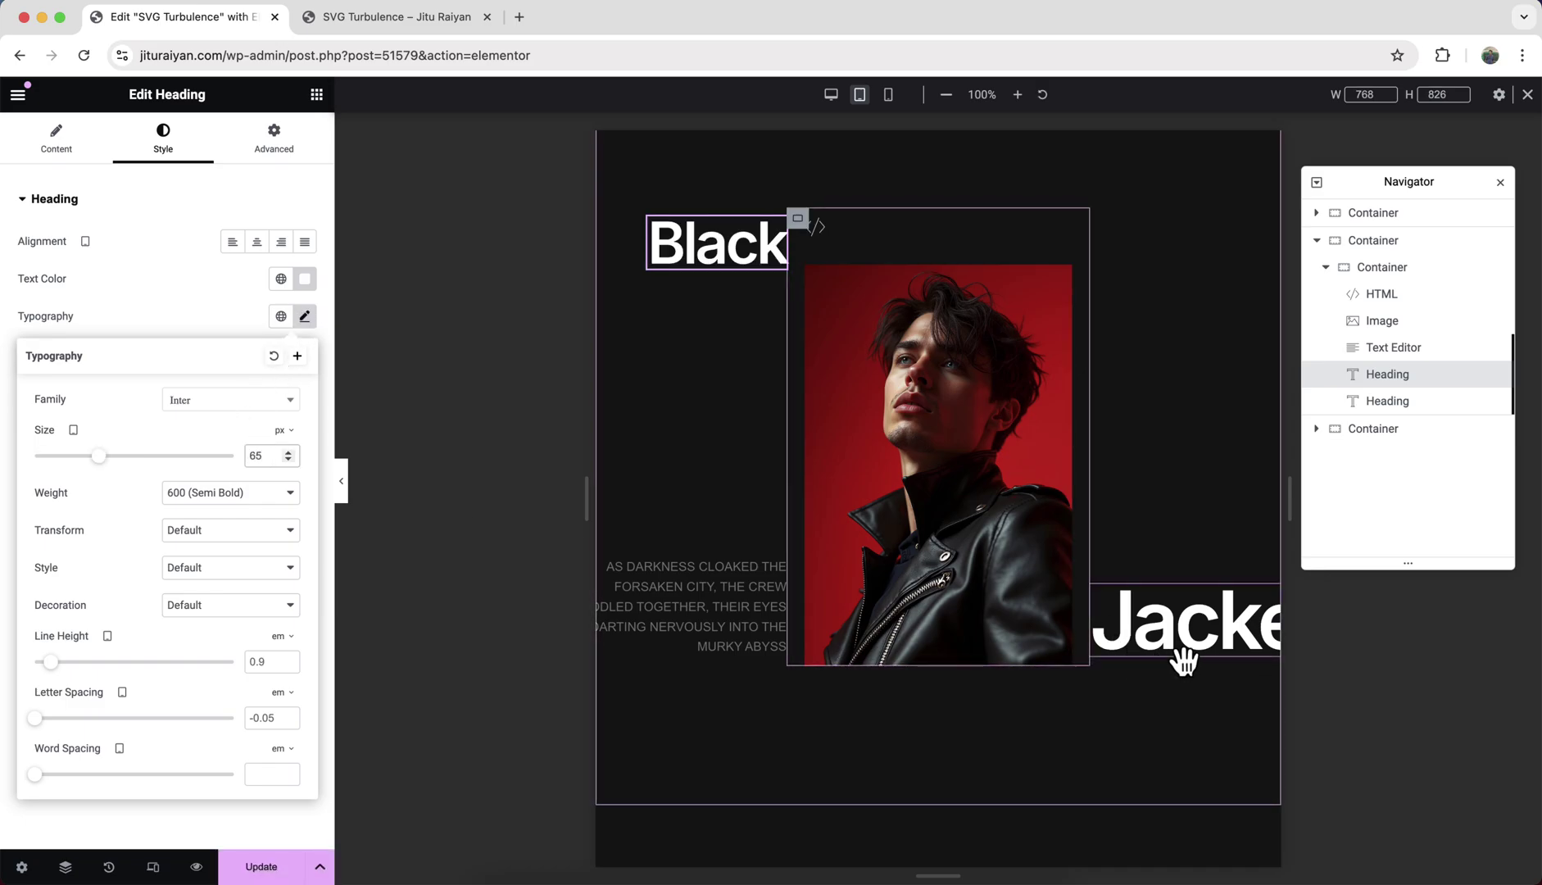
left_click(1180, 647)
left_click(163, 139)
left_click(304, 317)
double_click(261, 455)
type("65")
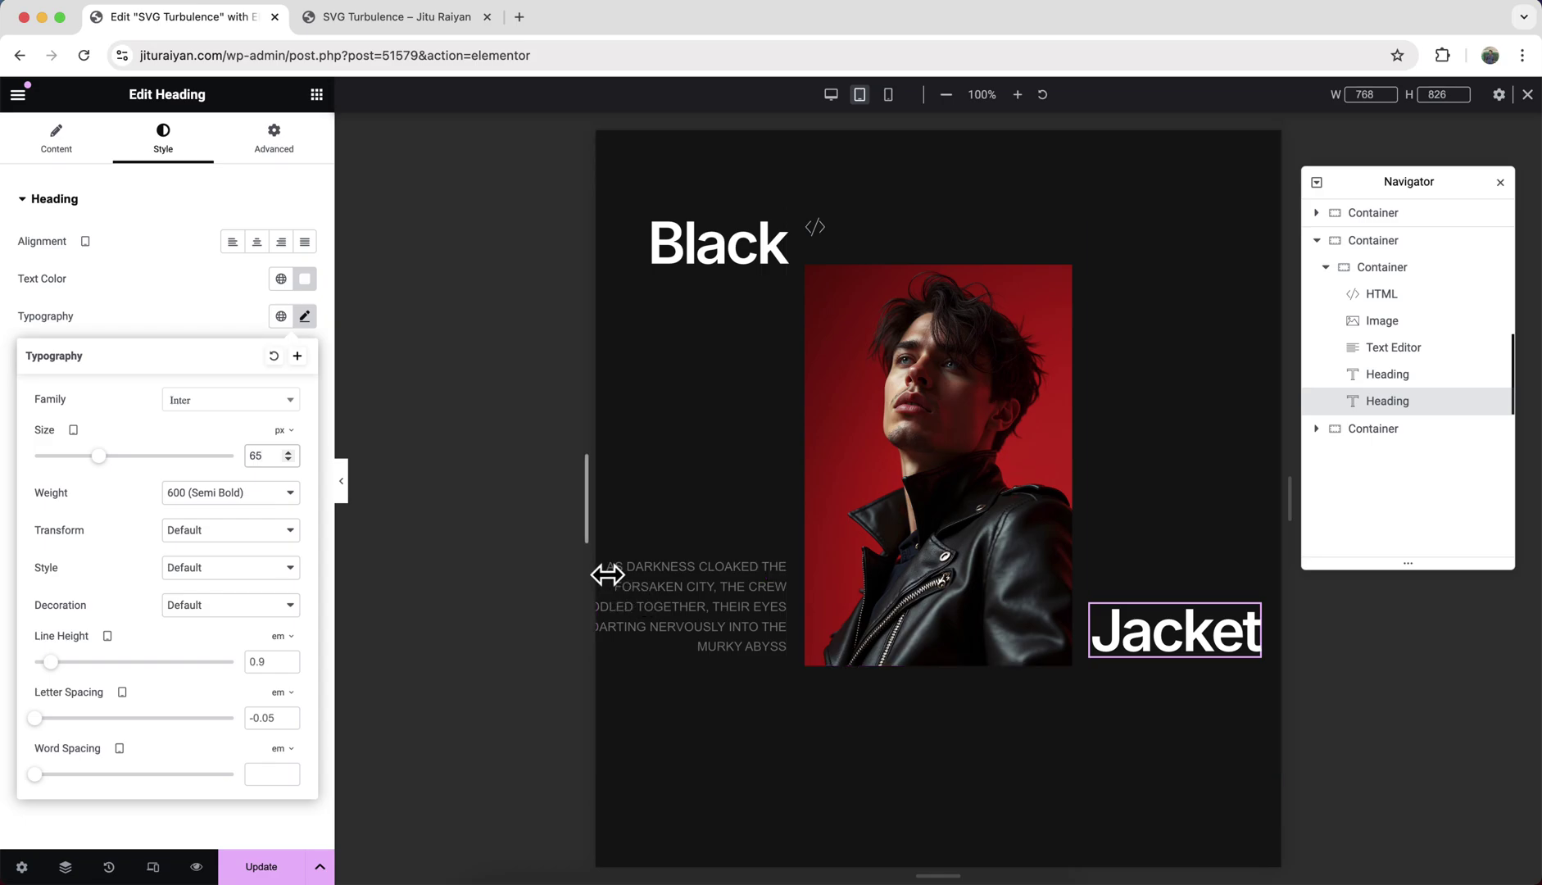
Give the paragraph a 200 px custom width and 13 px text size on tablet
left_click(693, 614)
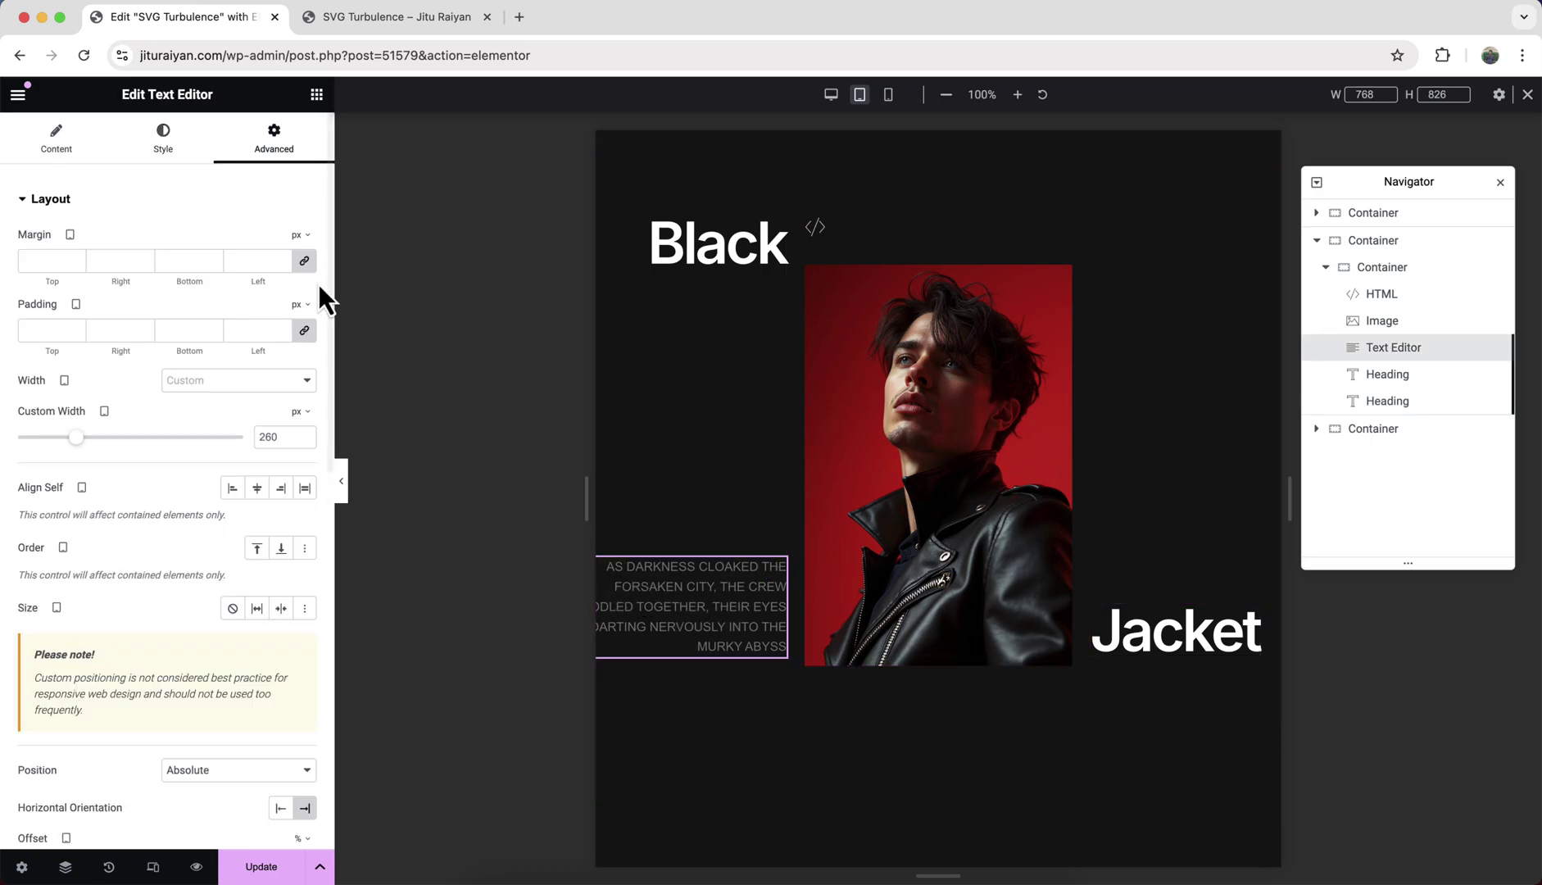
double_click(267, 437)
type("200")
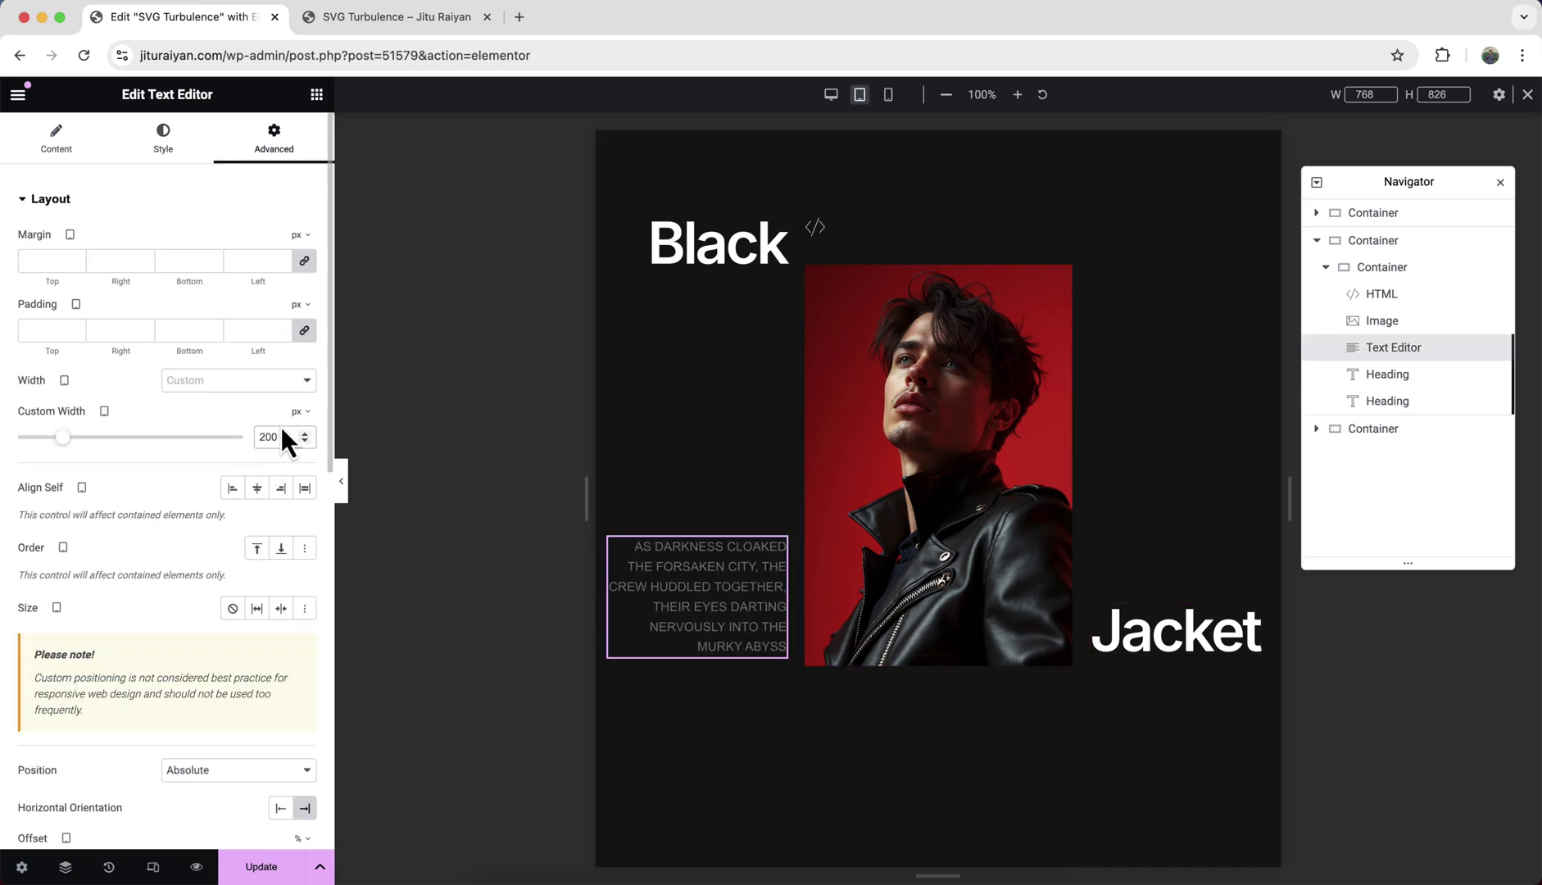
left_click(167, 141)
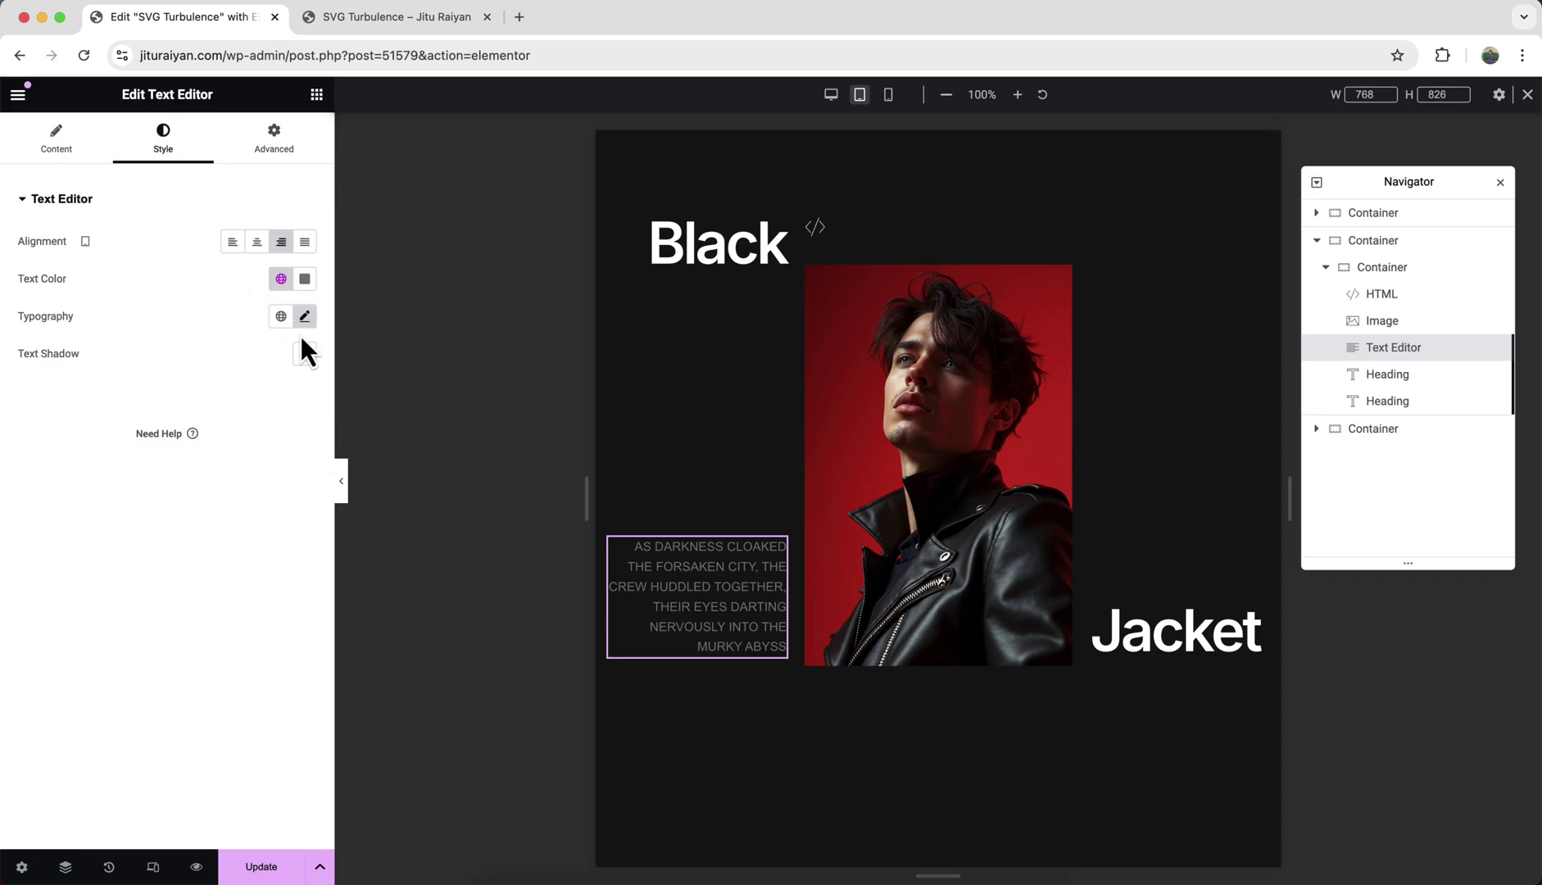
left_click(304, 317)
double_click(268, 453)
type("13")
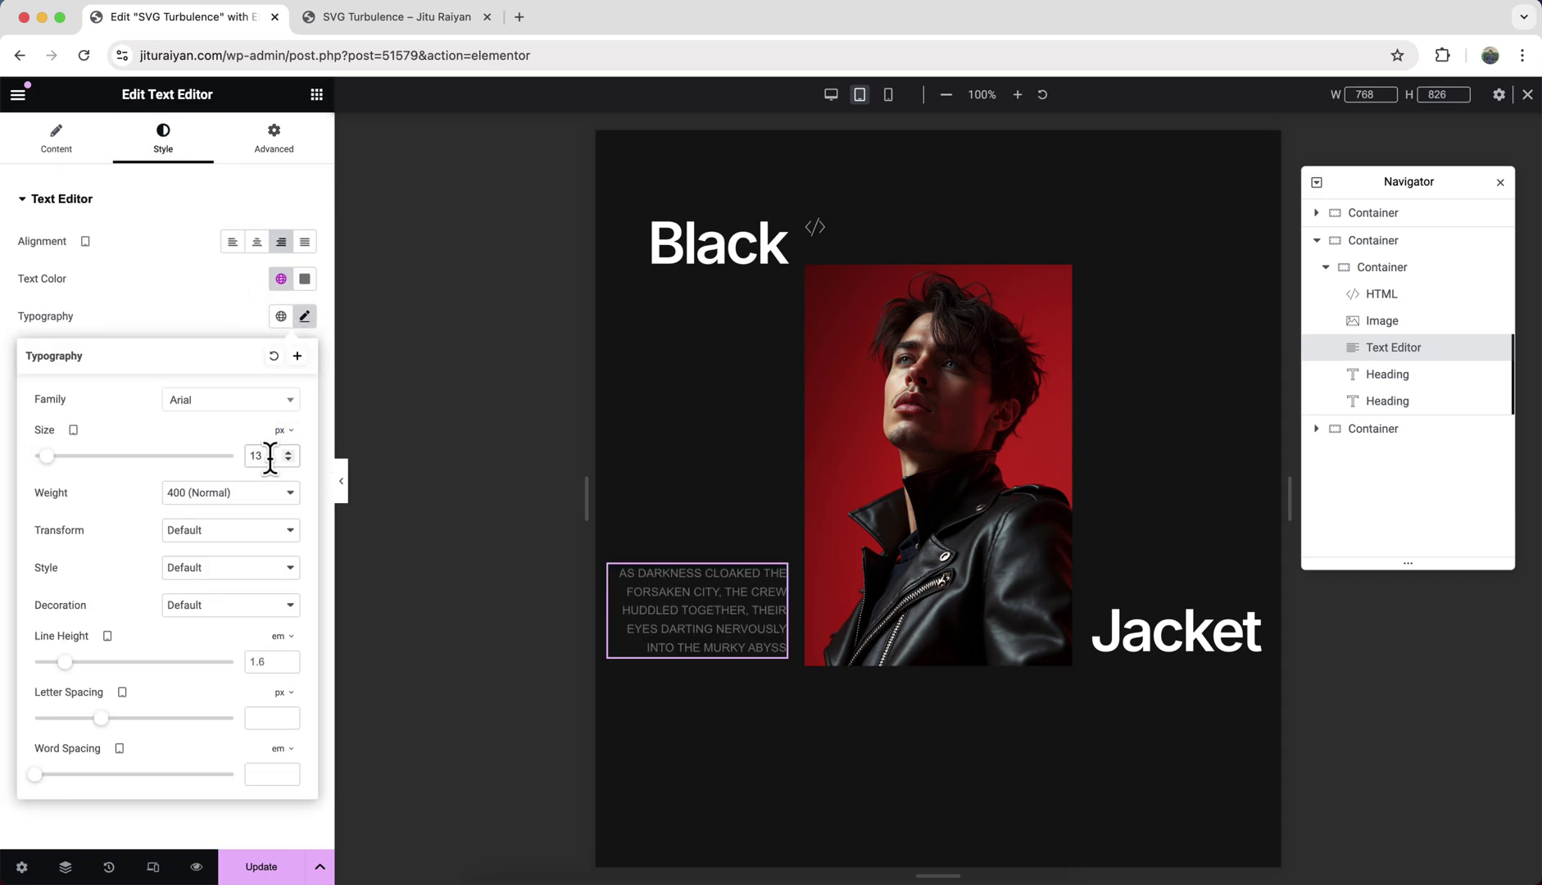
left_click(351, 492)
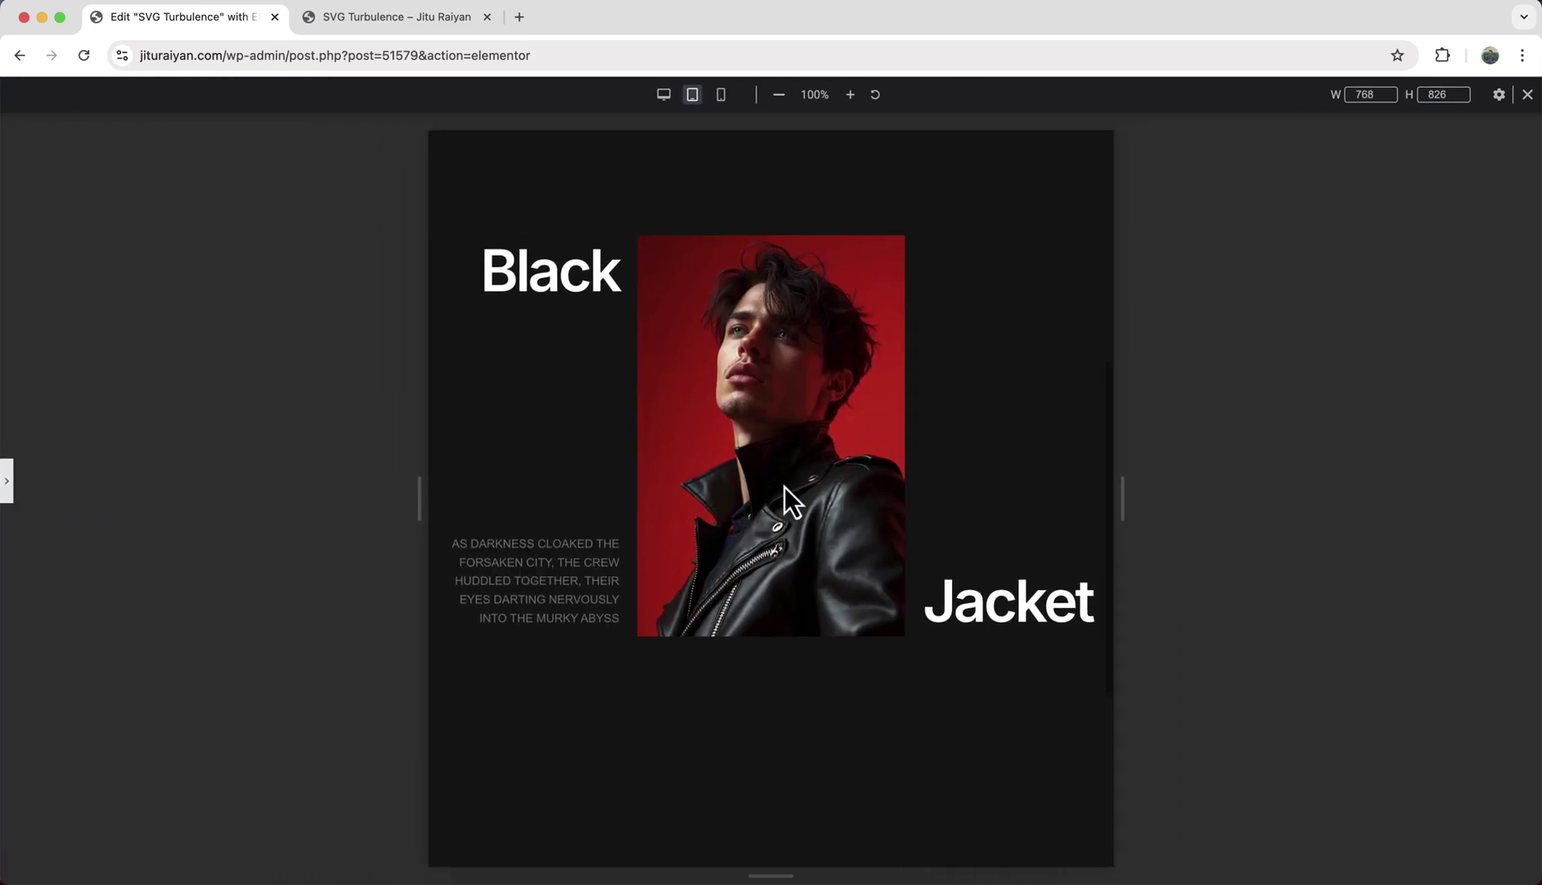
In Mobile view, use the Navigator to move Black above the image and Jacket above the paragraph
left_click(721, 94)
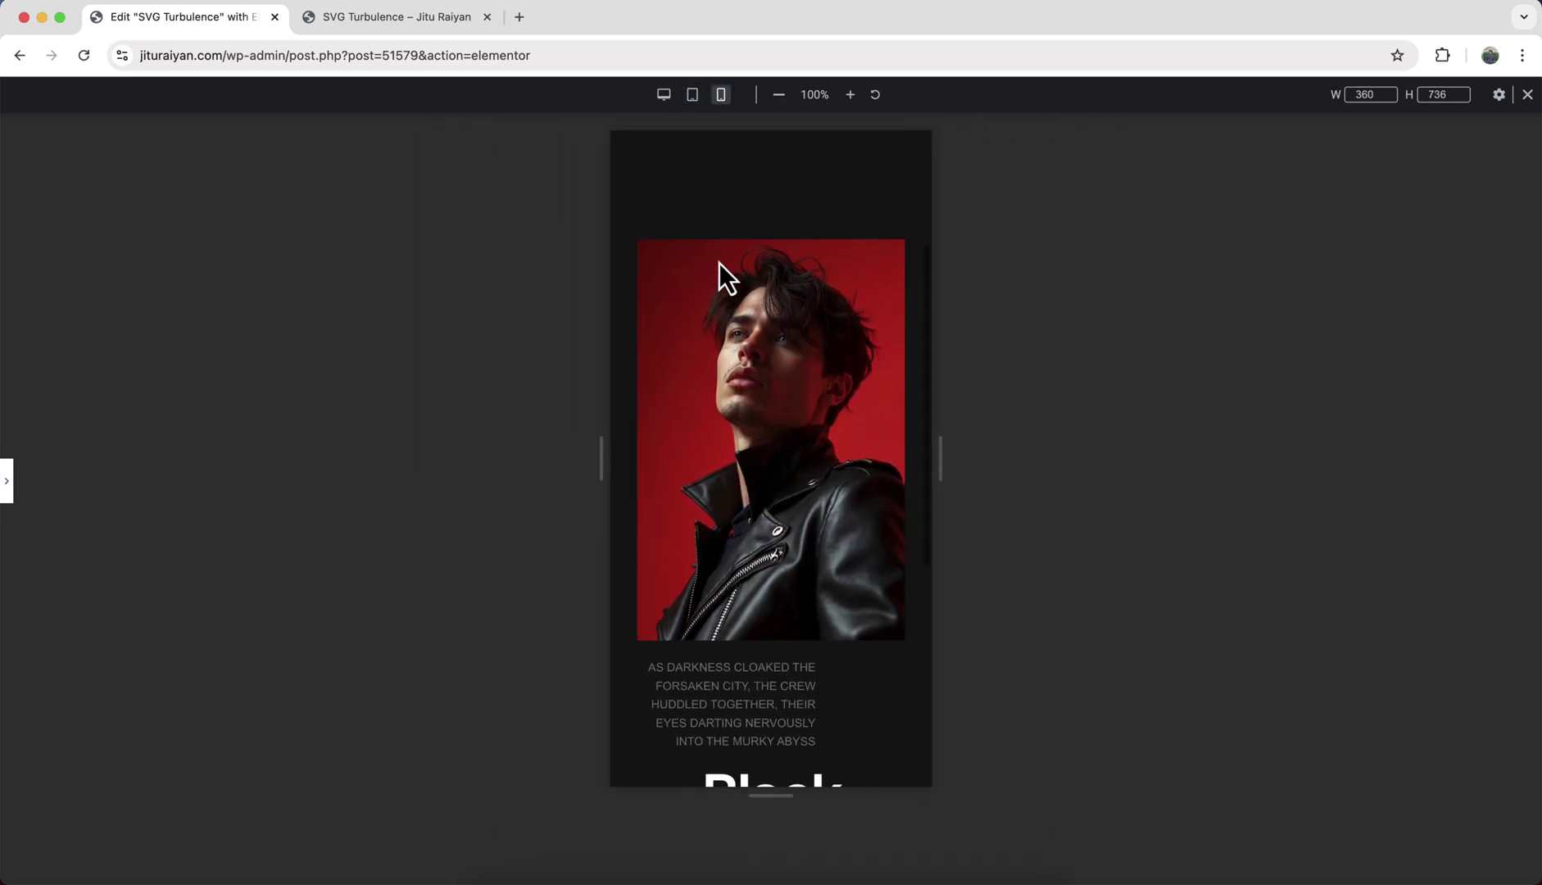
left_click(6, 481)
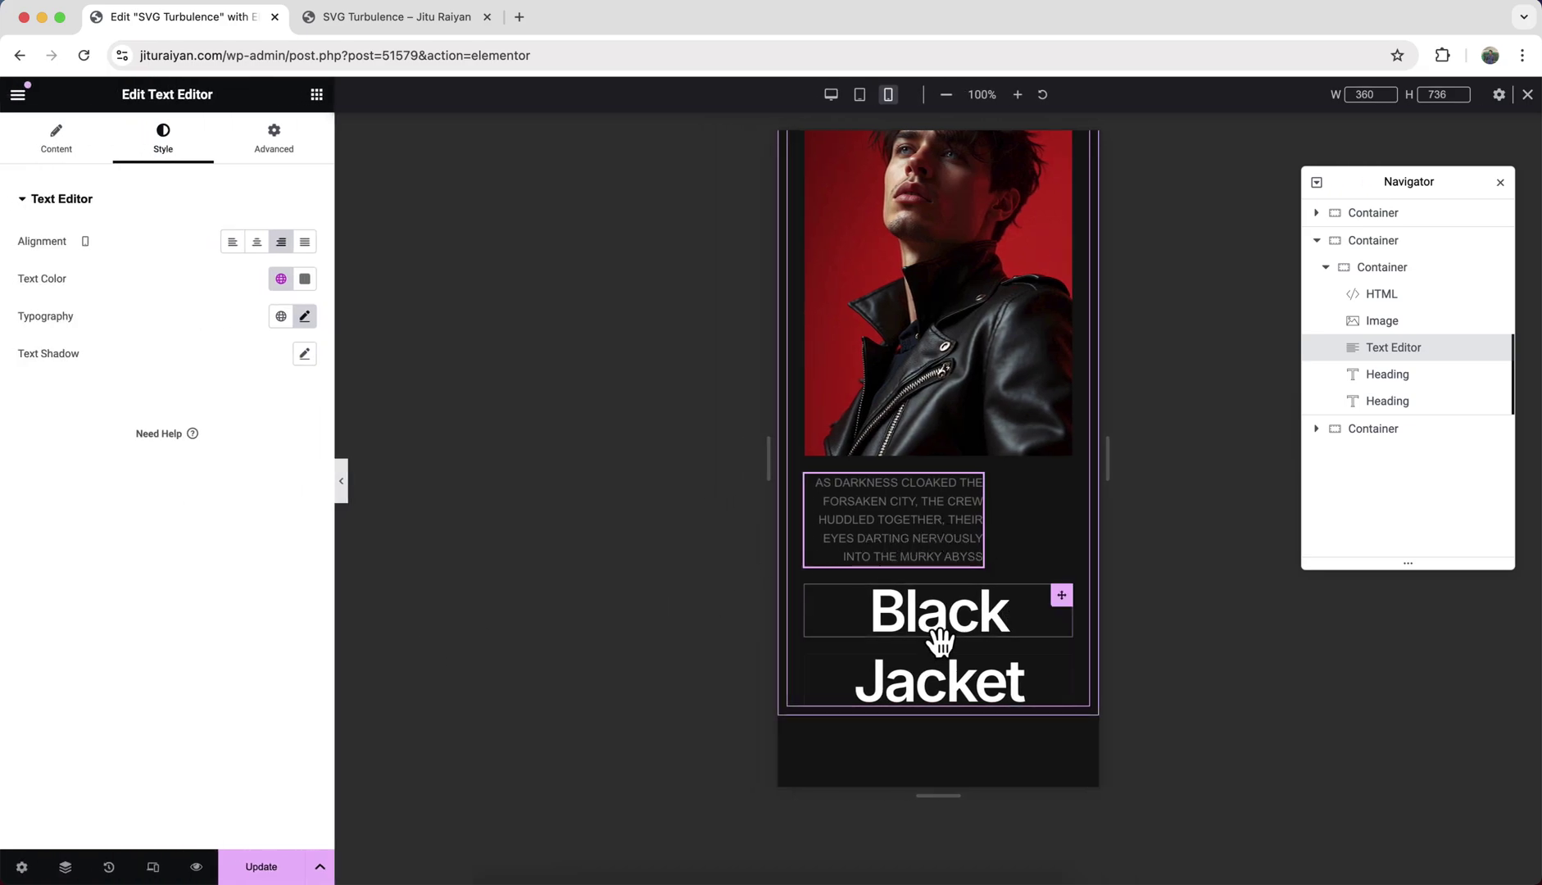
scroll(950, 626, "up", 3)
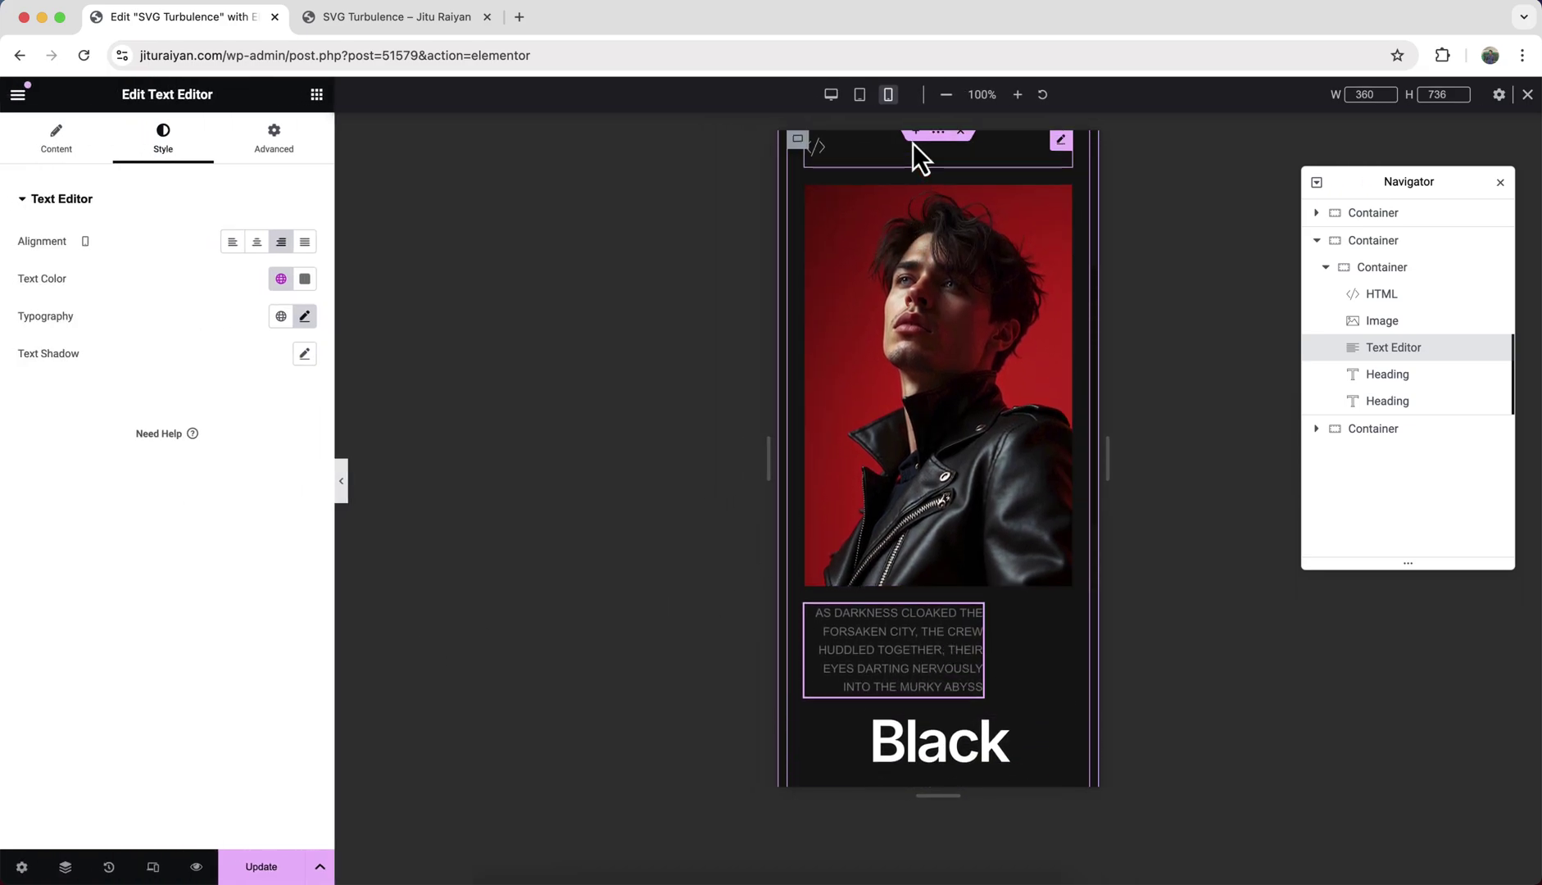
scroll(912, 143, "up", 3)
scroll(925, 285, "down", 1)
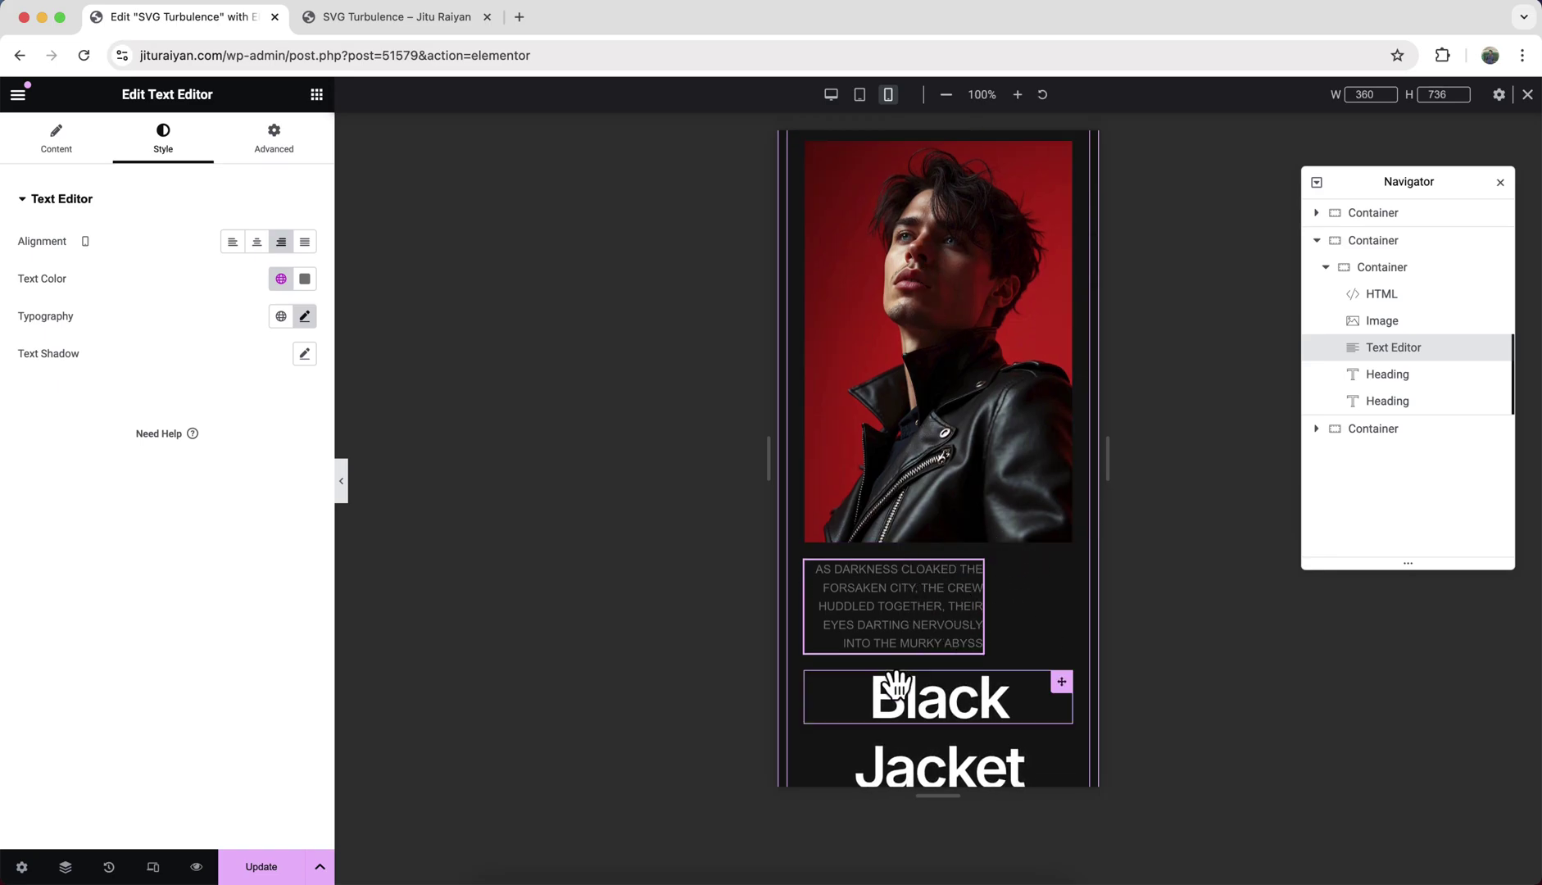
left_click_drag(1401, 377, 1407, 320)
left_click_drag(1399, 410, 1400, 374)
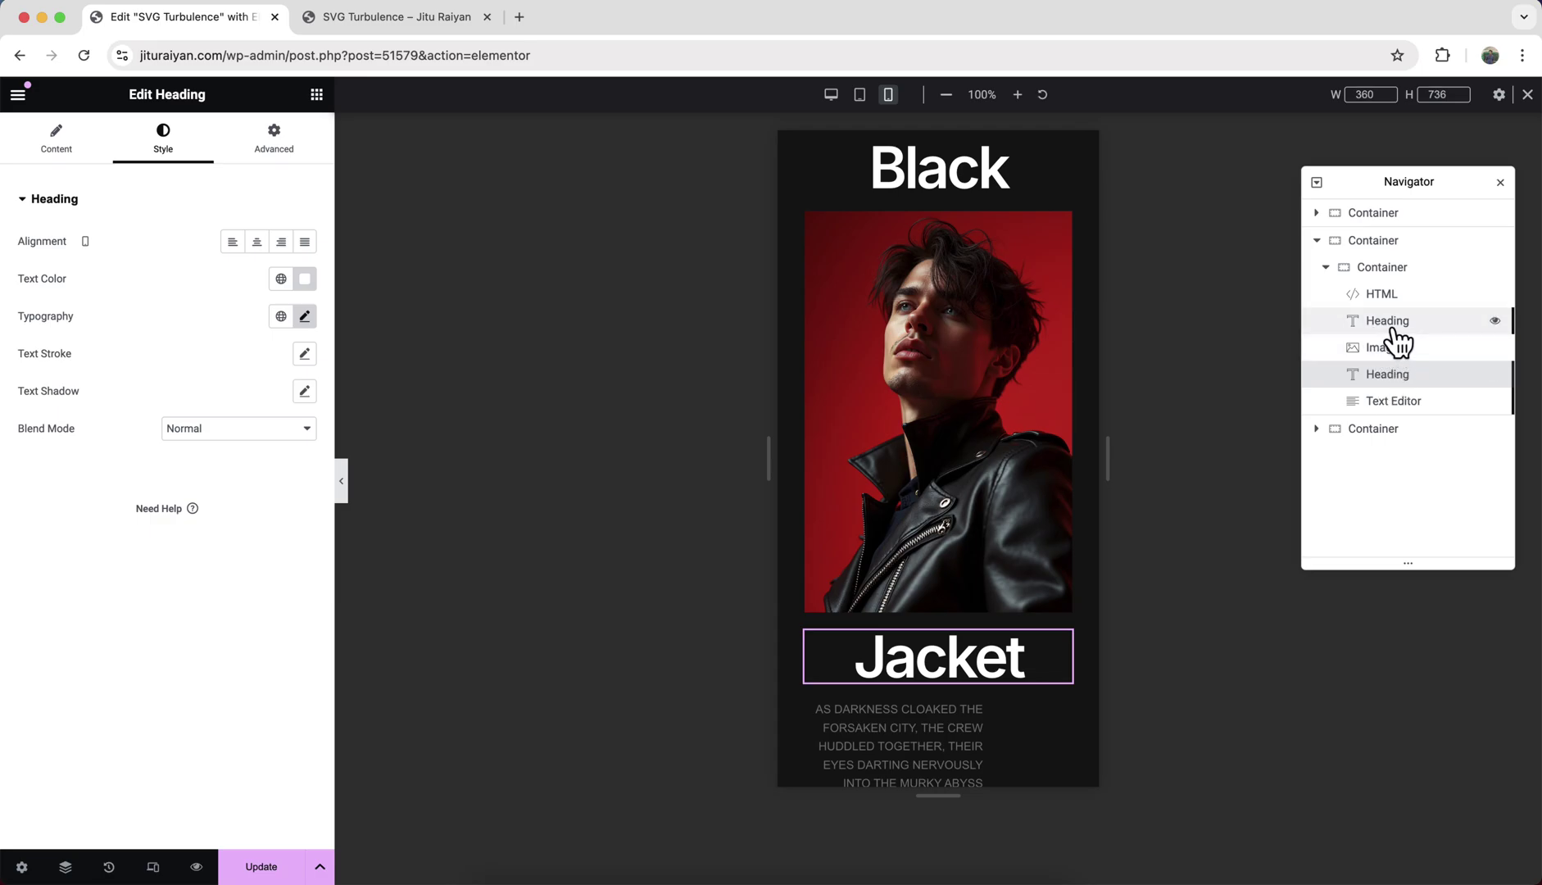
On mobile, widen the caption paragraph to 300 px and centre its text
left_click(1364, 378)
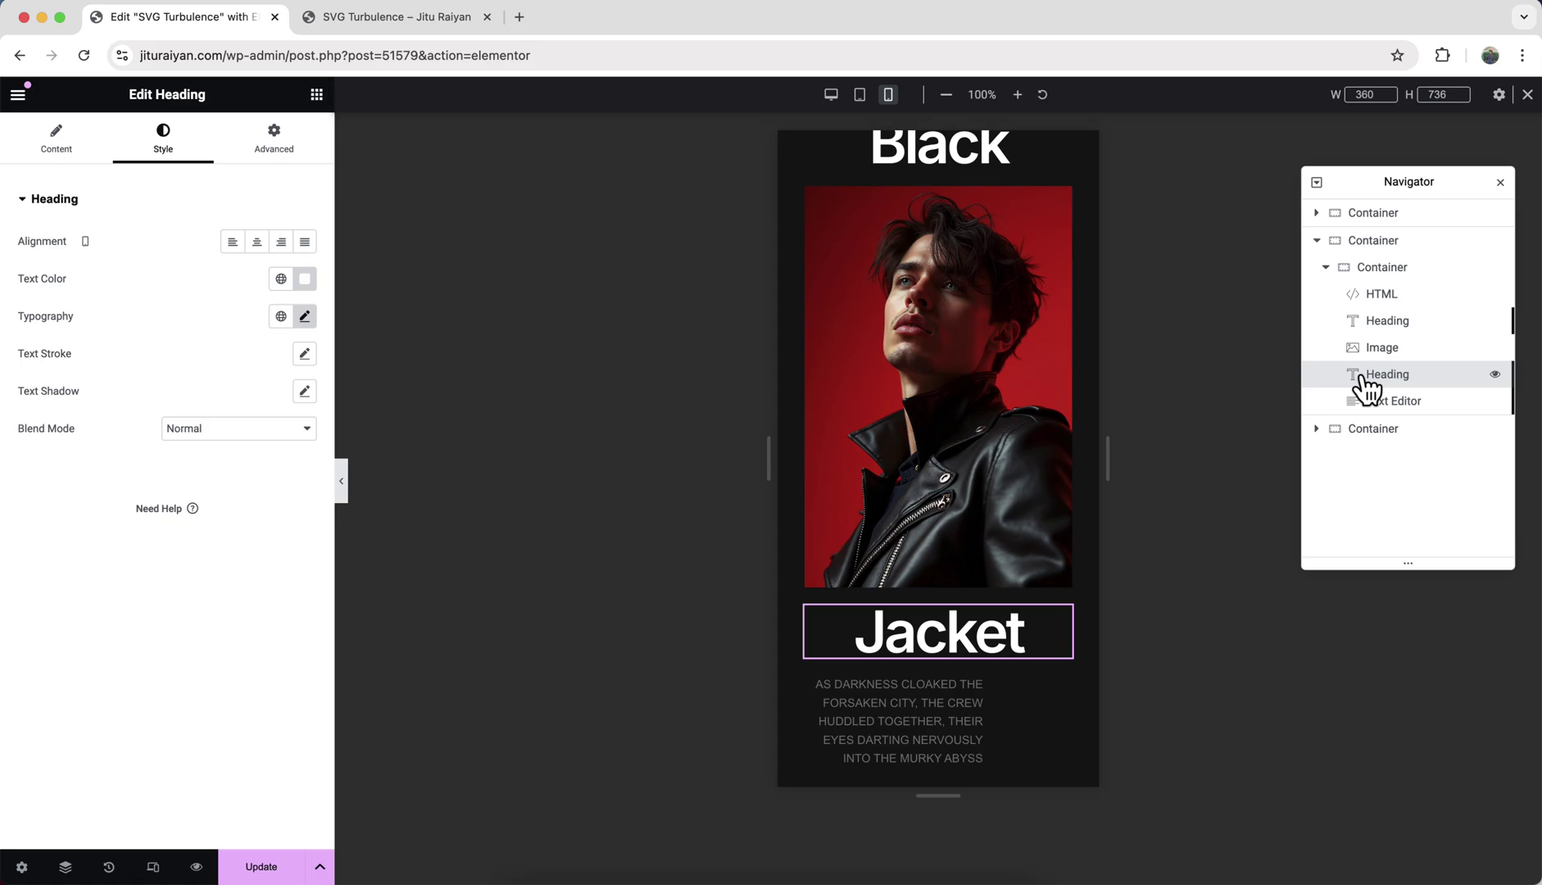
scroll(950, 630, "down", 3)
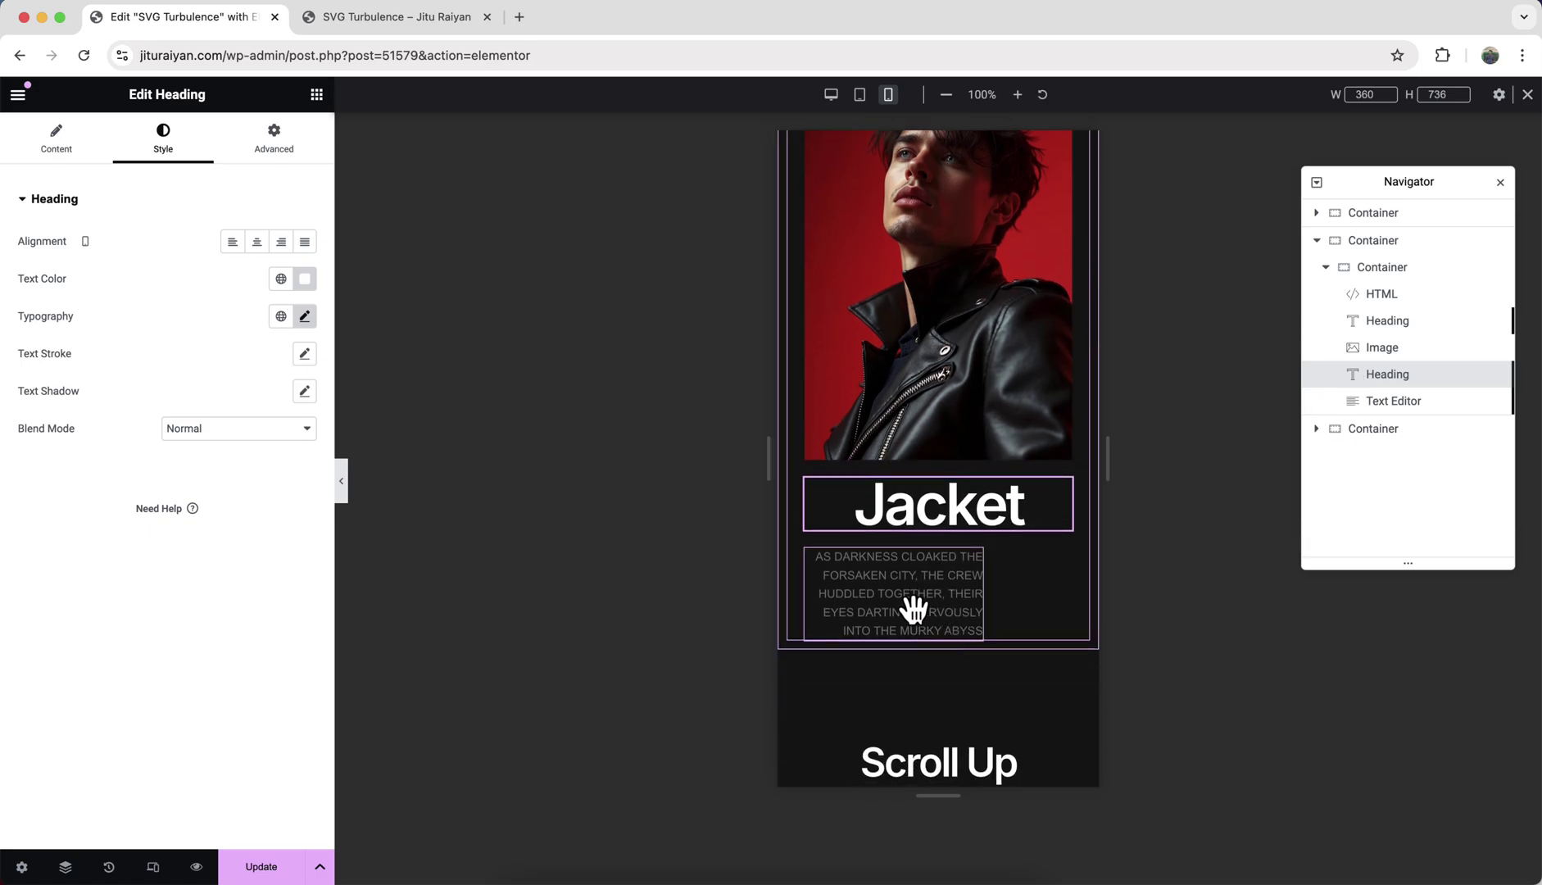
left_click(913, 610)
left_click(295, 147)
double_click(287, 436)
type("300")
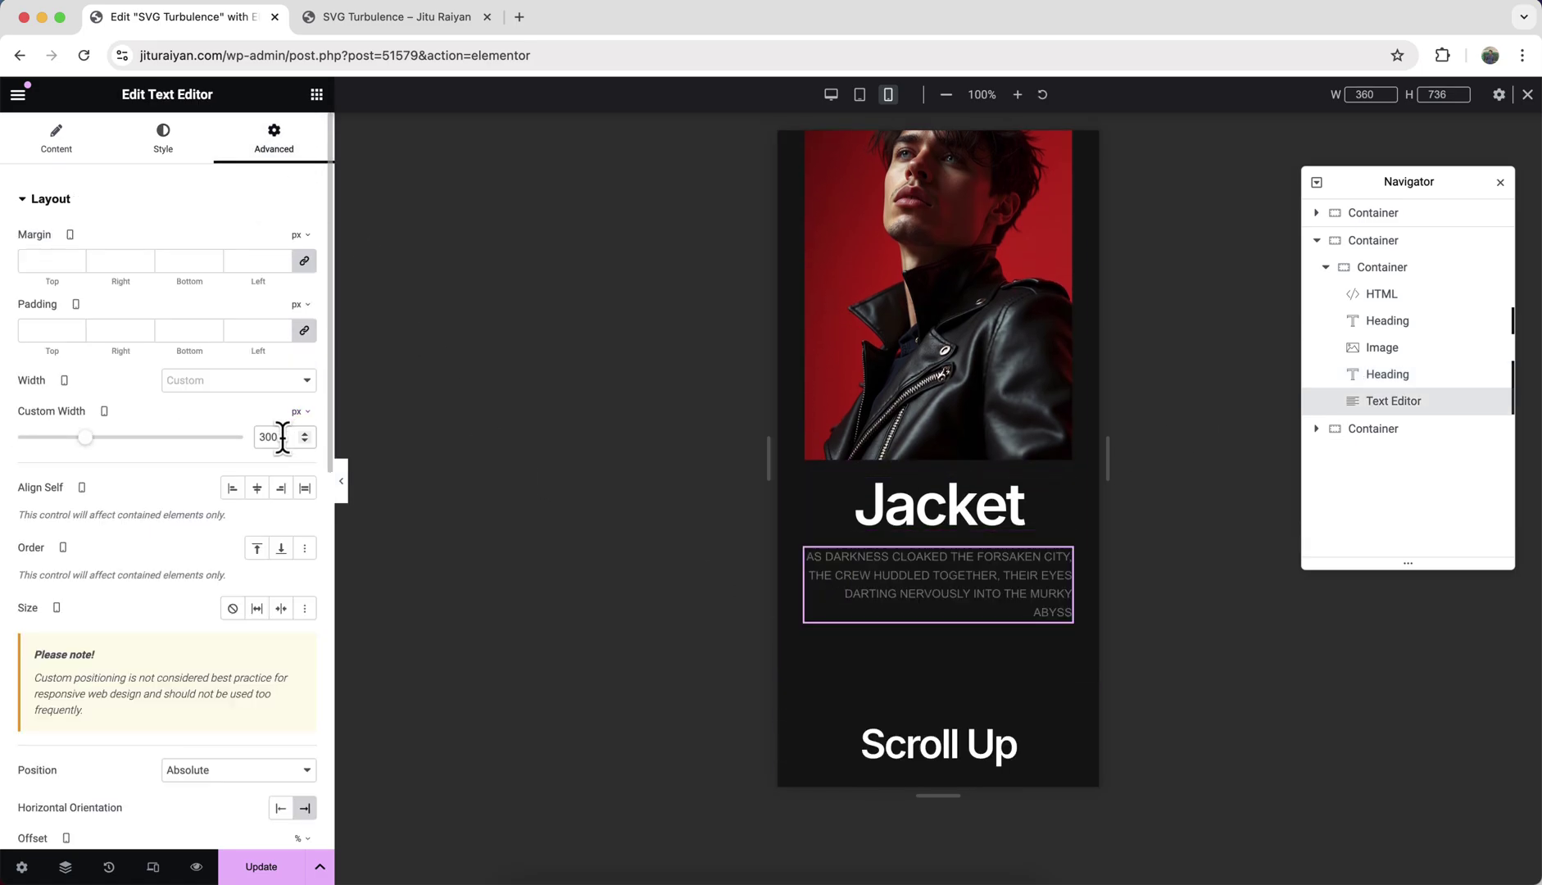
left_click(163, 140)
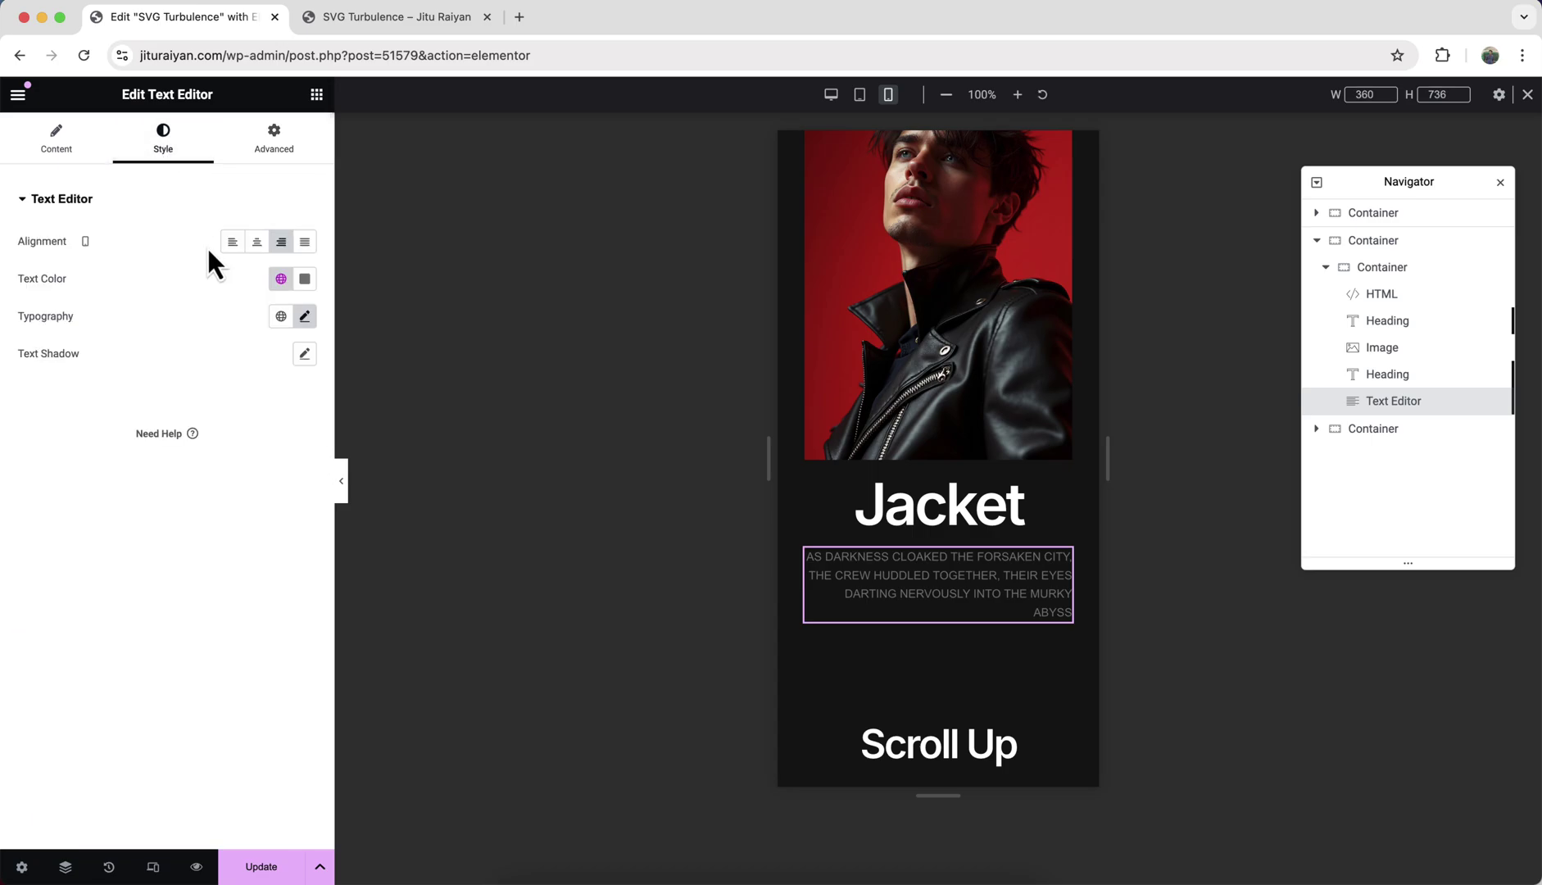
left_click(256, 243)
Apply a smaller font size to the Black heading and set the Jacket heading to 45 px
scroll(974, 739, "up", 3)
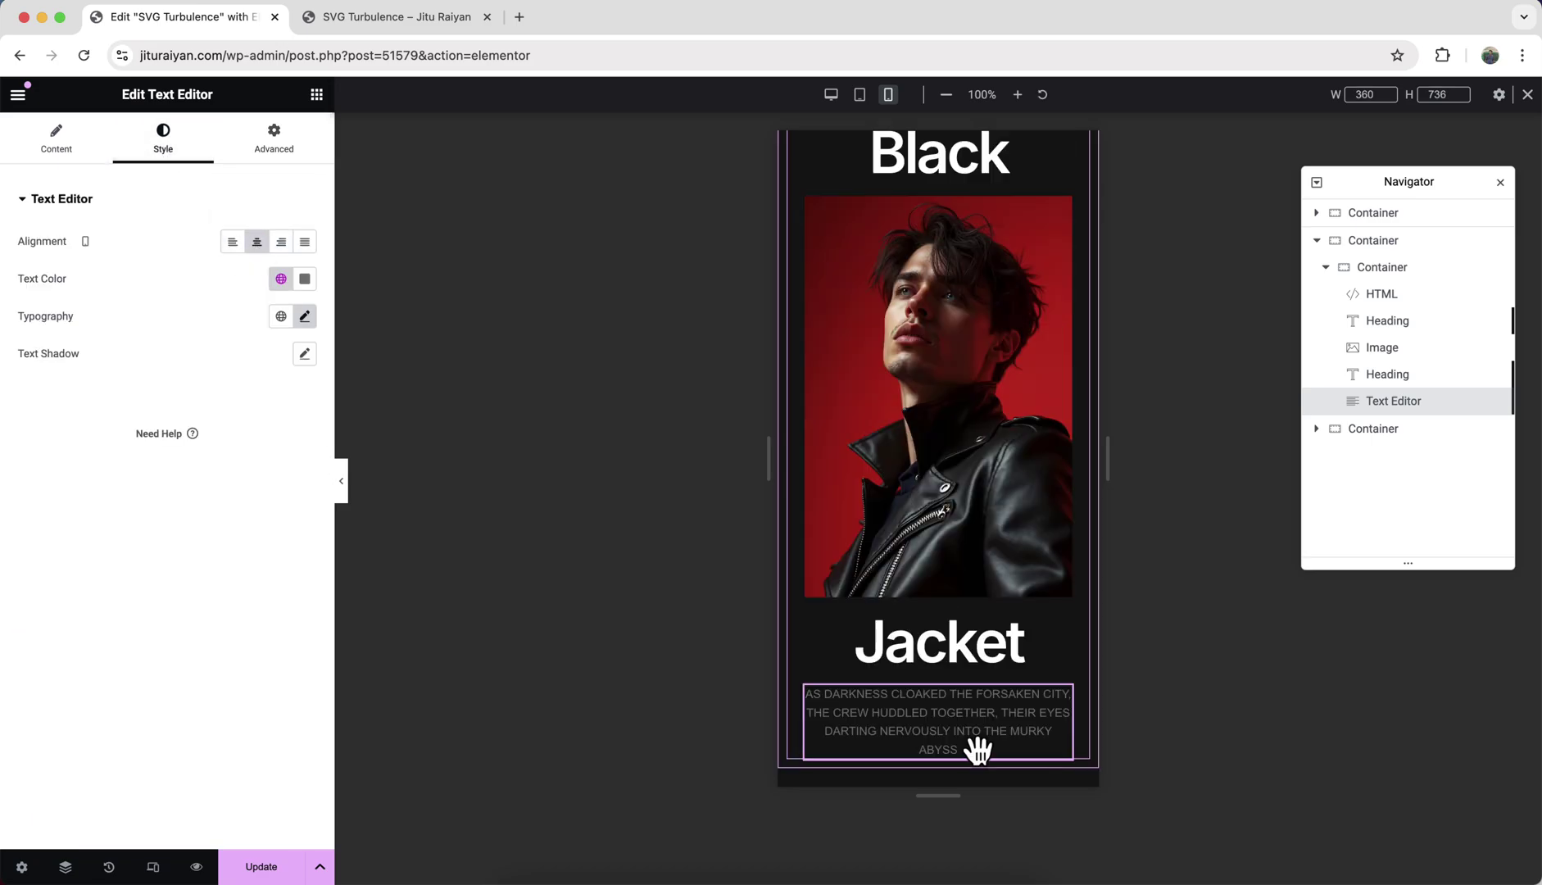
scroll(974, 468, "up", 2)
left_click(978, 278)
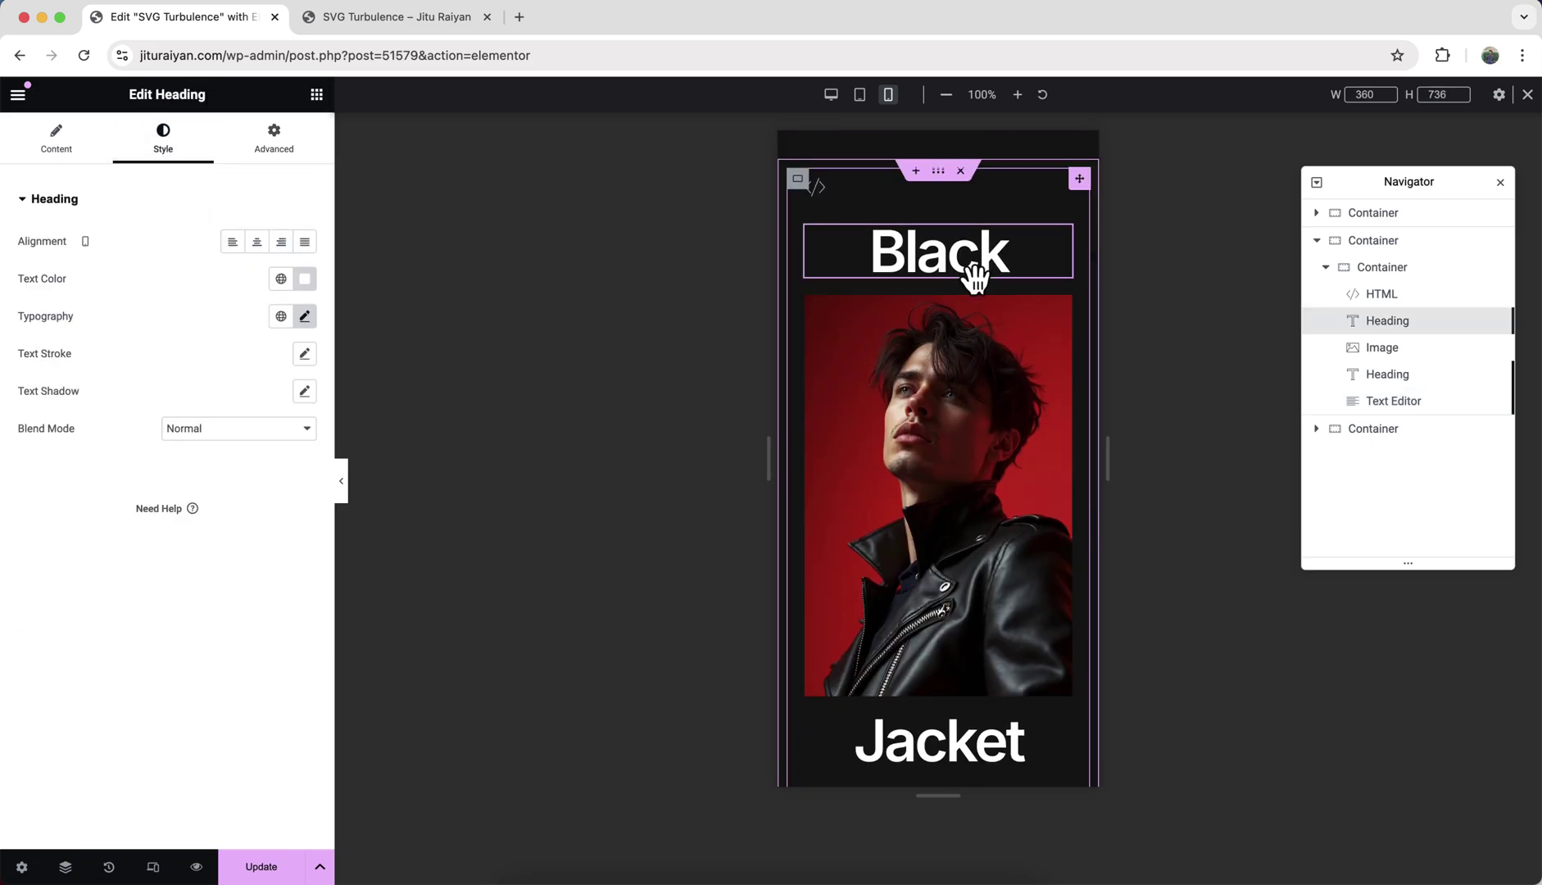
left_click(306, 318)
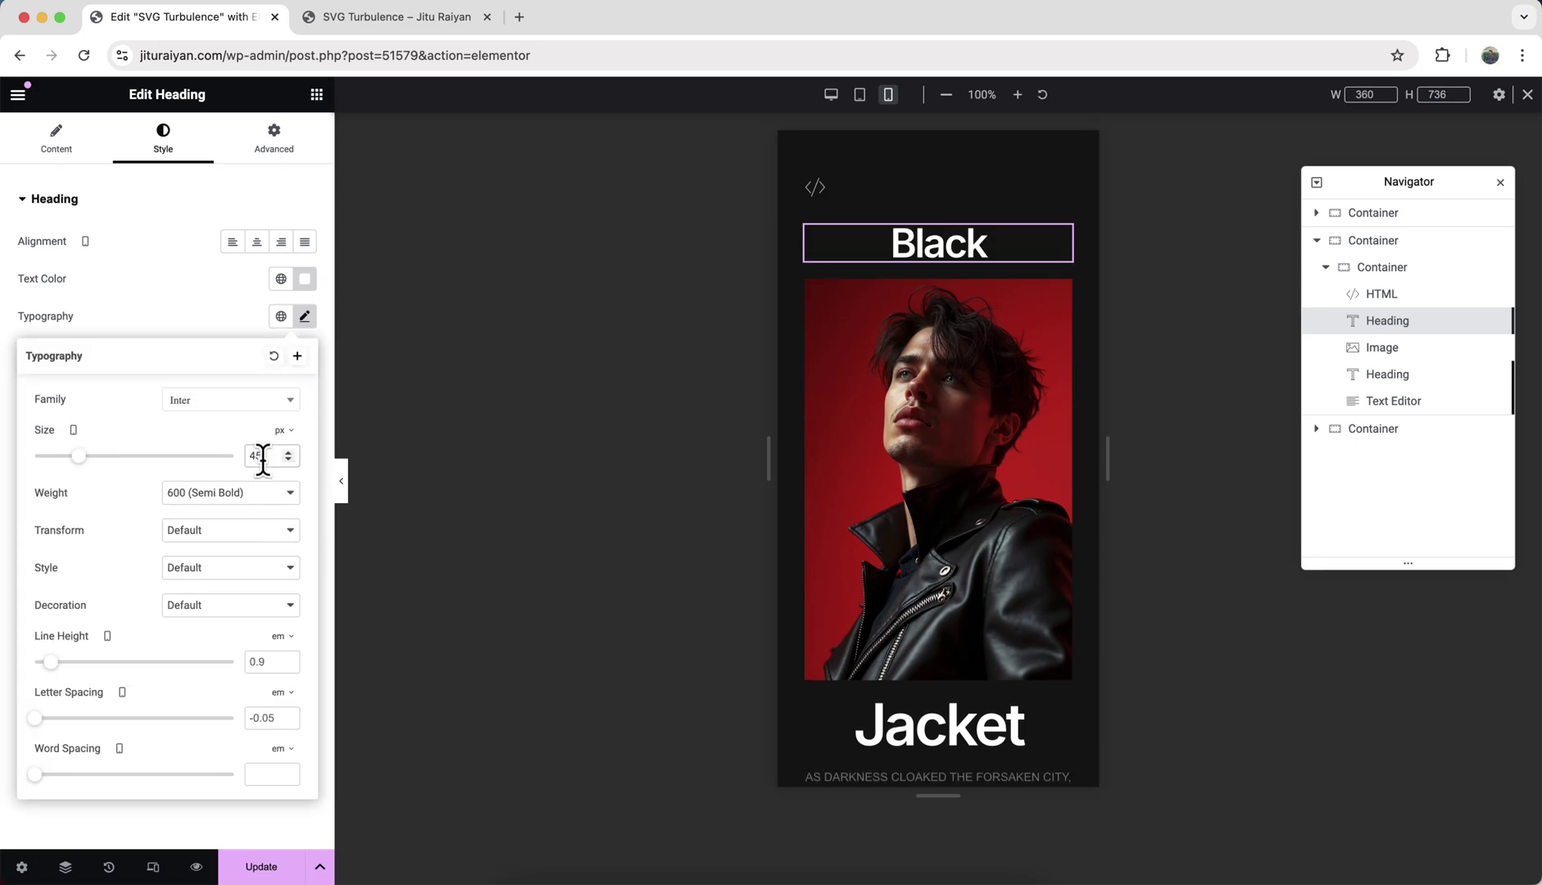
left_click(871, 747)
left_click(305, 316)
double_click(276, 449)
type("45")
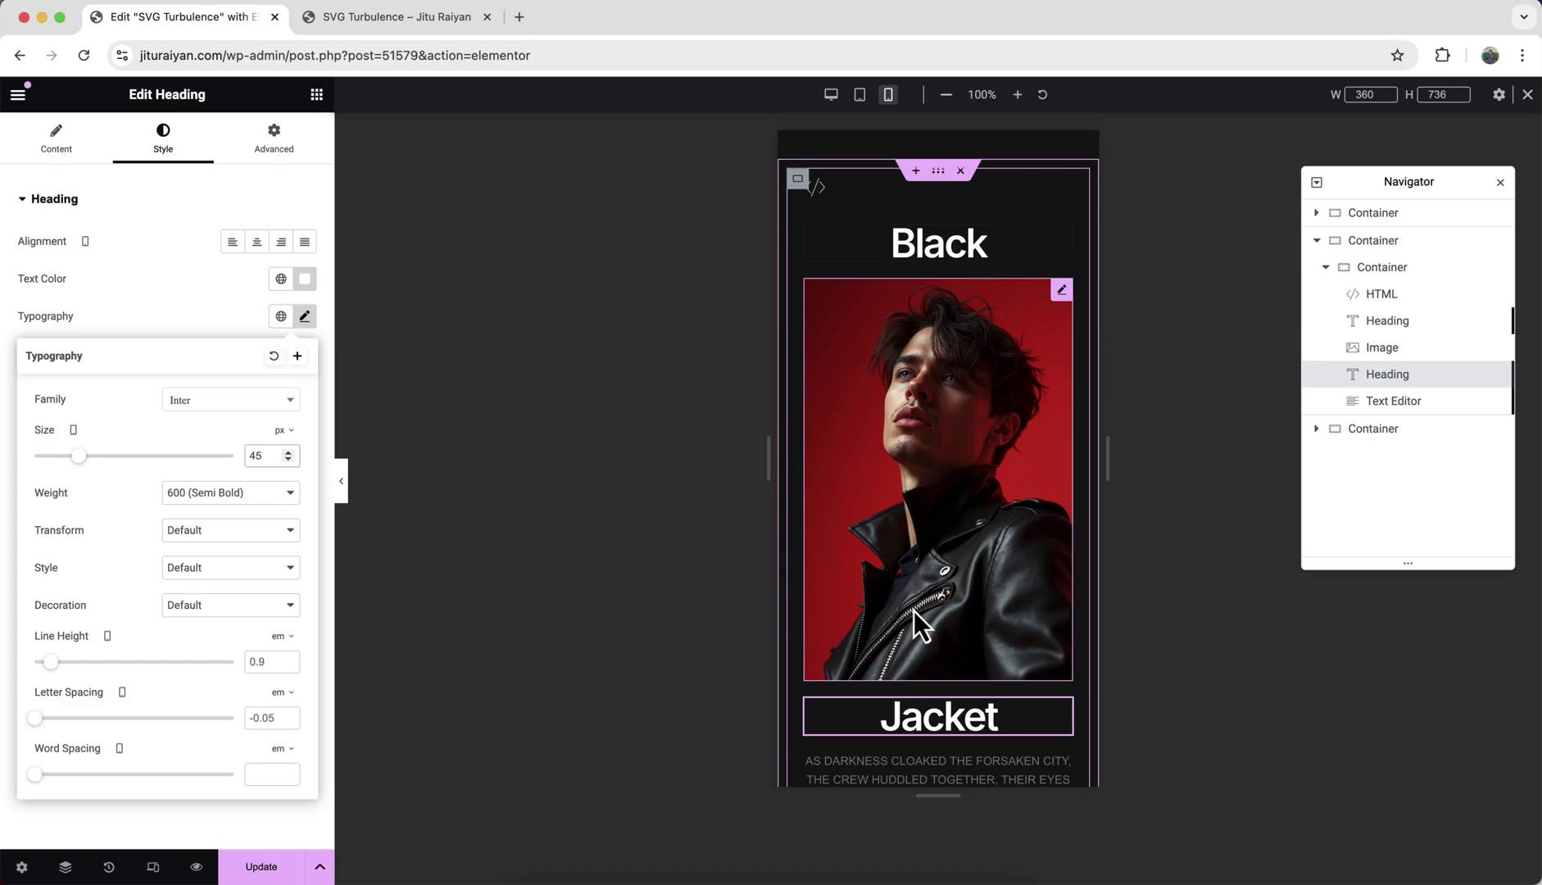
Give the inner jacket container 25 px gaps and centred items, checking it at 767 px width
left_click(1381, 269)
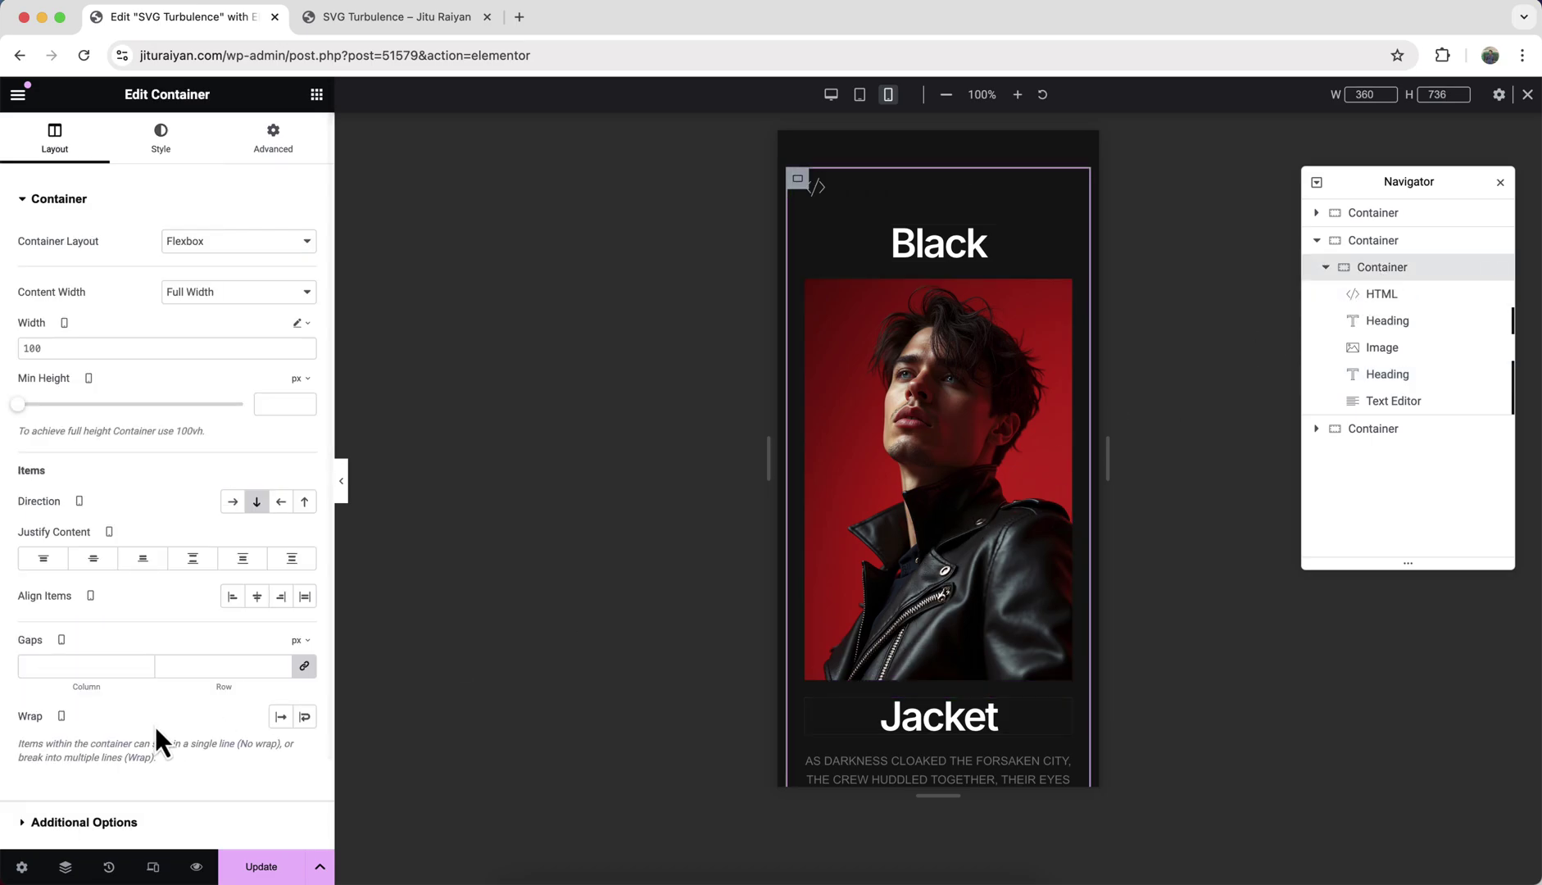
left_click(211, 655)
type("25")
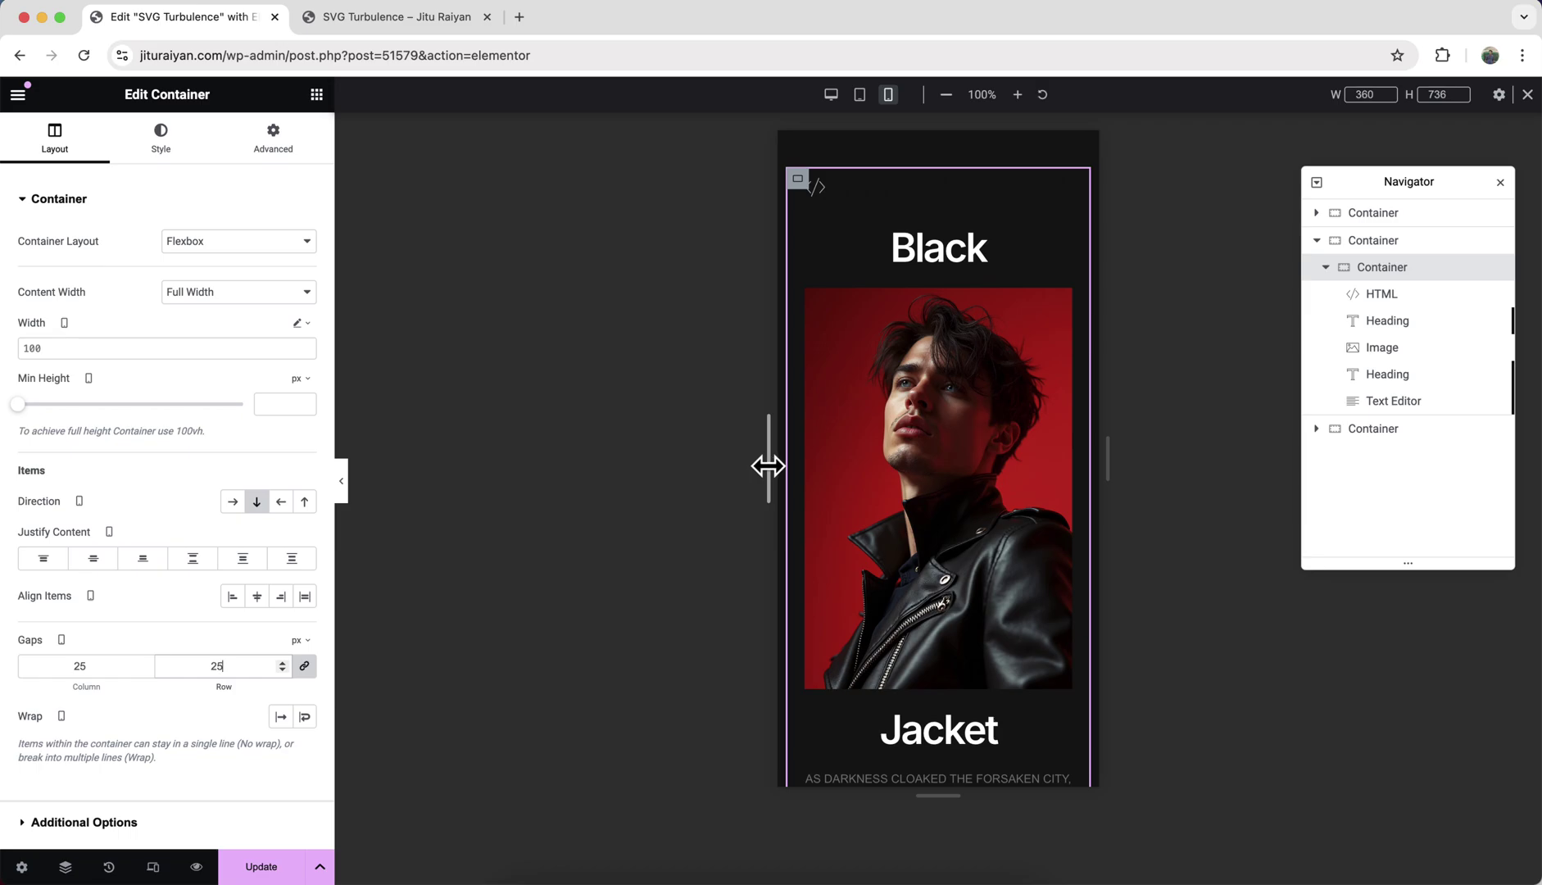
left_click_drag(768, 465, 399, 460)
scroll(912, 471, "down", 2)
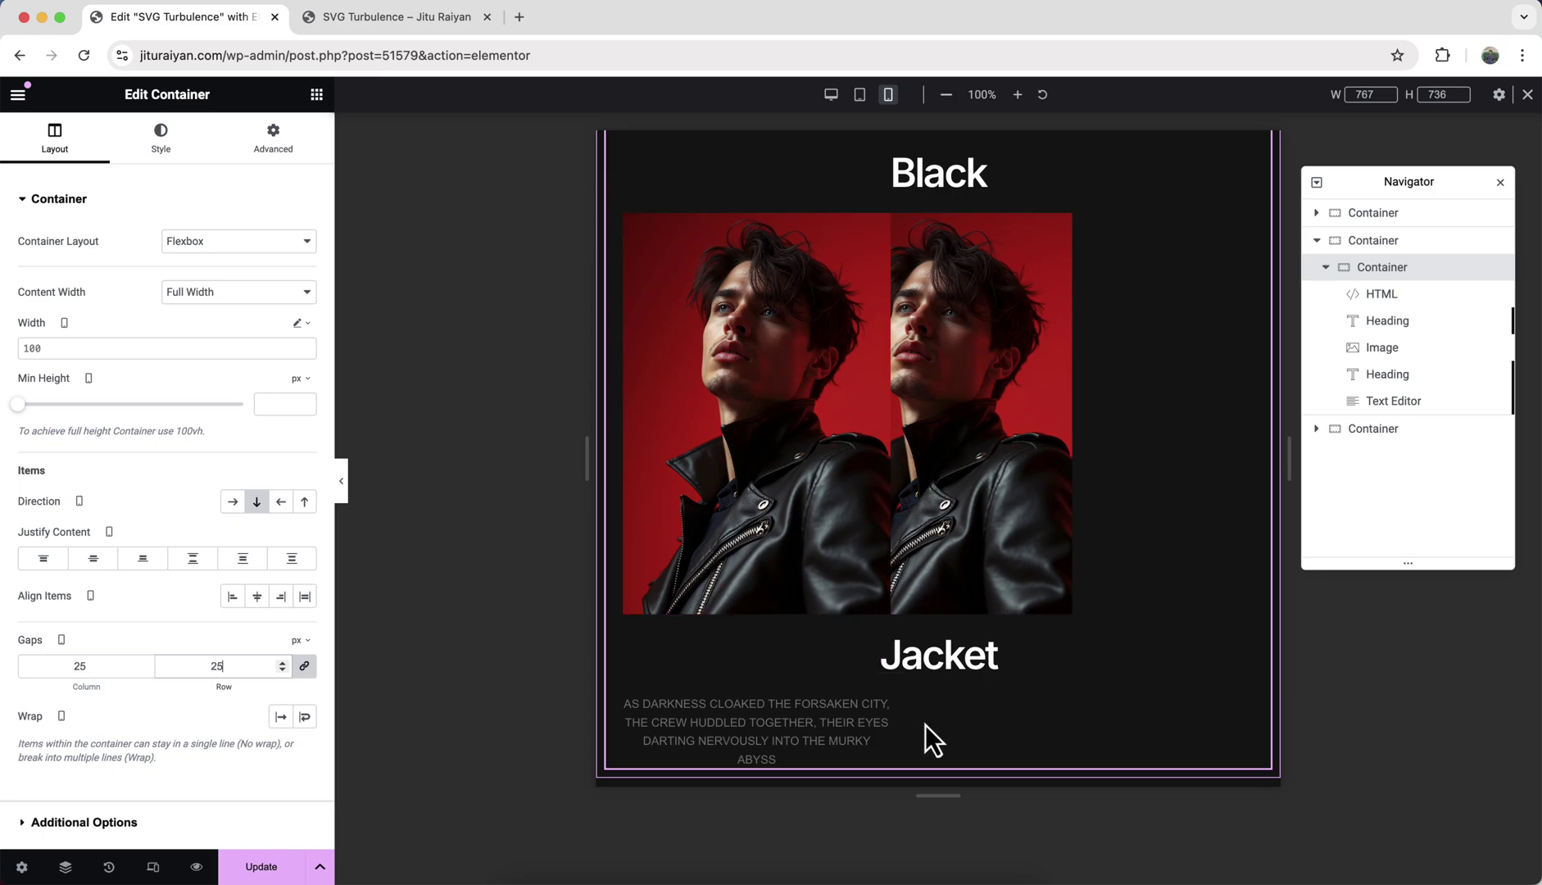
left_click(257, 596)
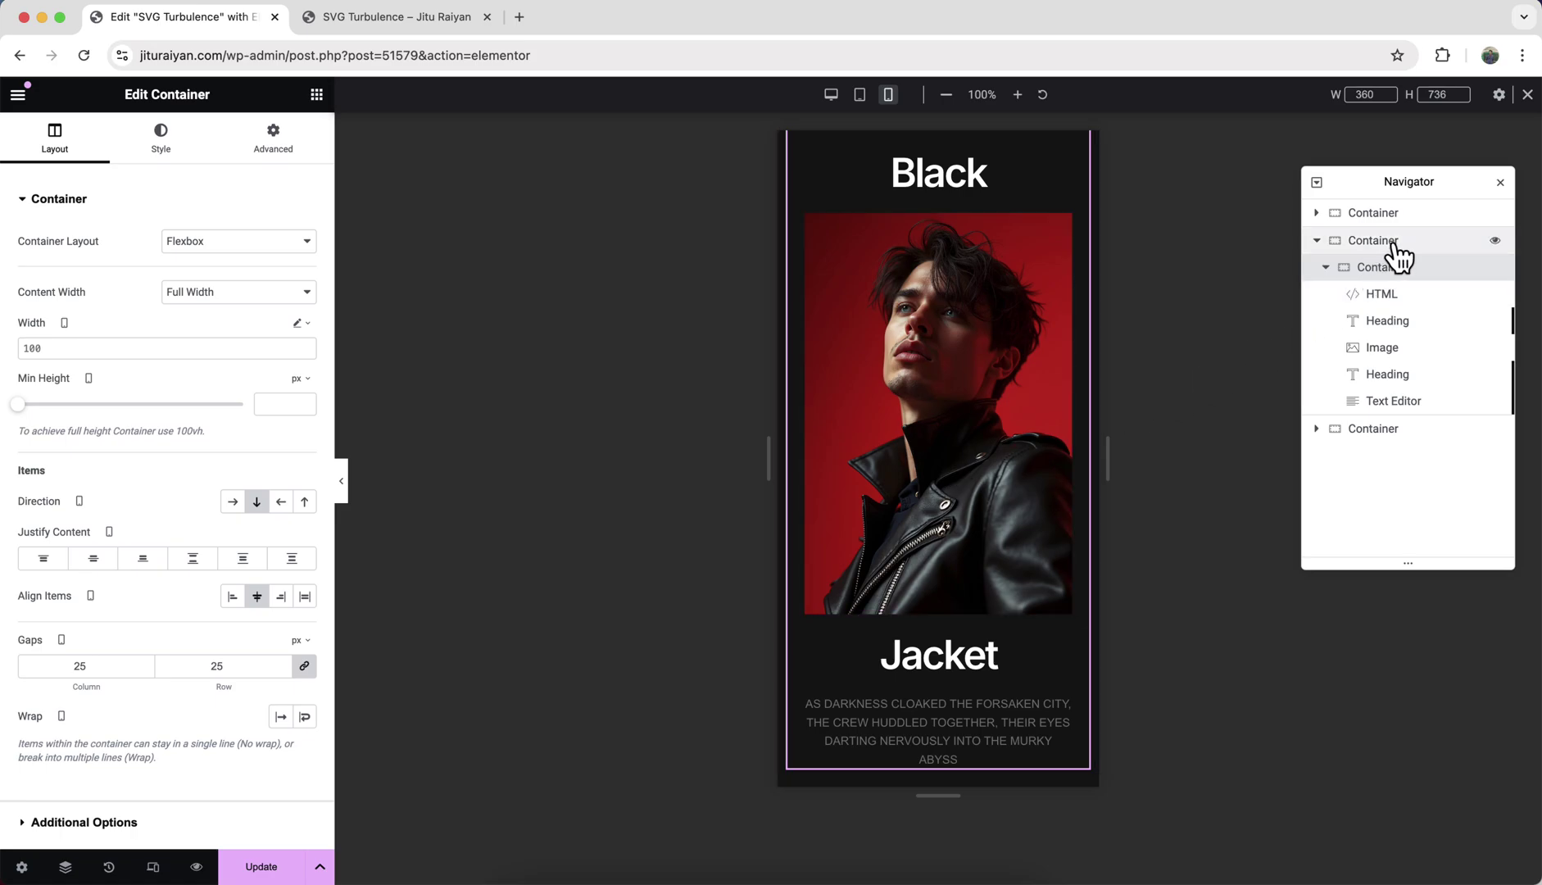
left_click(1394, 246)
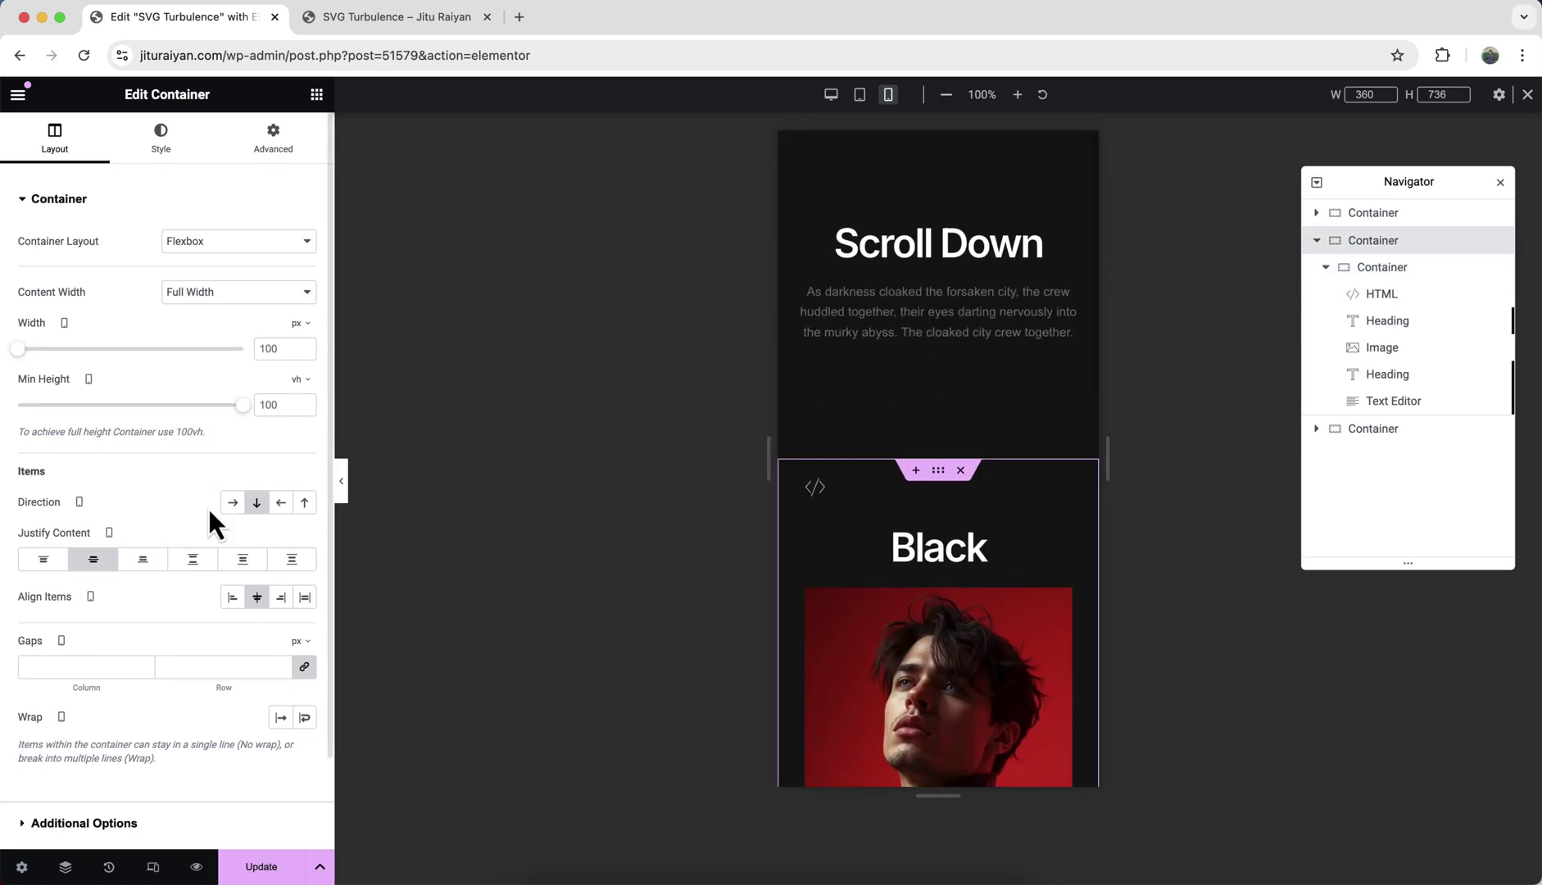
Change the outer container's minimum height from 100 to 0 and set its top padding to 40
left_click(280, 405)
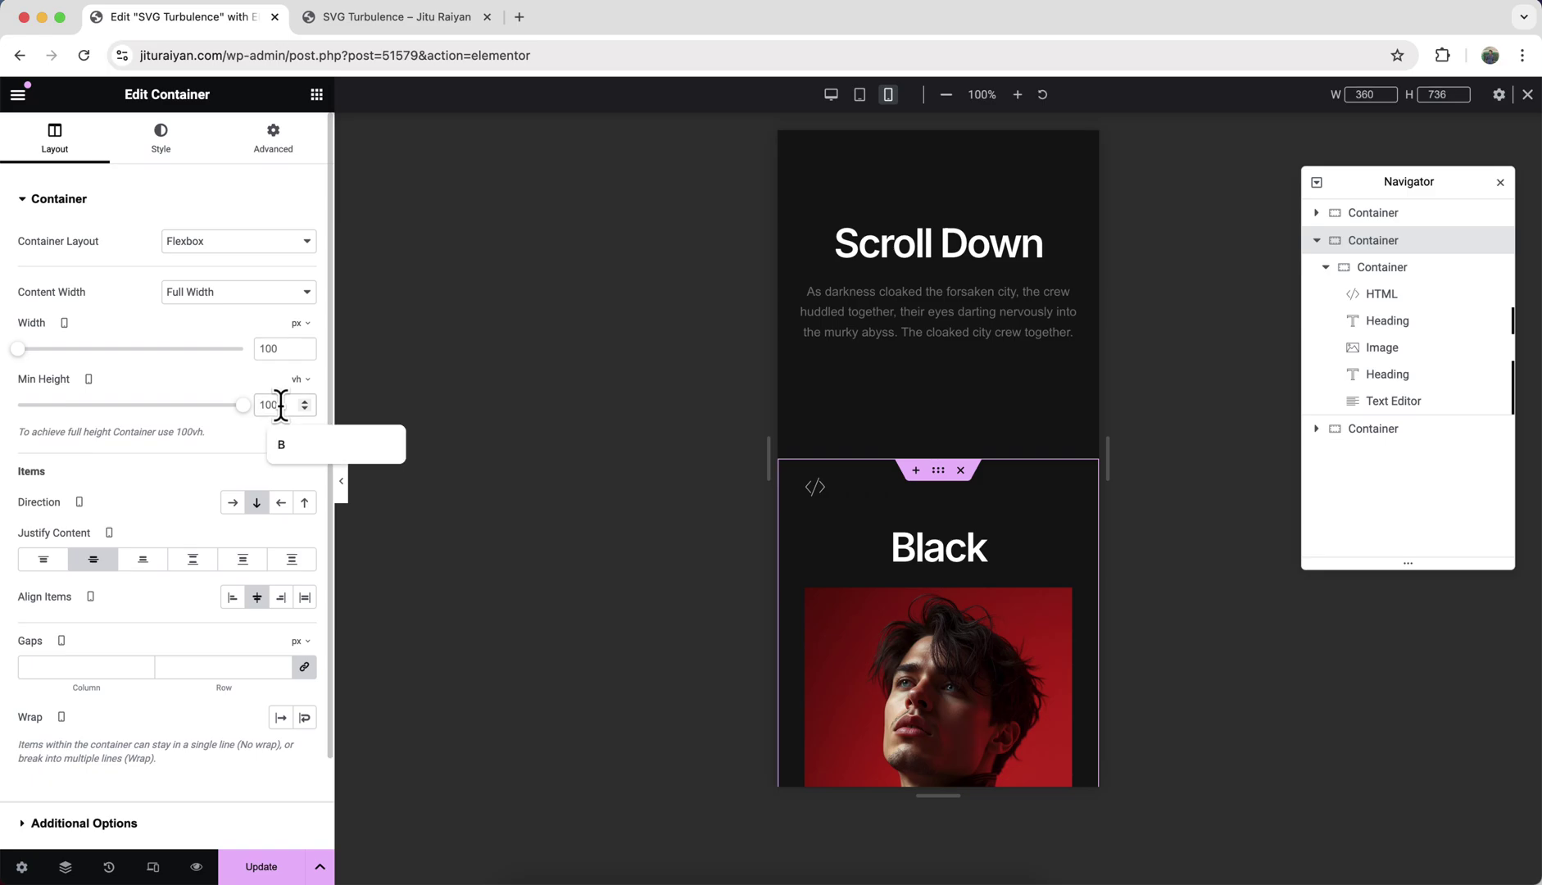
key("super+a")
type("0")
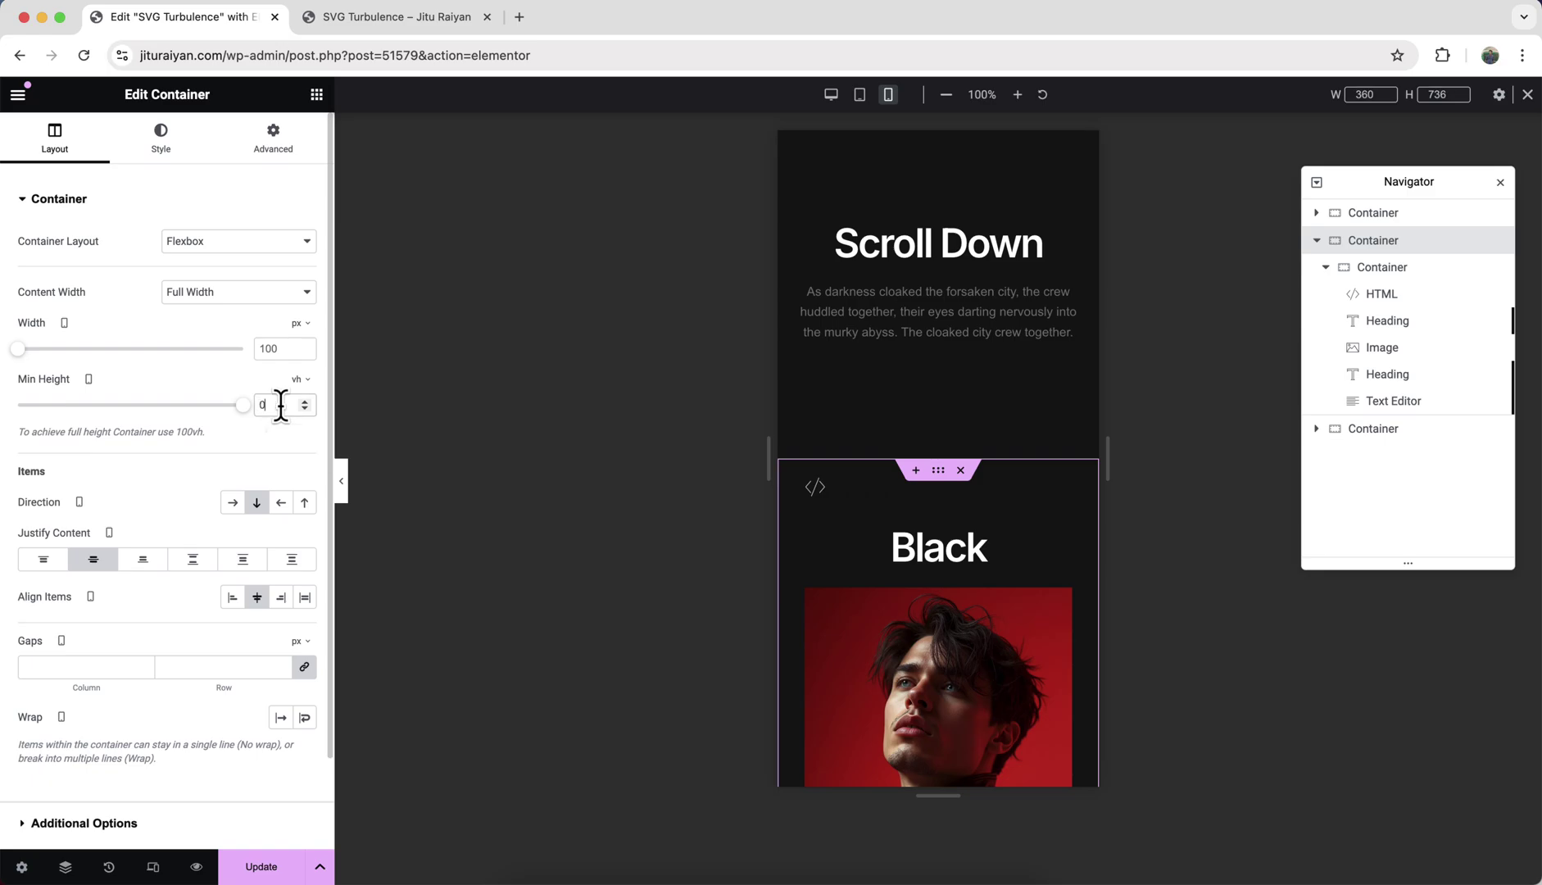
scroll(923, 558, "down", 5)
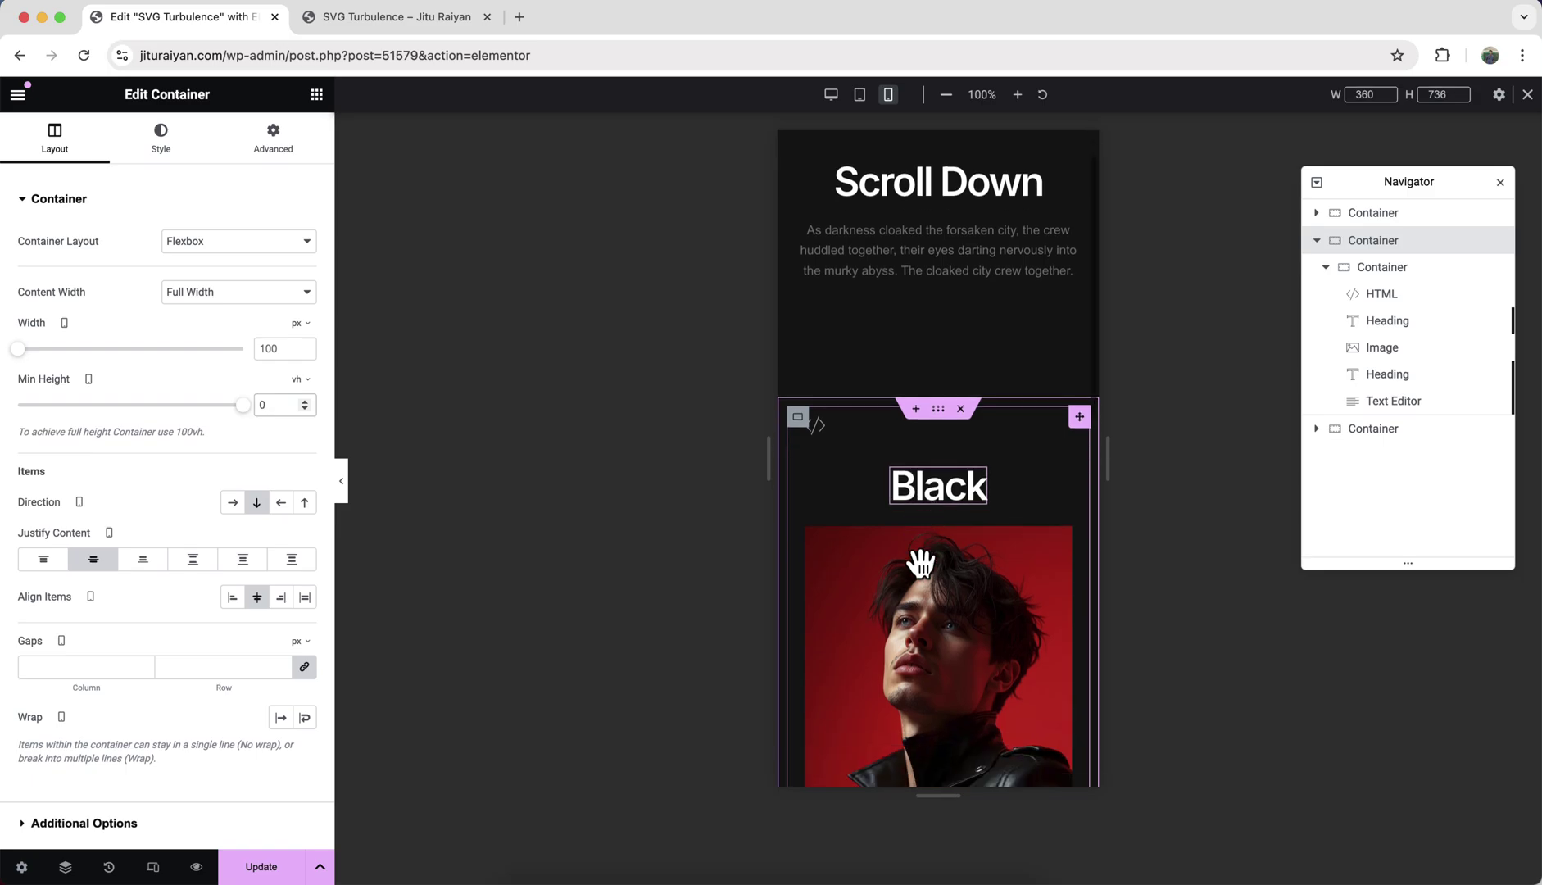
scroll(924, 742, "down", 2)
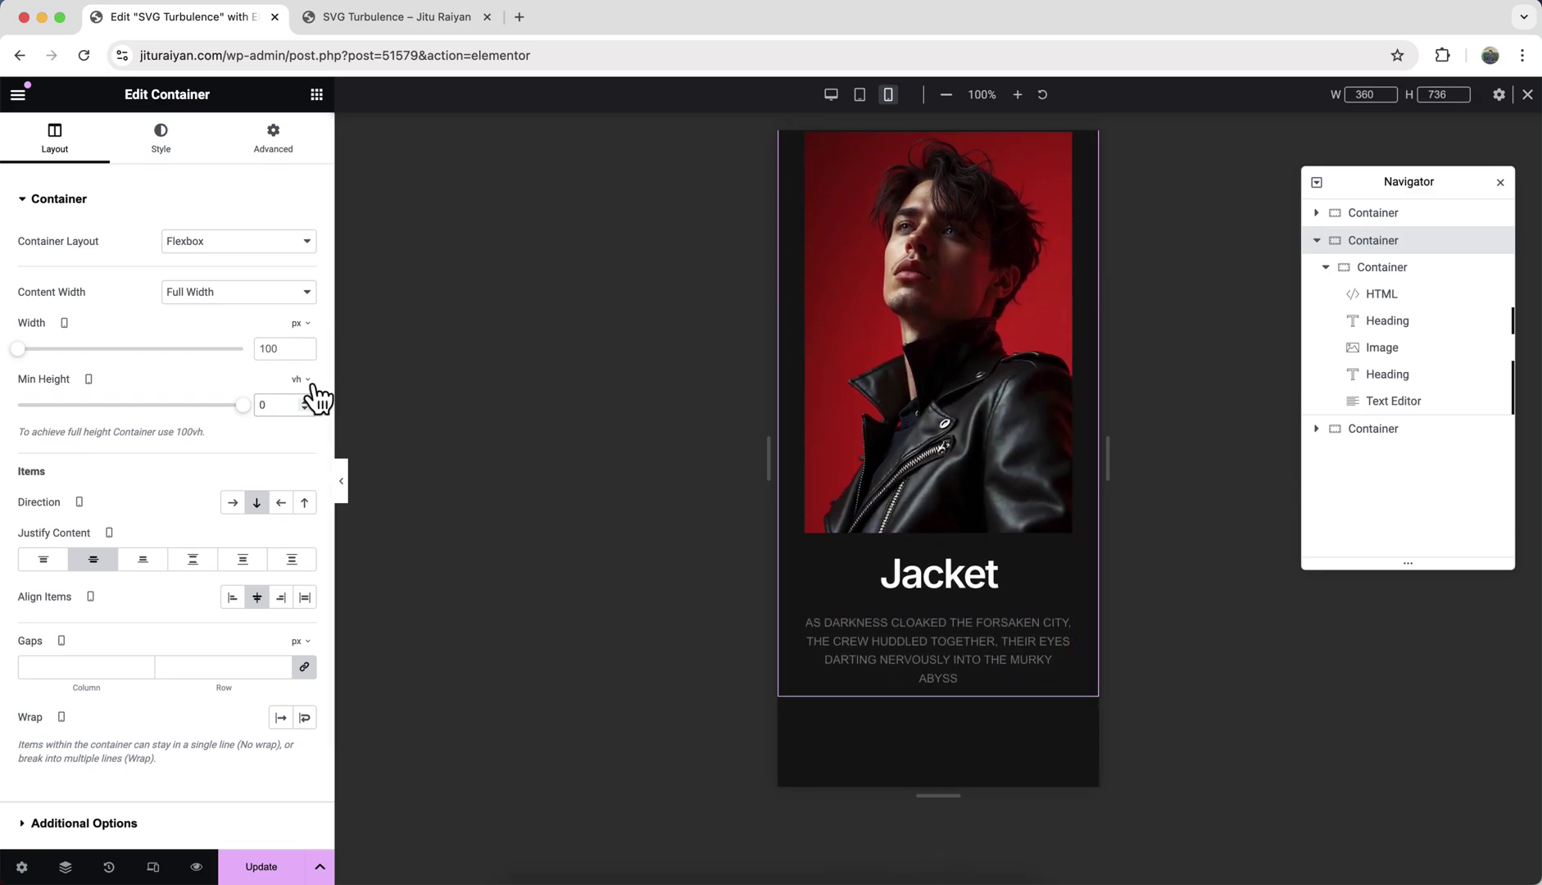
left_click(283, 148)
left_click(46, 330)
type("40")
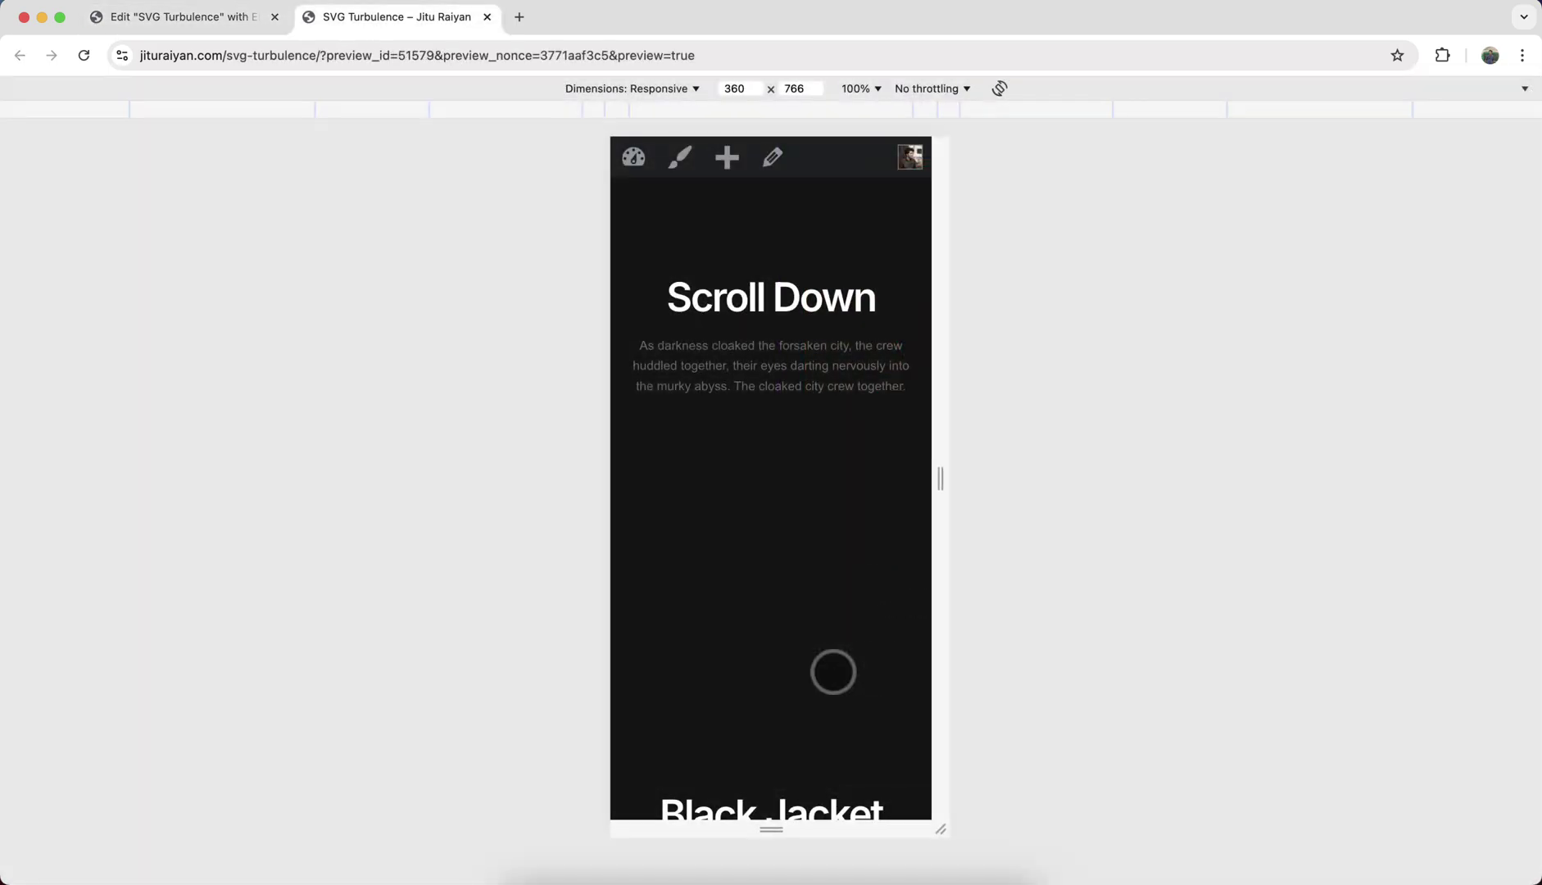
Scroll the 360 px preview up and down to watch the jacket photo grow from a circle into the full image
scroll(833, 672, "down", 8)
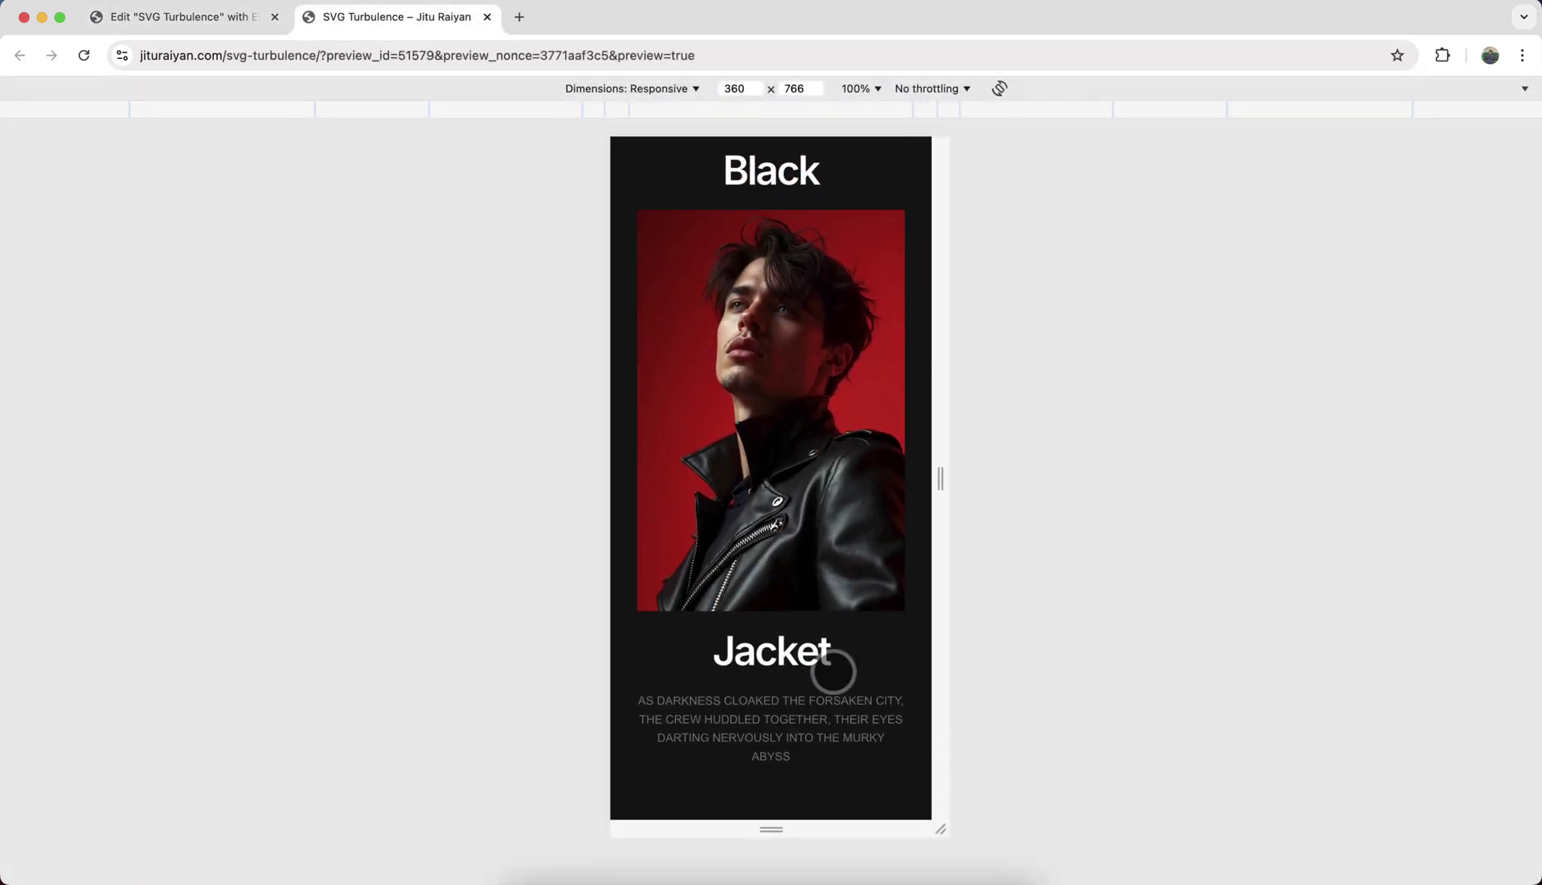
scroll(833, 671, "up", 8)
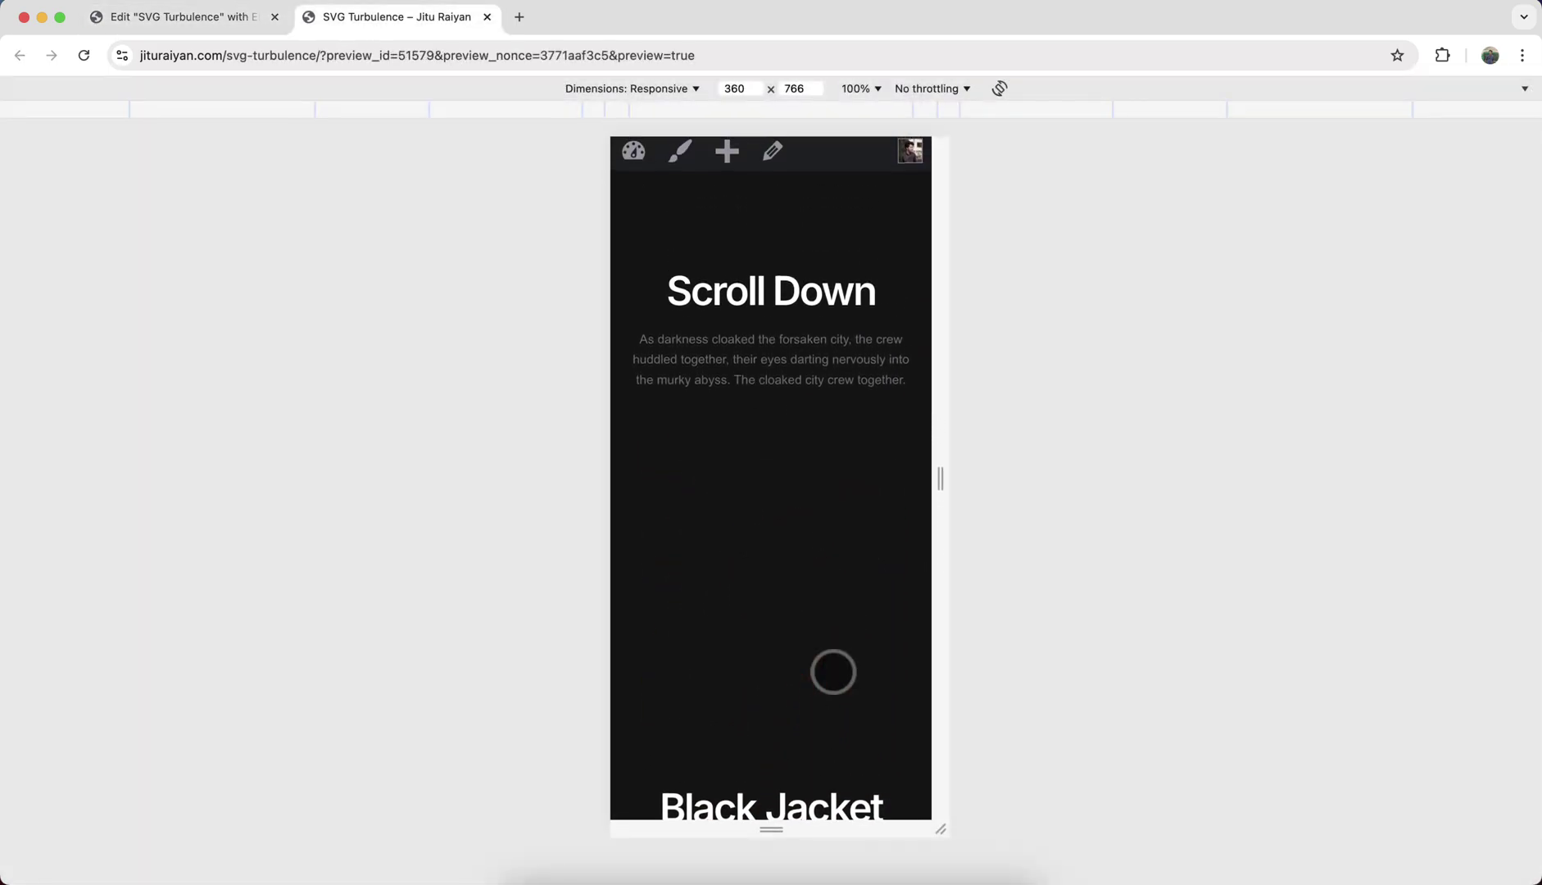
scroll(833, 671, "down", 8)
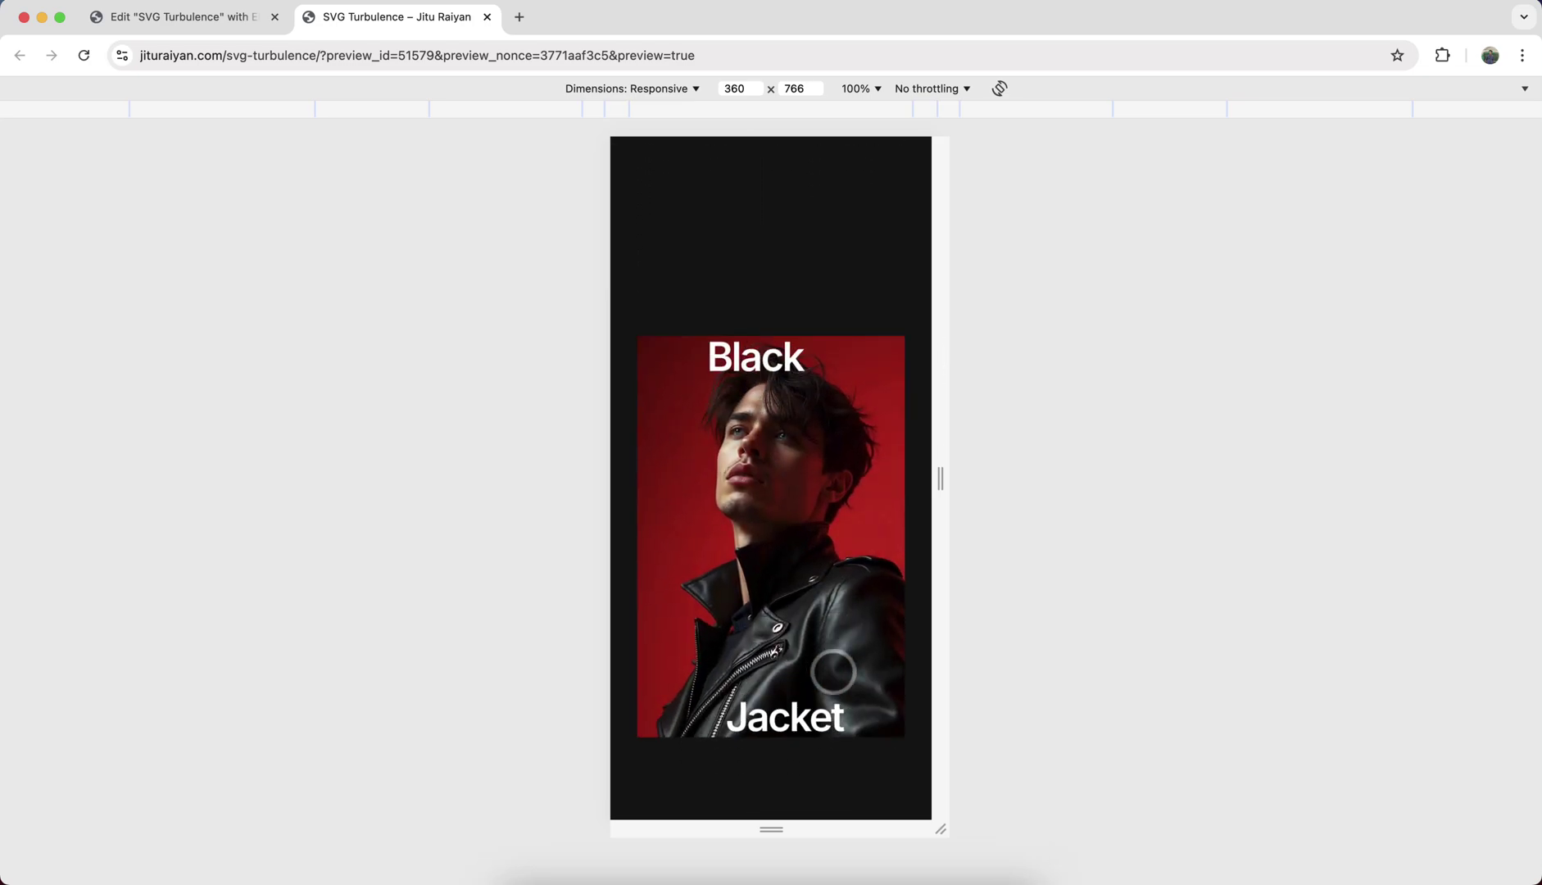
scroll(833, 672, "down", 3)
scroll(834, 672, "up", 3)
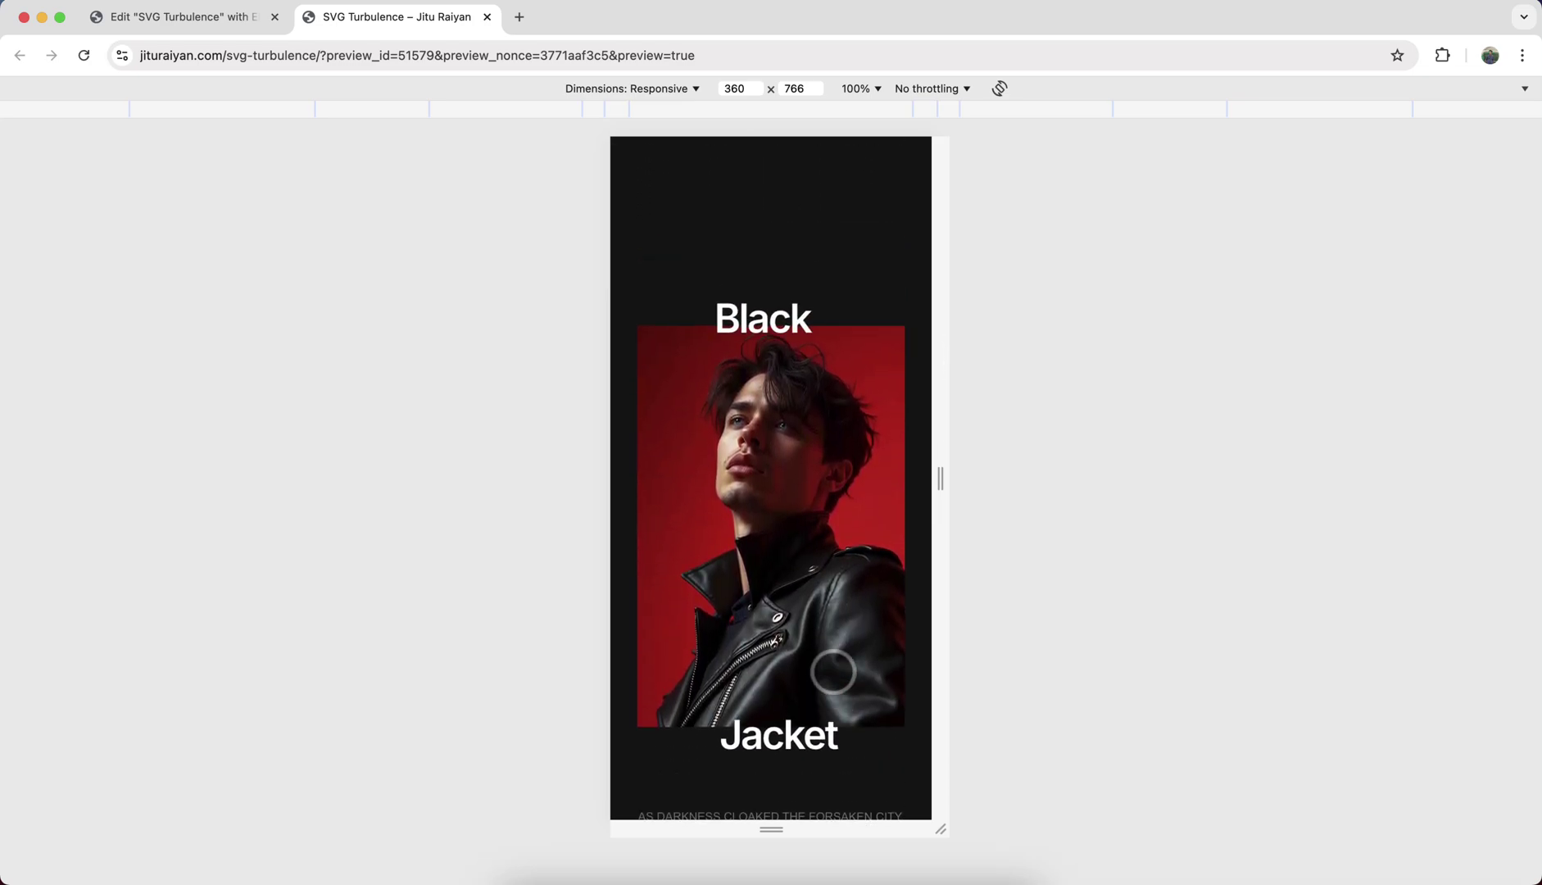
scroll(833, 671, "up", 6)
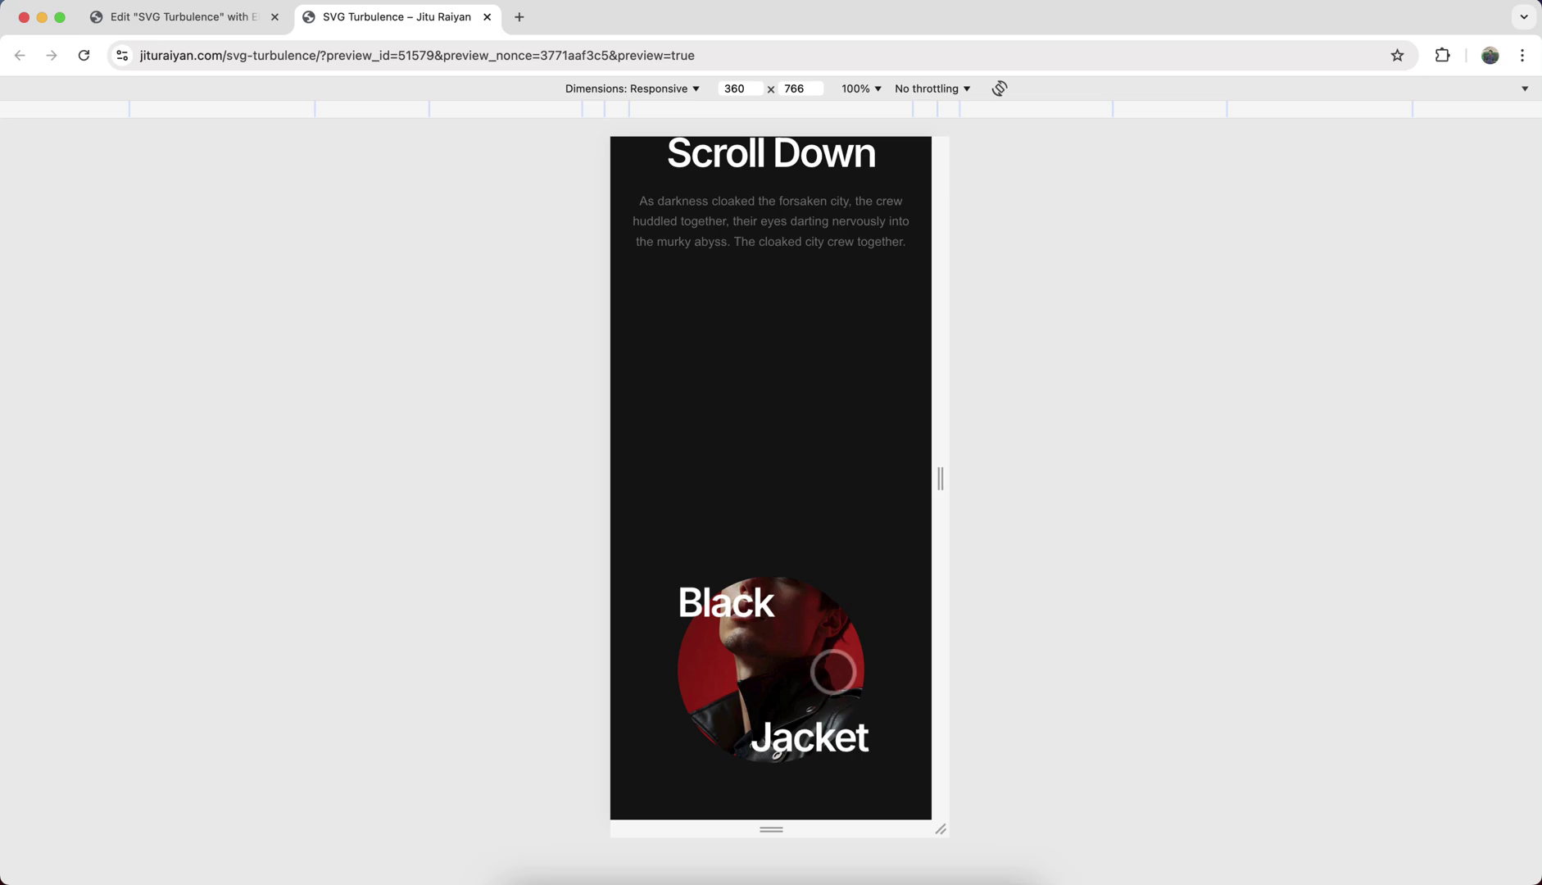
scroll(833, 672, "down", 1)
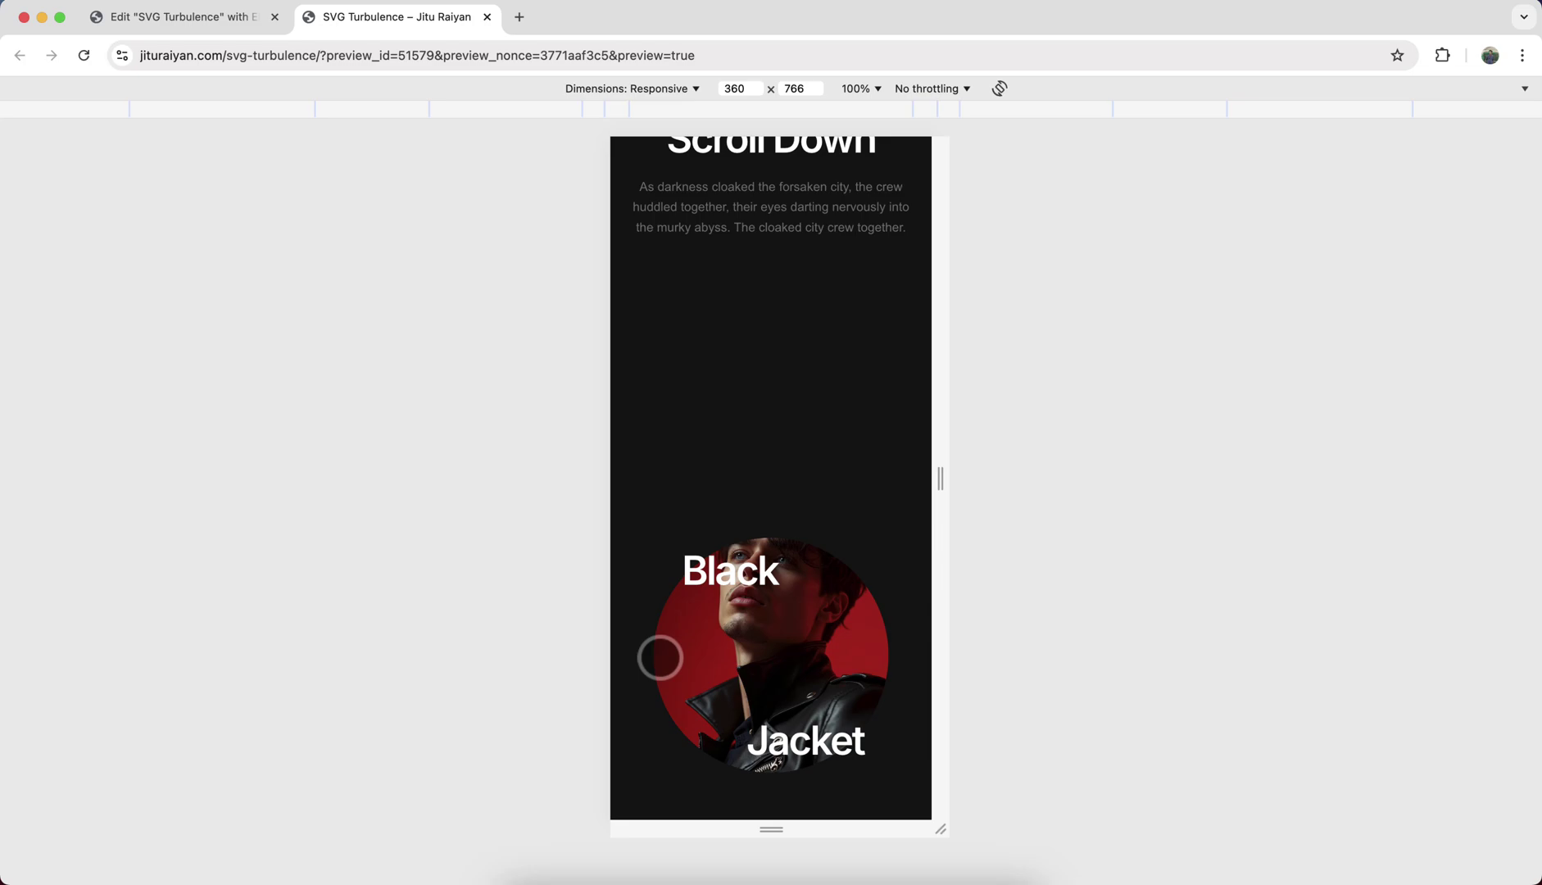
scroll(660, 657, "down", 5)
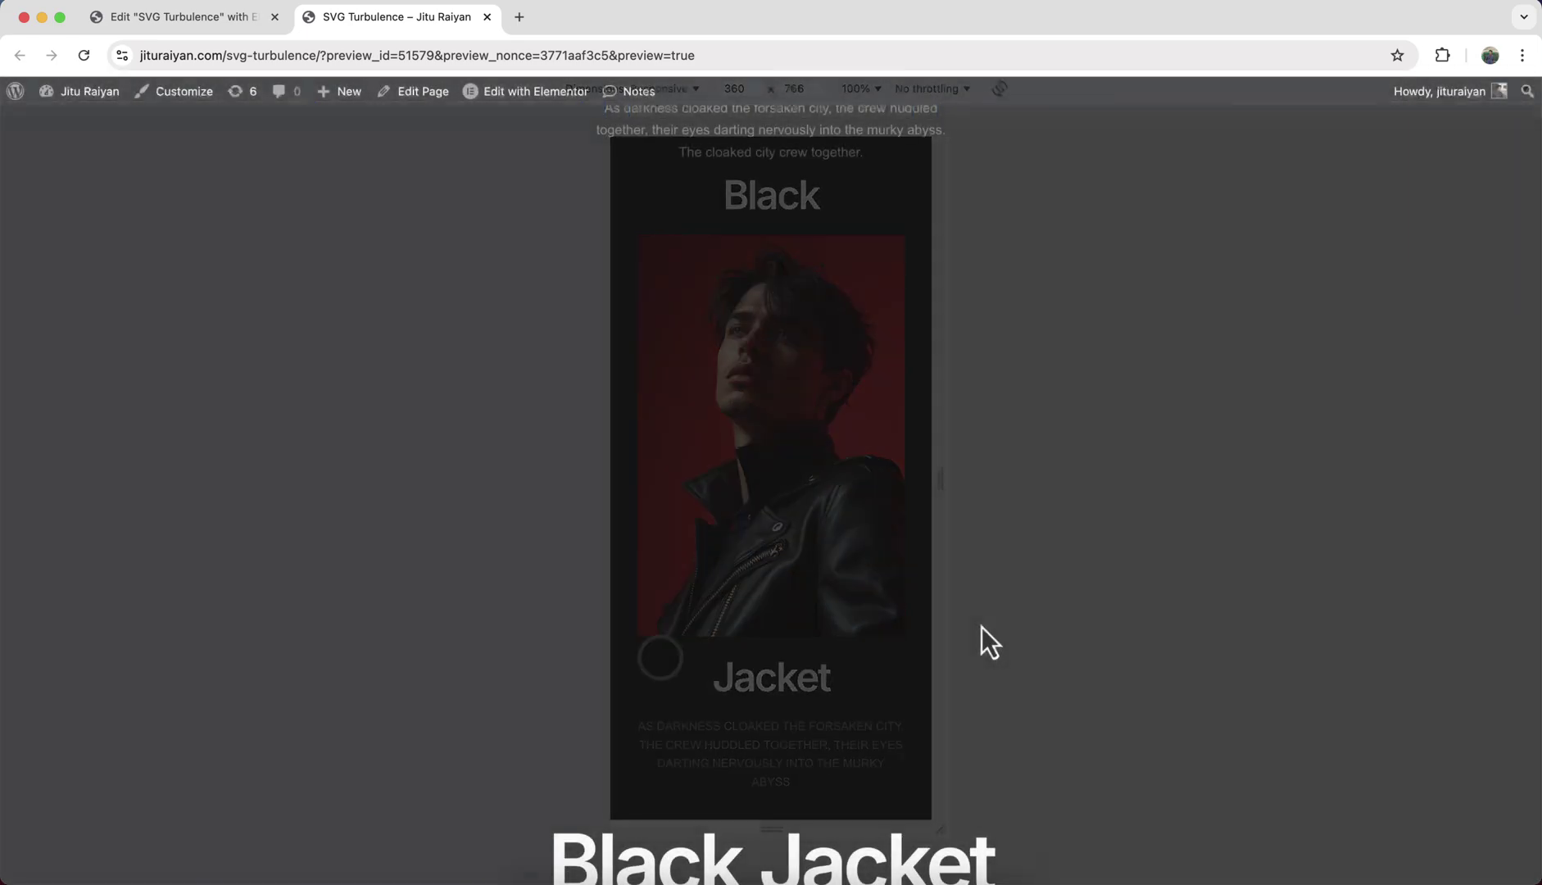
Scroll down and back up through the Black Jacket animation at full desktop width
scroll(982, 627, "down", 5)
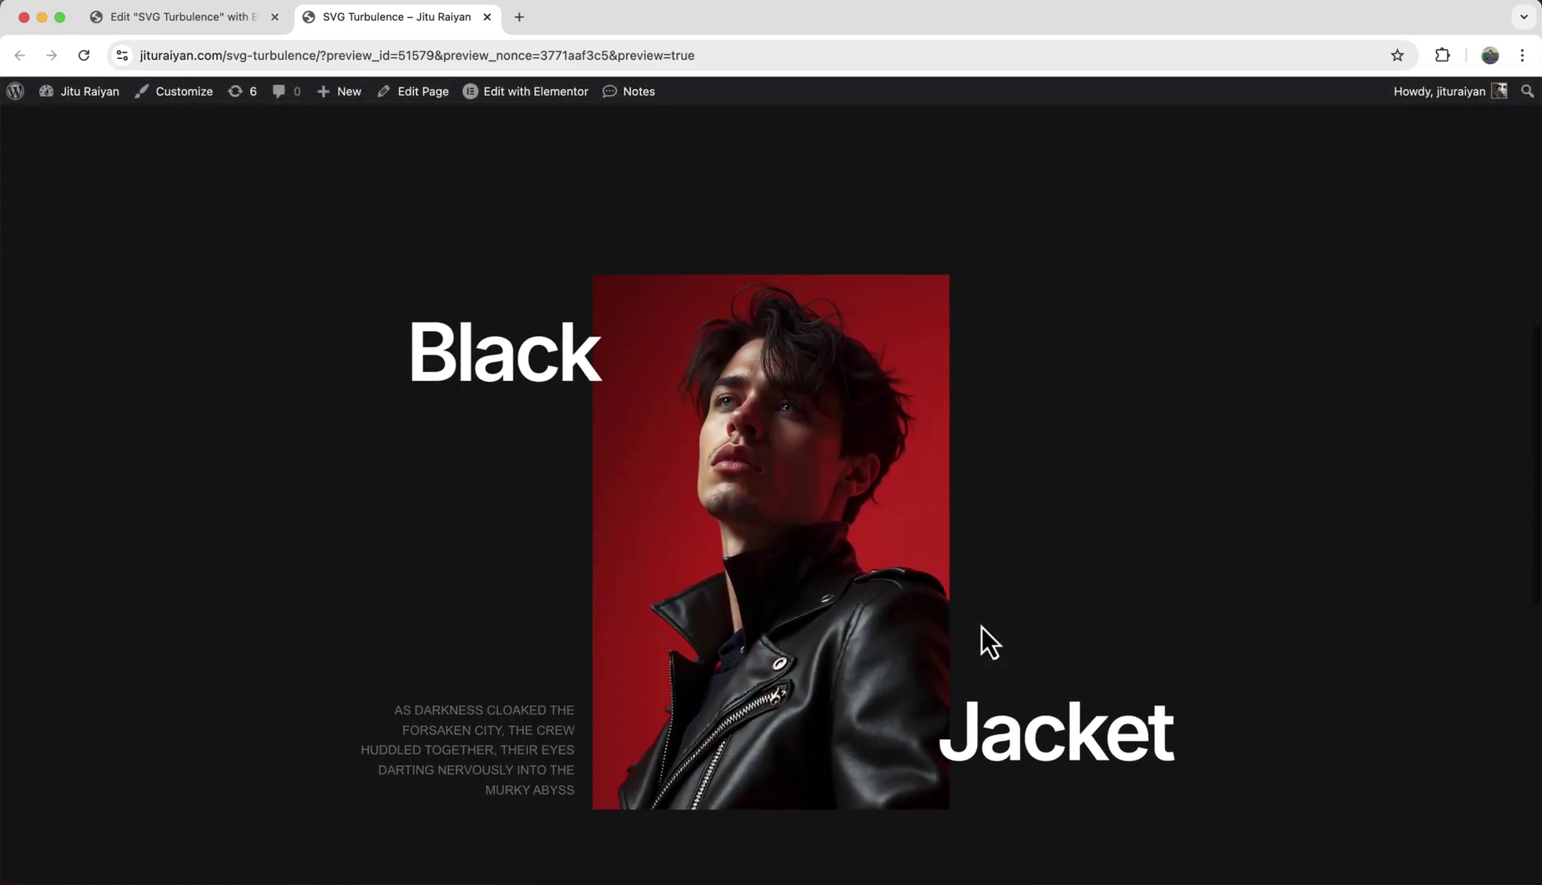
scroll(982, 627, "up", 1)
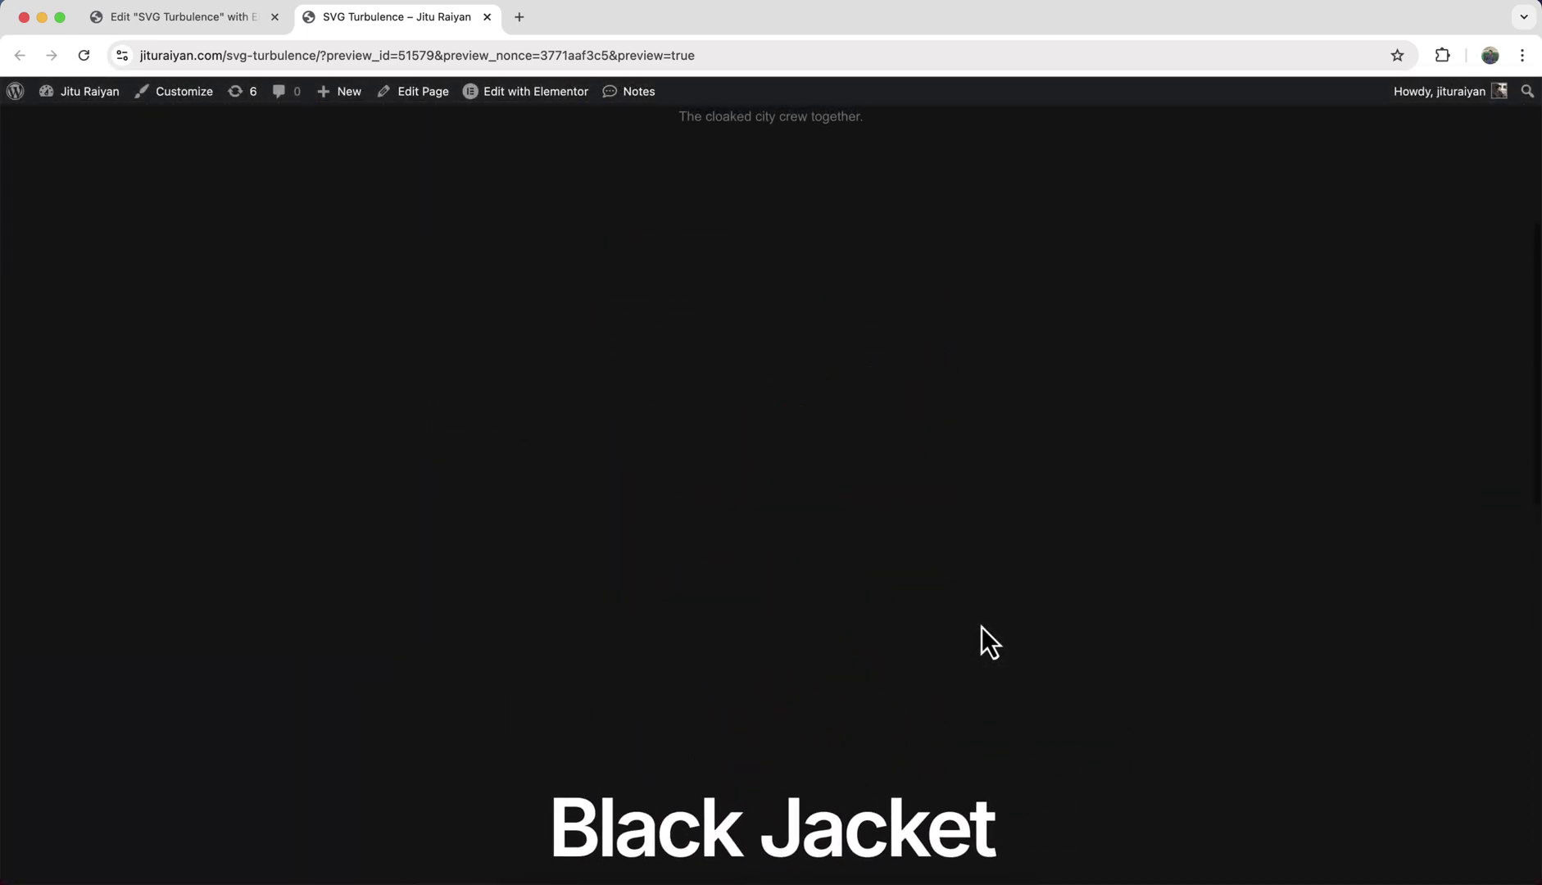